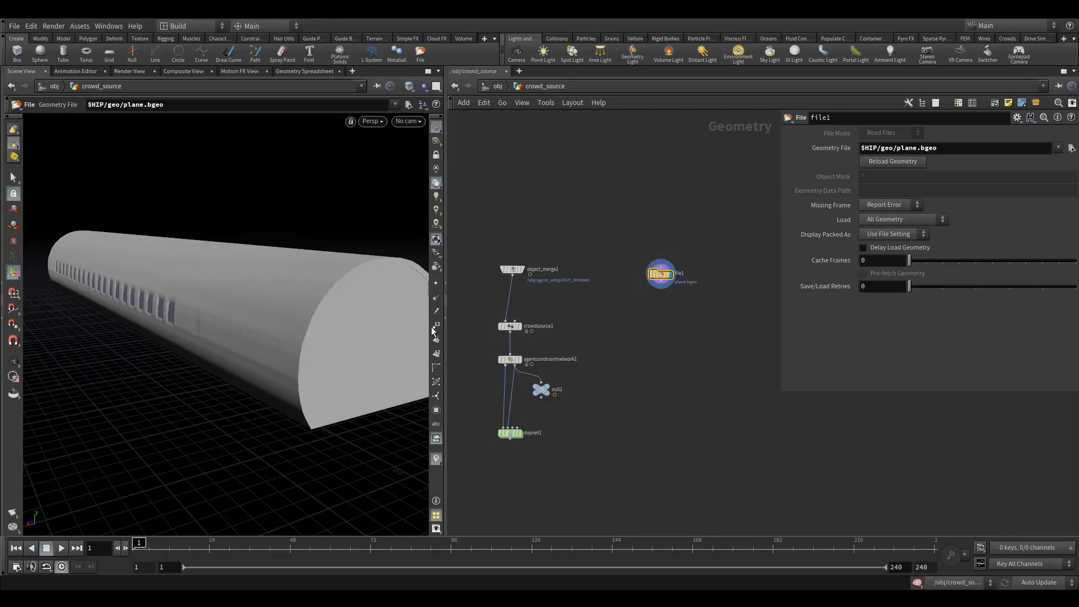
Step: Examine the imported plane model from outside and inside the cabin, including its rows of seats
left_click_drag(125, 310, 182, 289, "alt")
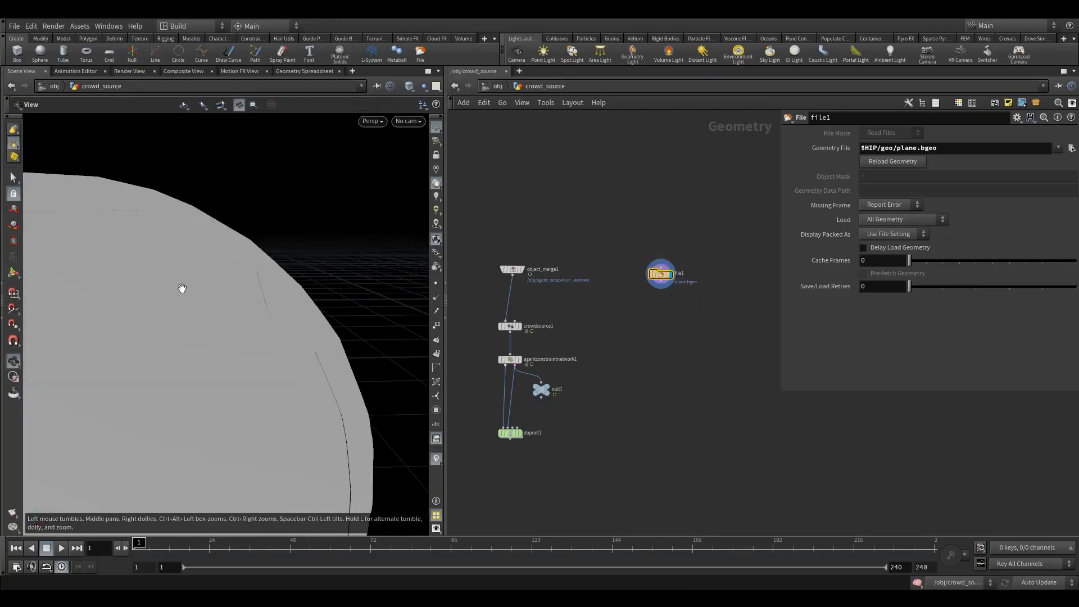
right_click_drag(93, 319, 154, 301, "alt")
left_click_drag(154, 302, 183, 298, "alt")
right_click_drag(183, 298, 193, 303, "alt")
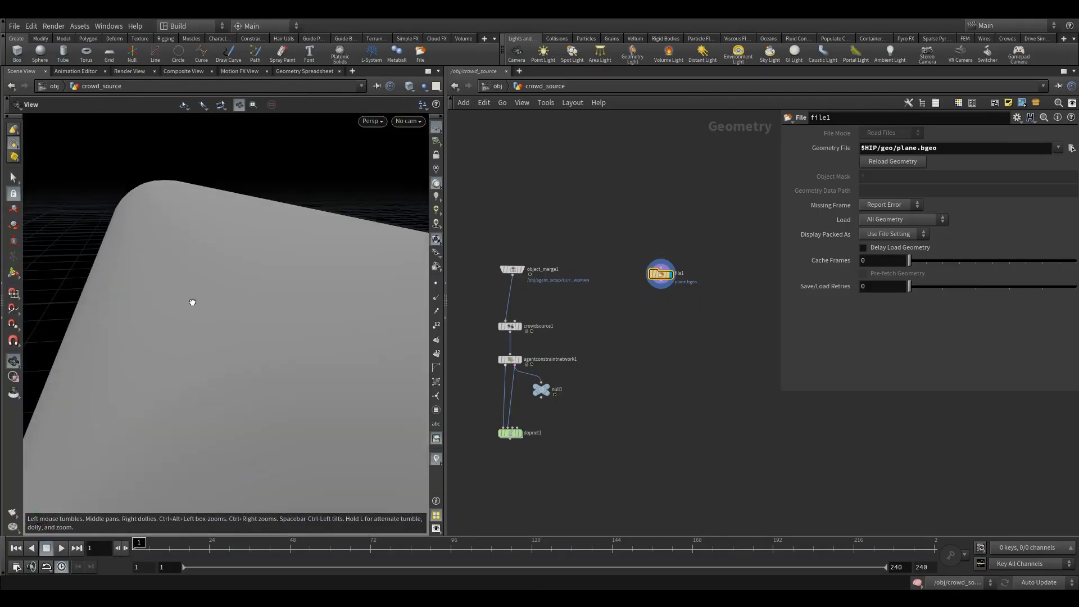
left_click_drag(192, 303, 337, 281, "alt")
right_click_drag(262, 245, 510, 203, "alt")
right_click_drag(193, 272, 619, 224)
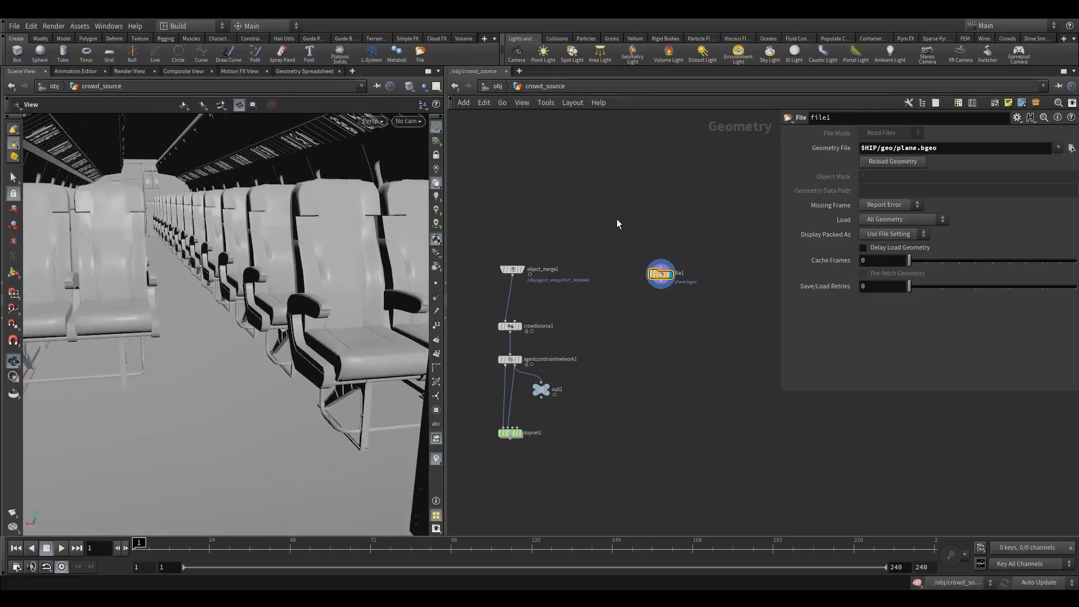
middle_click_drag(216, 266, 275, 292)
left_click_drag(254, 275, 190, 258, "alt")
Step: Add a Split node, connect it below the plane's file node and display its output
key("Tab")
type("spl")
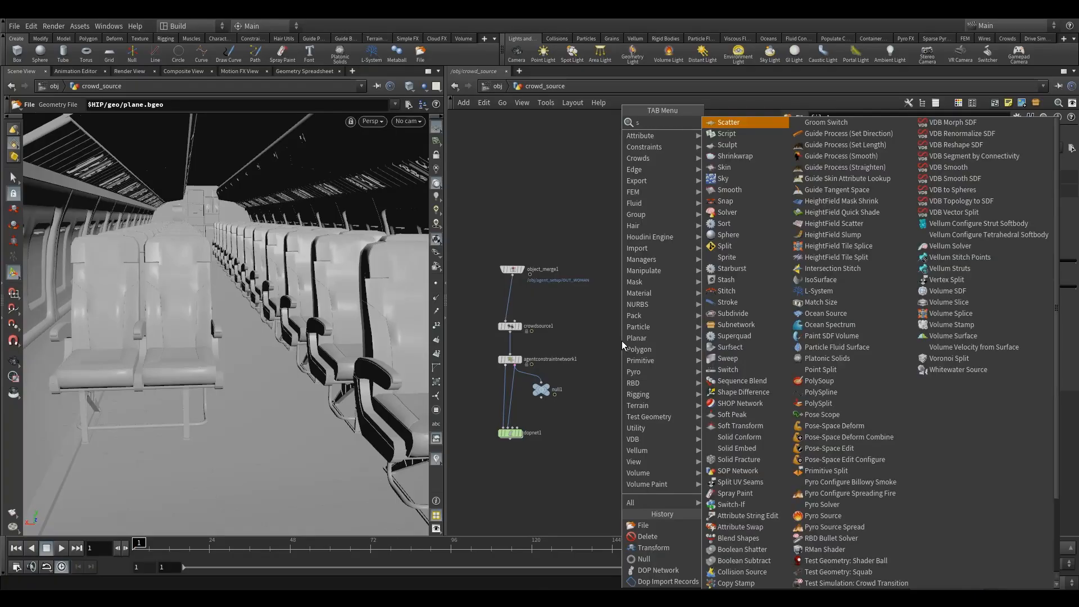
left_click(725, 122)
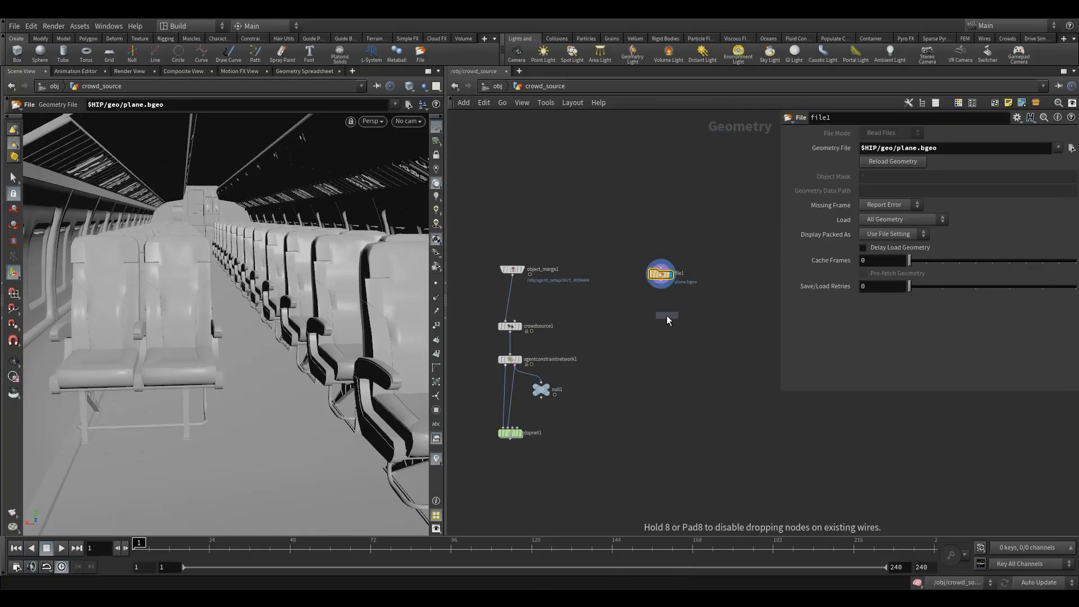
left_click(661, 306)
left_click_drag(661, 280, 661, 317)
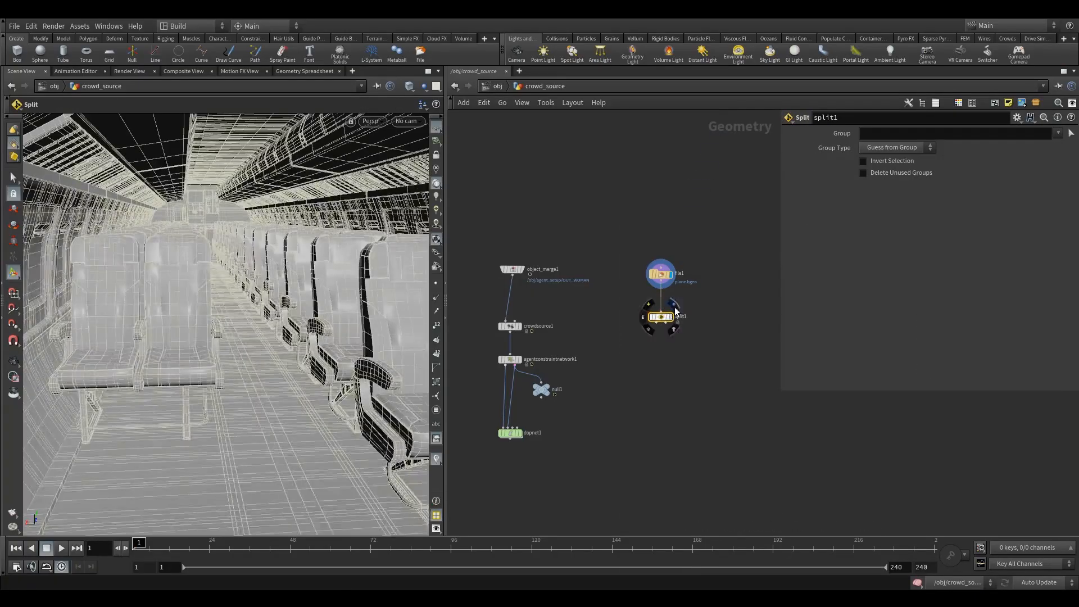
left_click(676, 313)
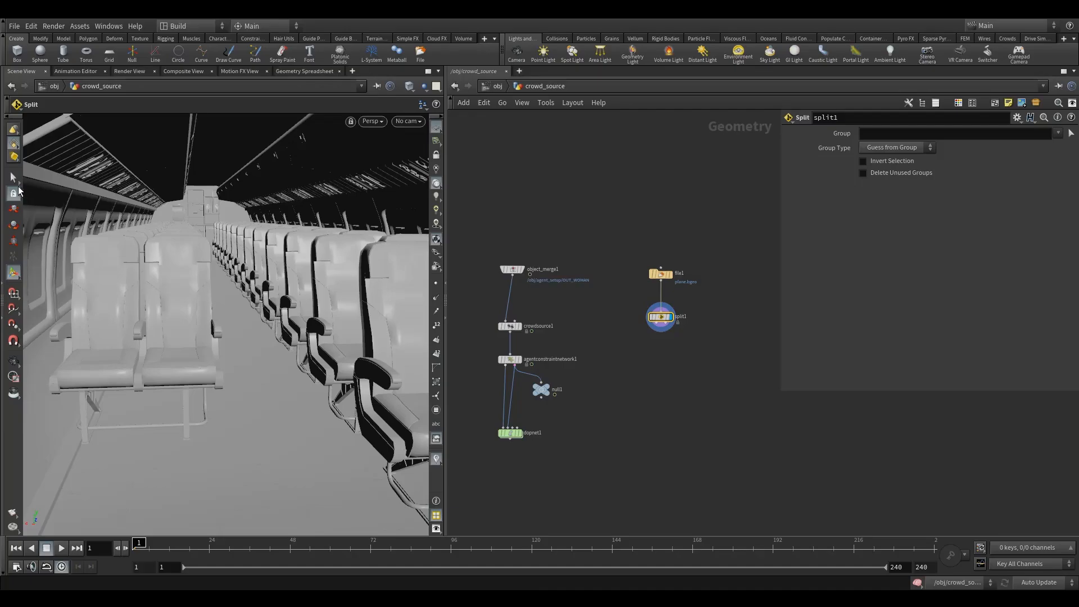
Step: List the plane's parts by name attribute in the viewport's group selection list
key("Return")
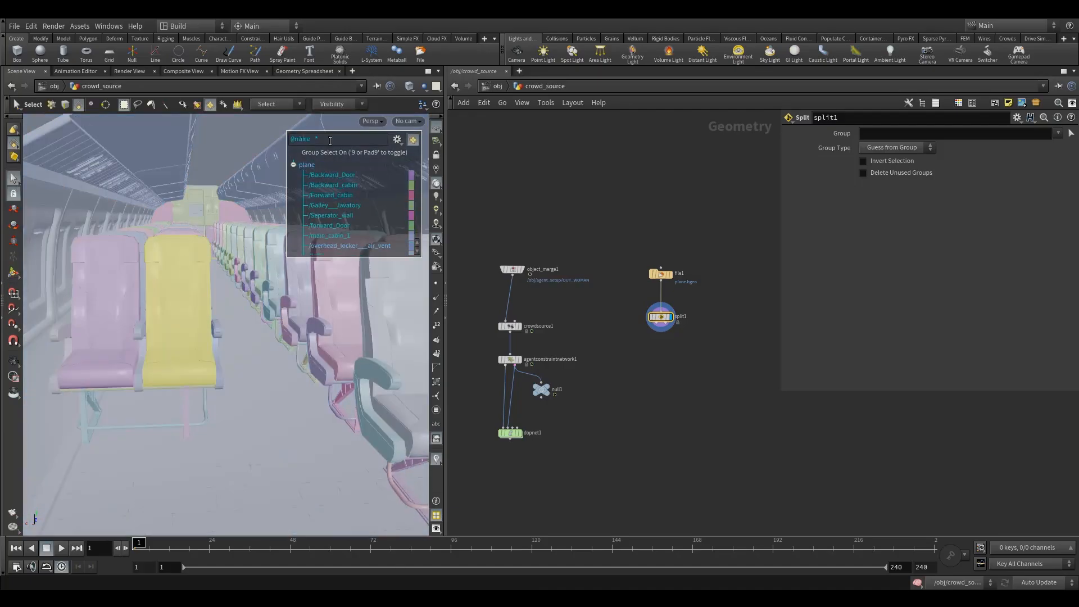
key("9")
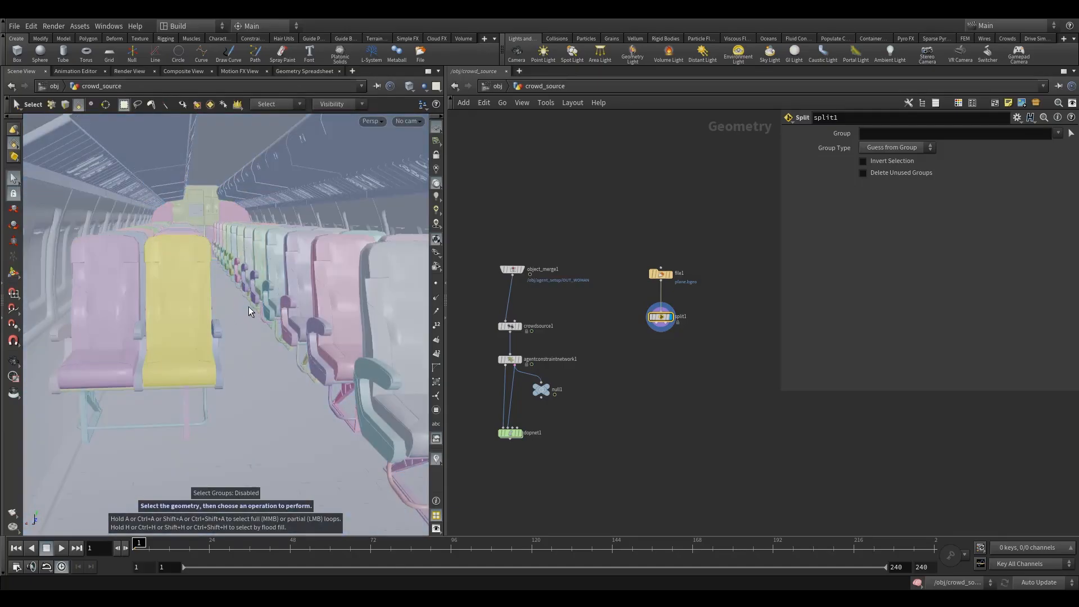
key("9")
left_click(413, 139)
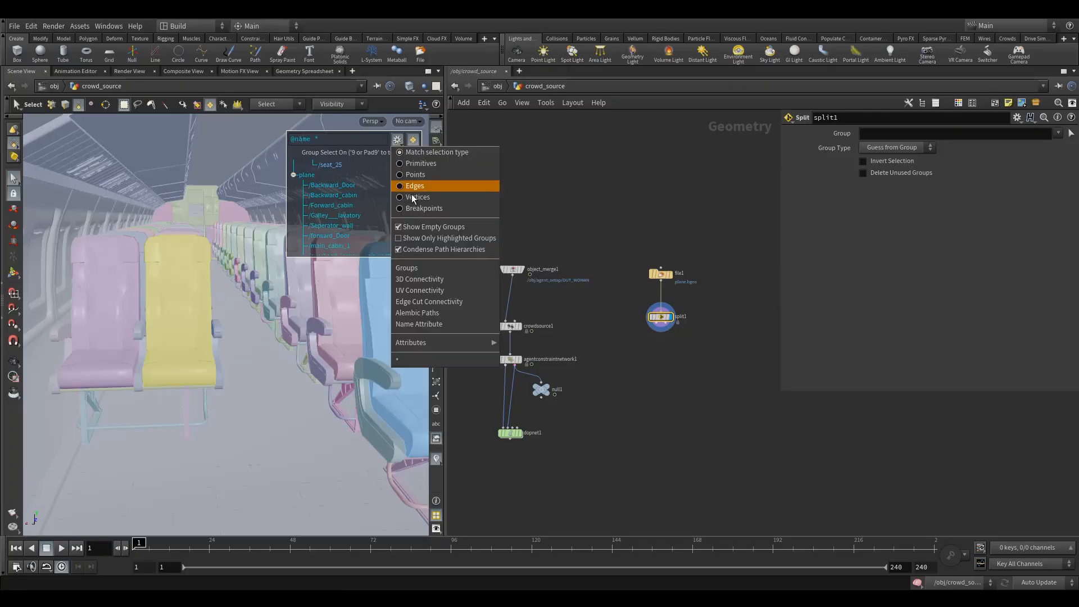
left_click(419, 324)
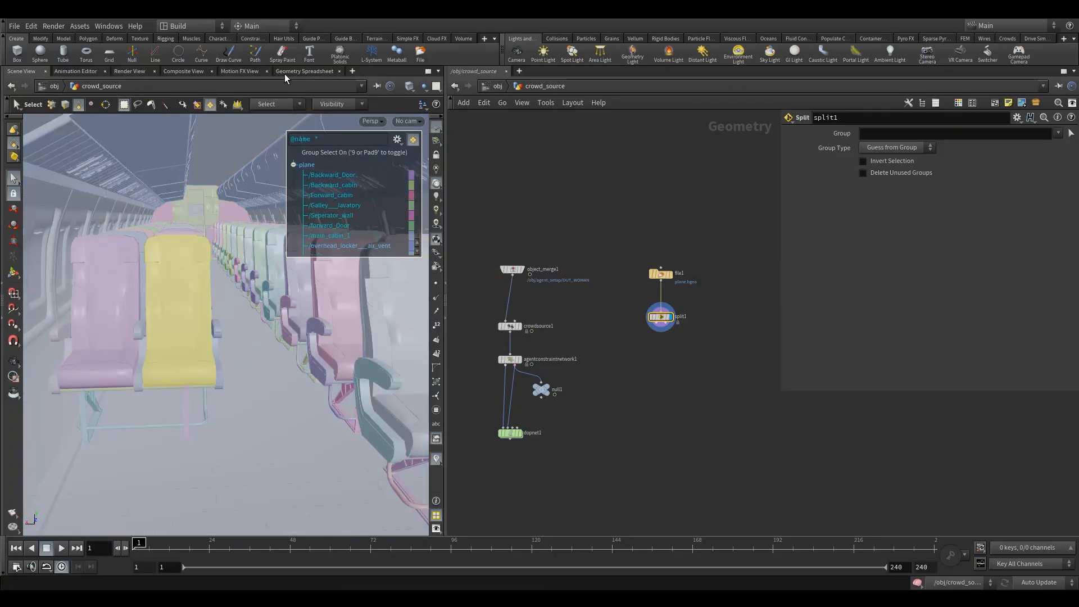
Step: Examine the primitives' name attribute in the geometry spreadsheet, widening its column to show the full part paths
left_click(304, 71)
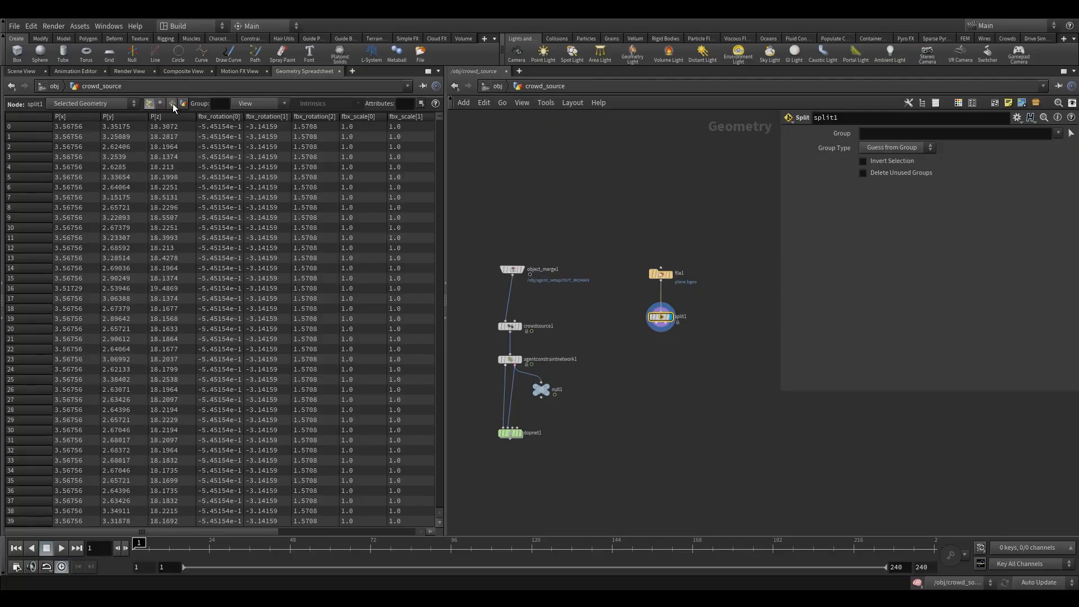
left_click(172, 104)
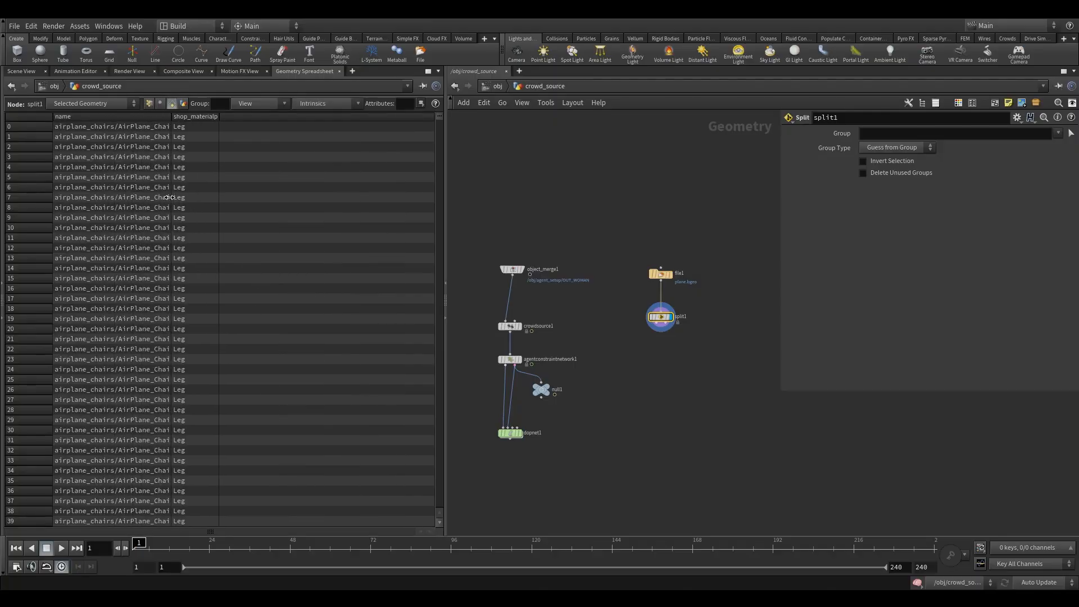
left_click_drag(171, 197, 274, 197)
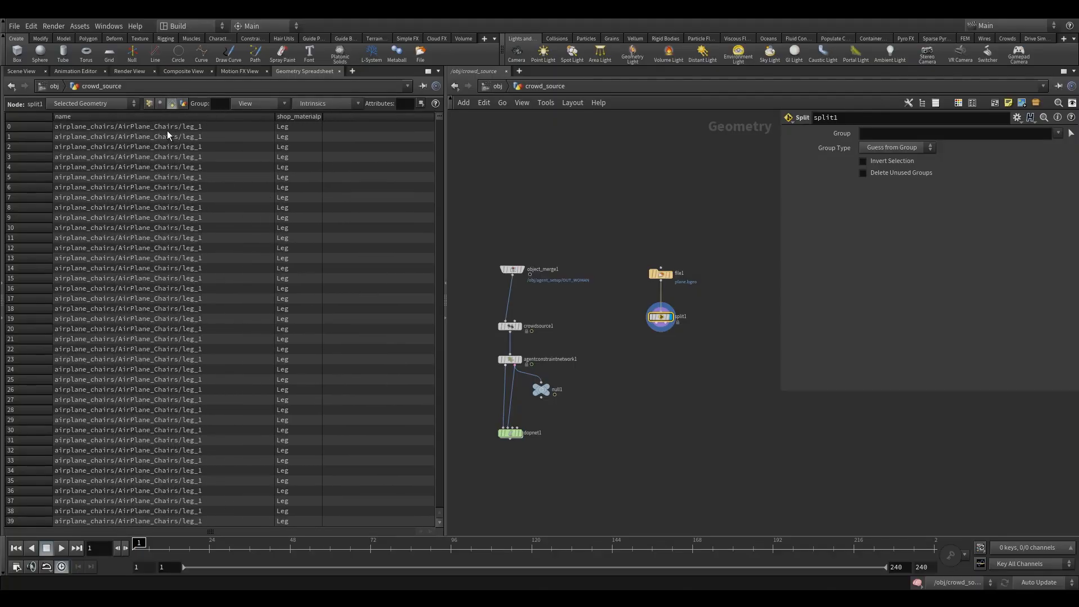
left_click(872, 133)
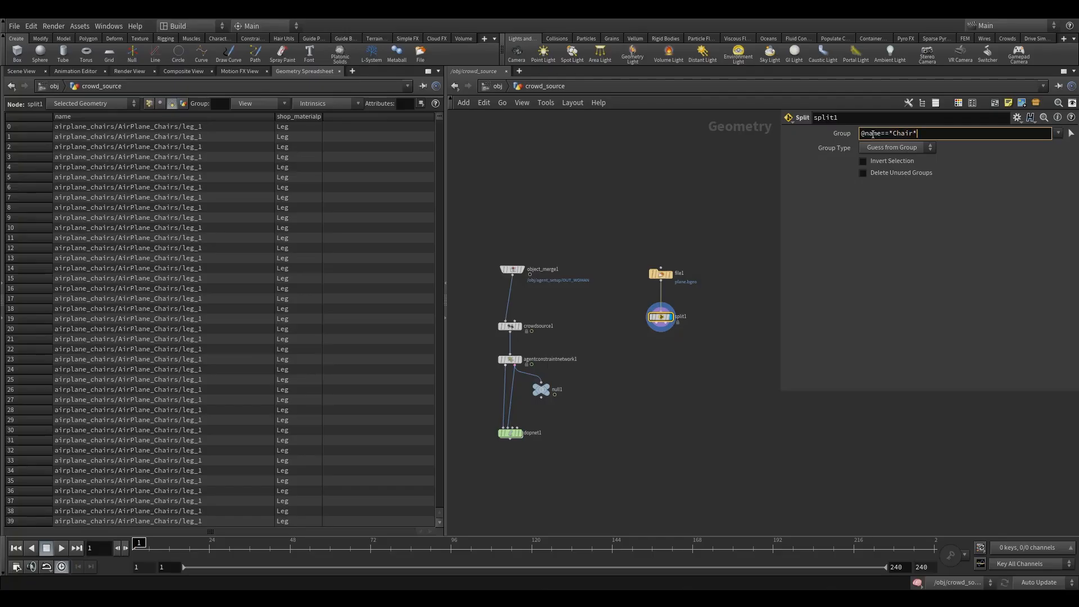
key("Return")
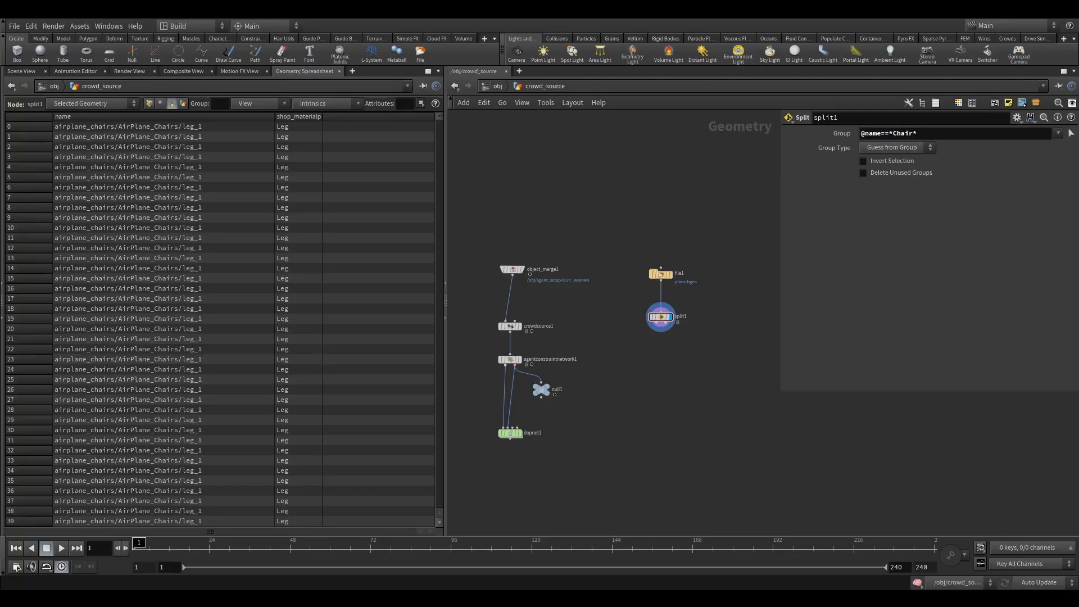
left_click(22, 71)
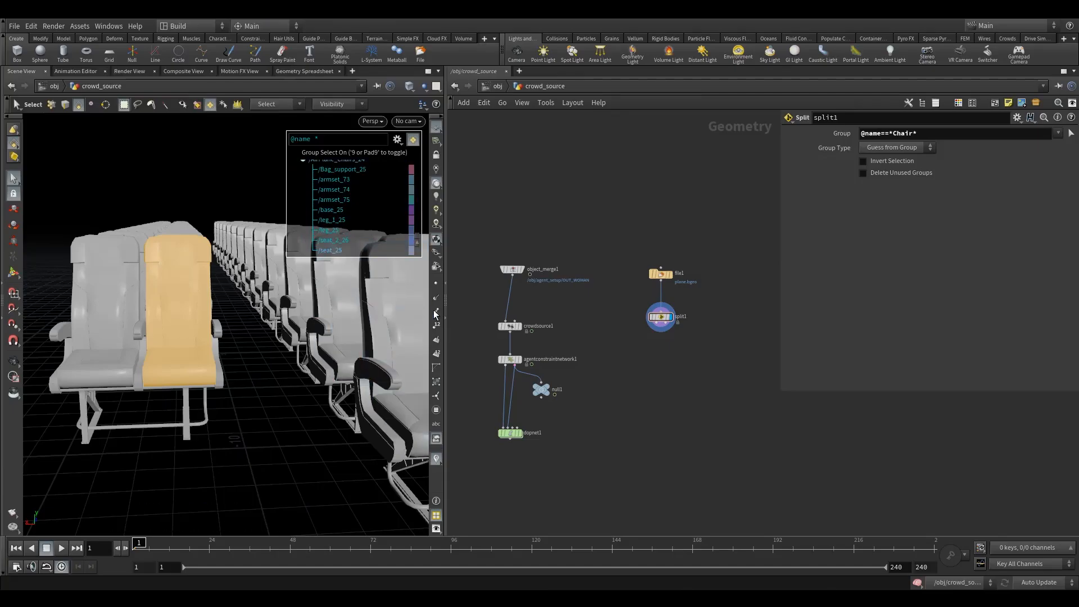
left_click(863, 161)
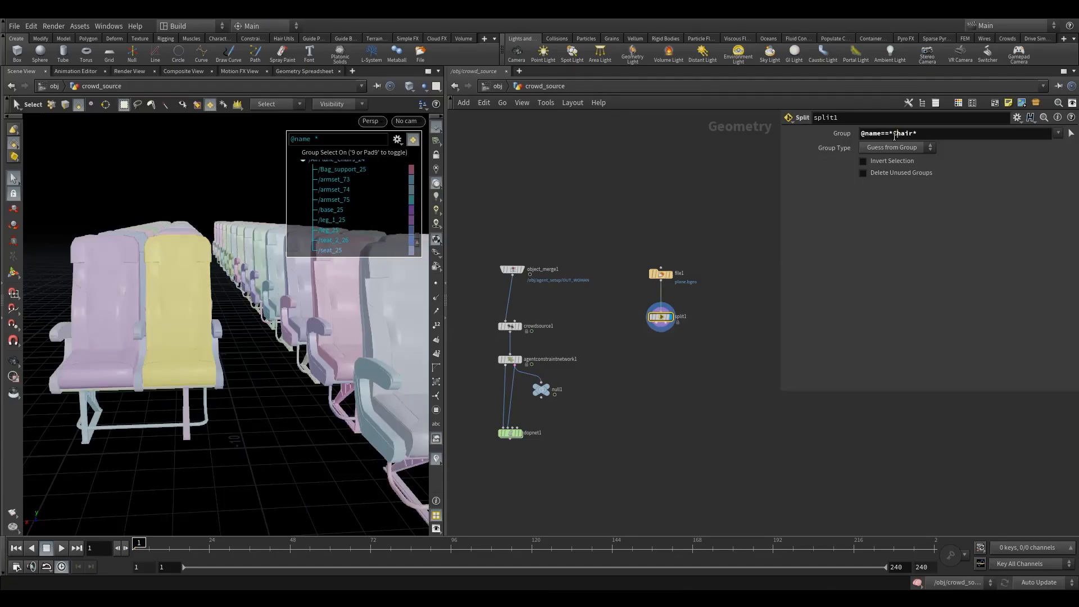
left_click_drag(896, 134, 891, 136)
type("c")
key("Return")
key("9")
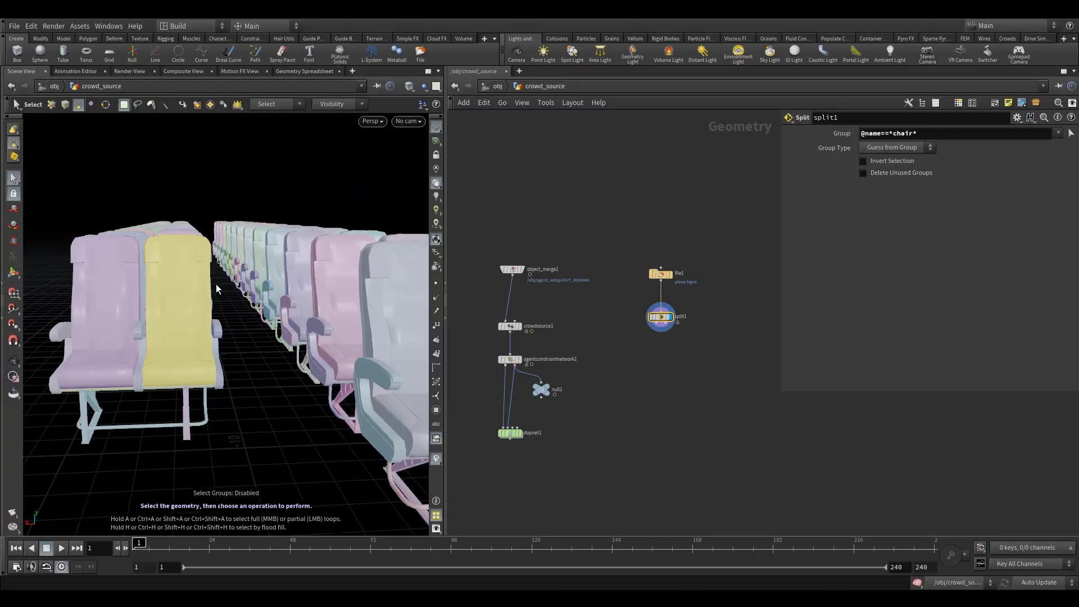
left_click_drag(171, 188, 211, 219)
left_click_drag(250, 277, 212, 301, "alt")
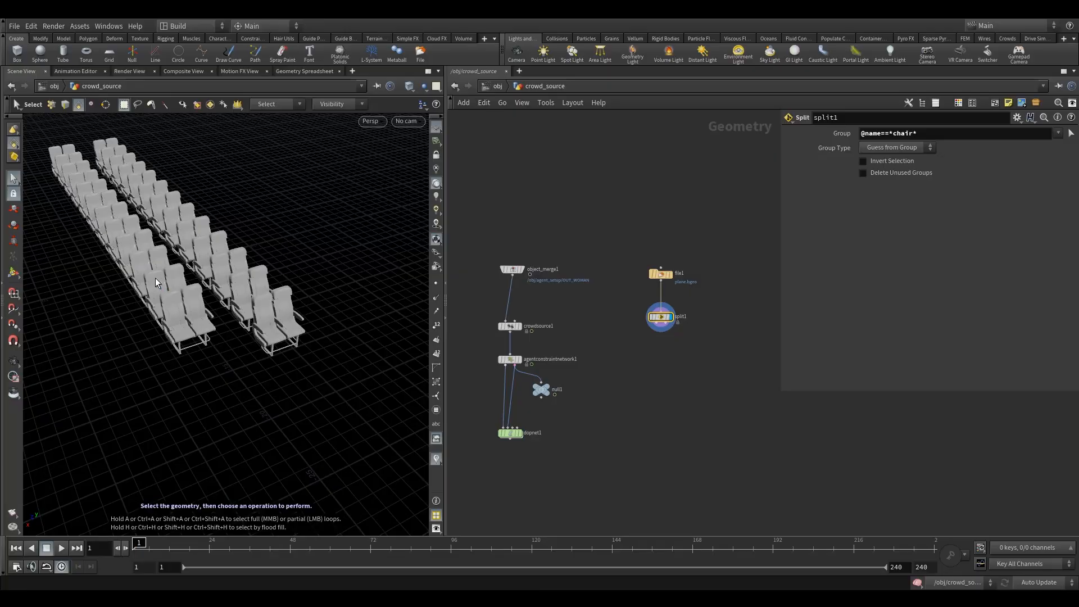
Step: Move the file and split nodes together farther away from the crowd node chain
middle_click_drag(629, 328, 641, 324)
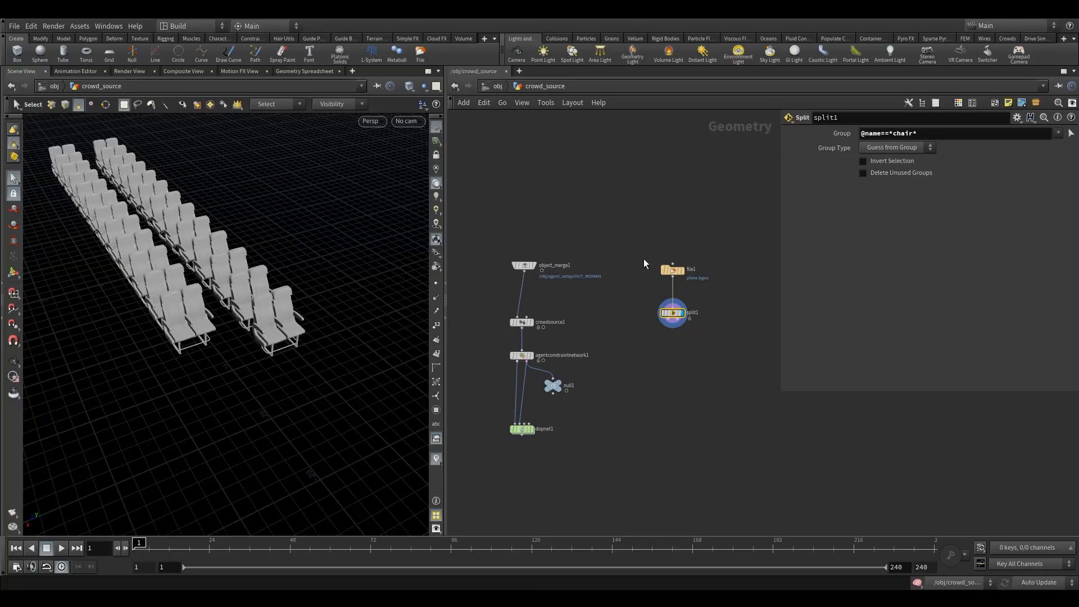
middle_click_drag(638, 262, 596, 242)
left_click_drag(597, 225, 679, 343)
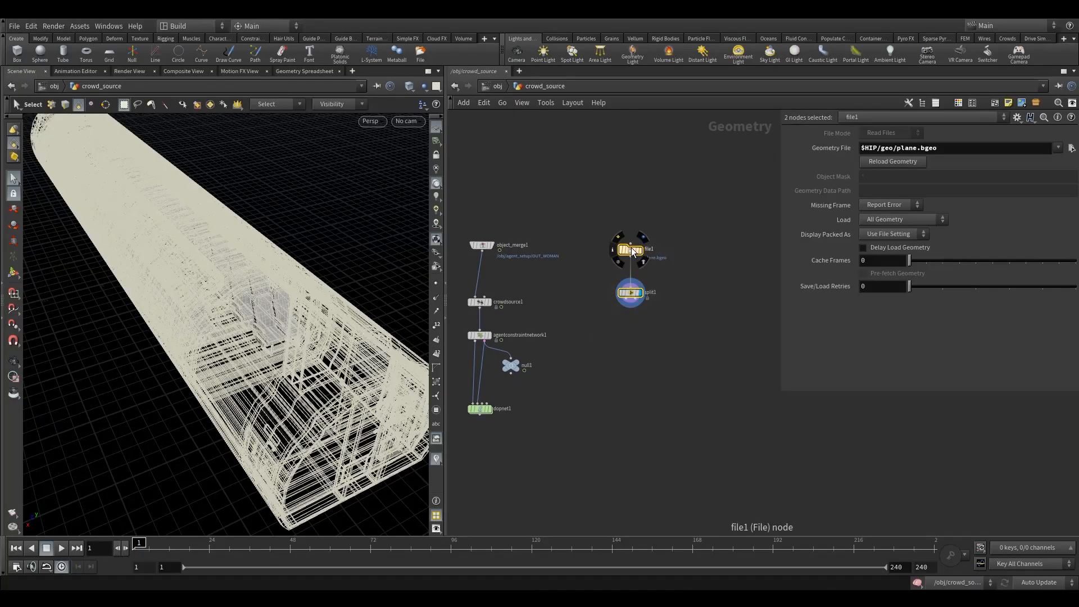
left_click_drag(630, 251, 690, 251)
left_click(690, 294)
Step: Examine the seat rows and check the chair primitives' names in the geometry spreadsheet in descending order
left_click_drag(221, 315, 191, 319, "alt")
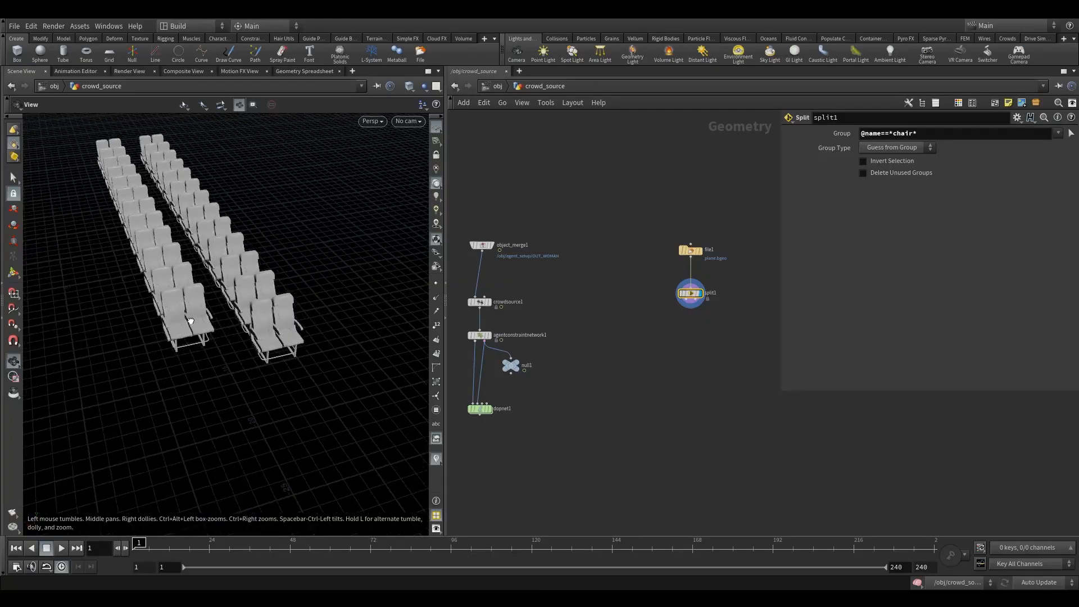
right_click_drag(190, 319, 259, 305, "alt")
left_click_drag(259, 305, 214, 315)
key("s")
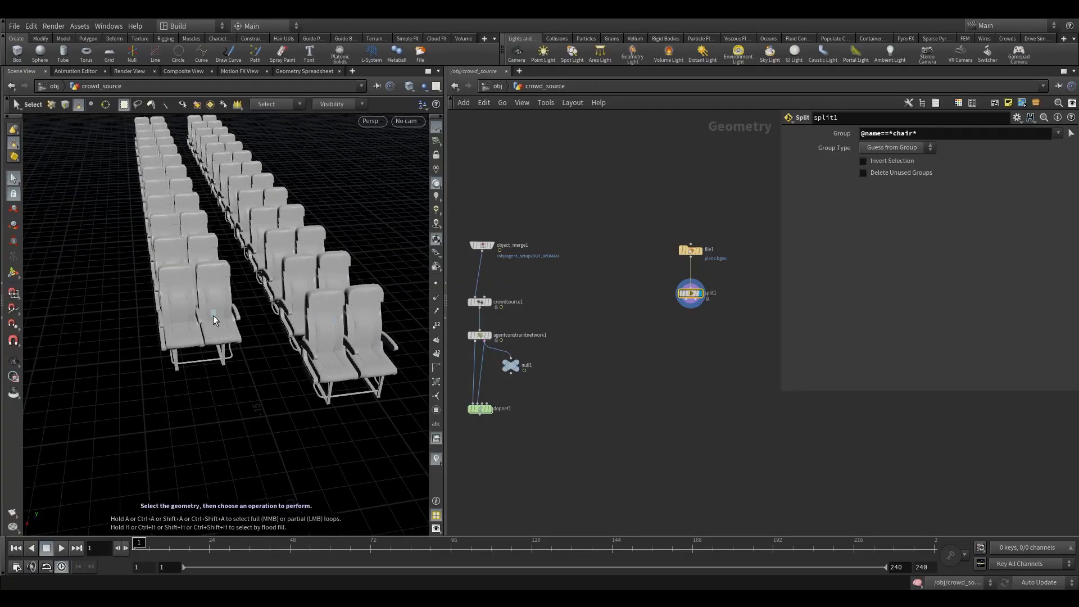
left_click(306, 72)
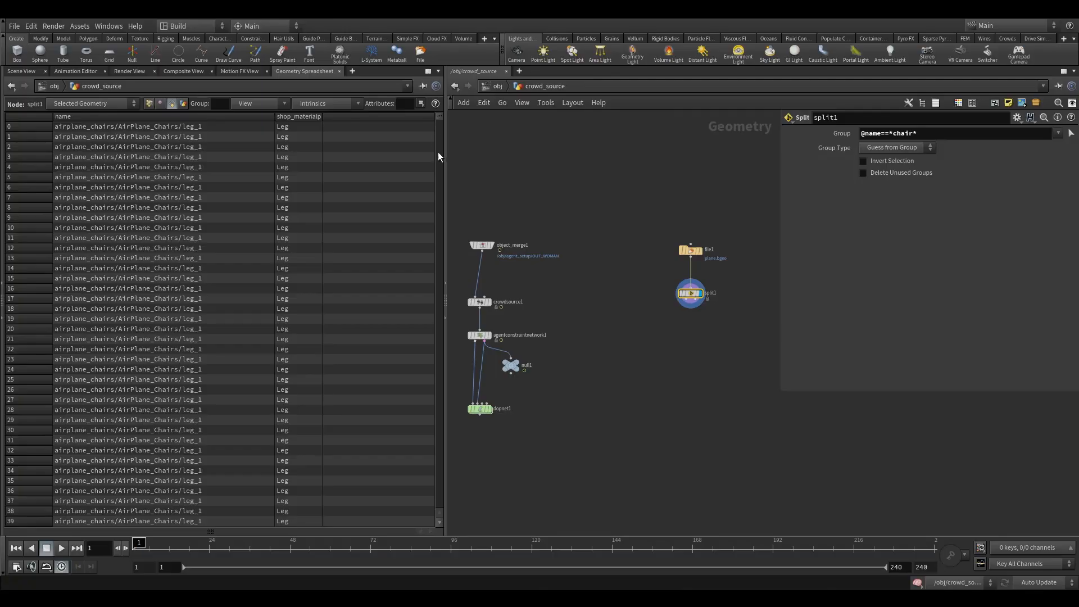
mouse_move(438, 119)
left_mouse_down()
mouse_move(438, 131)
mouse_move(435, 102)
left_mouse_up()
left_click(275, 116)
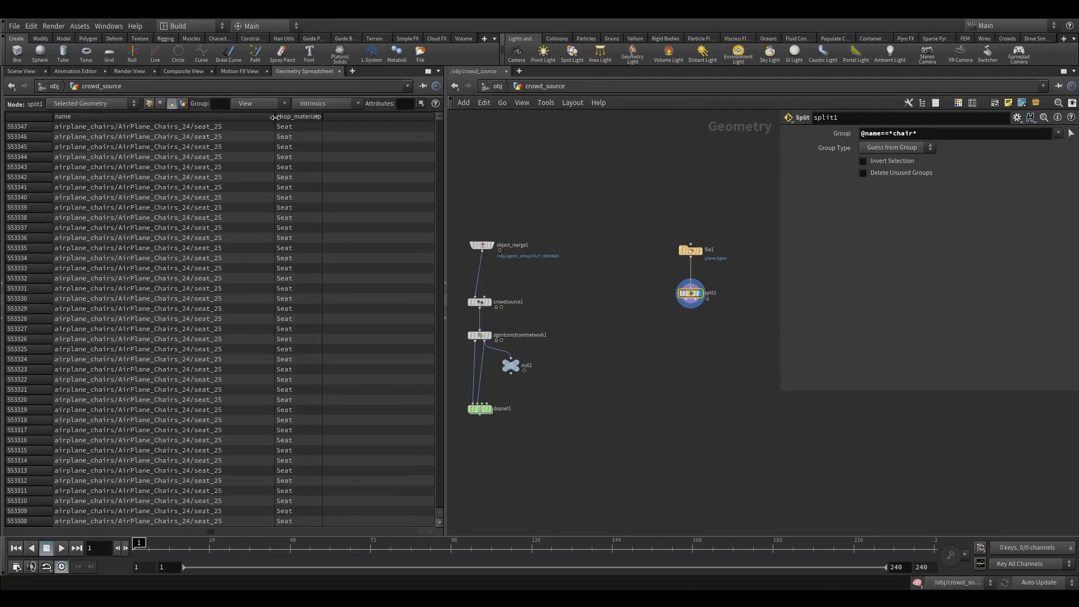
left_click(221, 129)
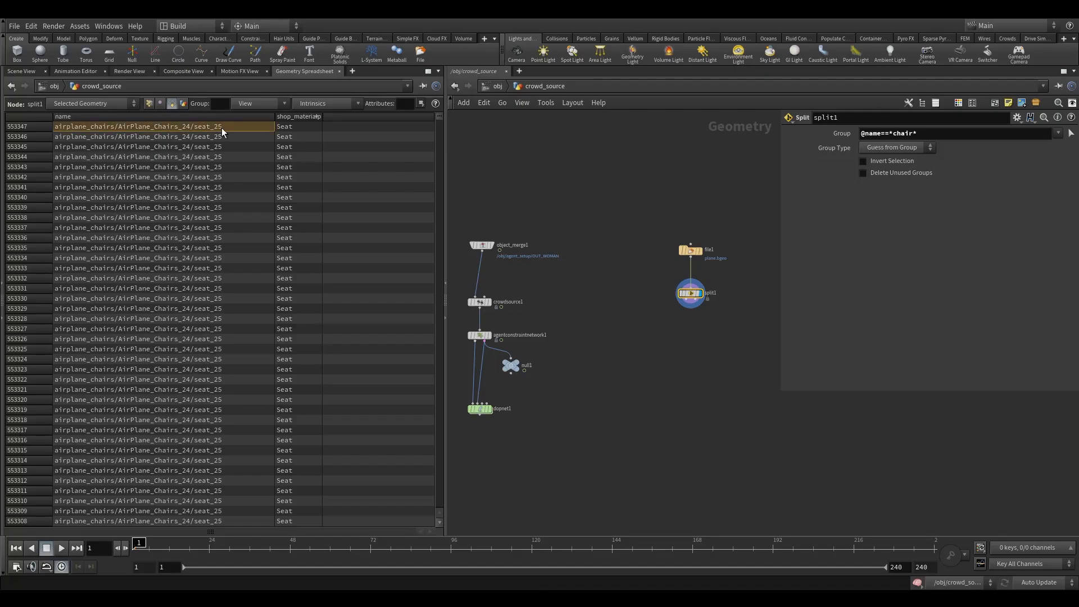
left_click(22, 71)
Step: Add a Delete node, connect it to the Split node's first output and display its result
key("Tab")
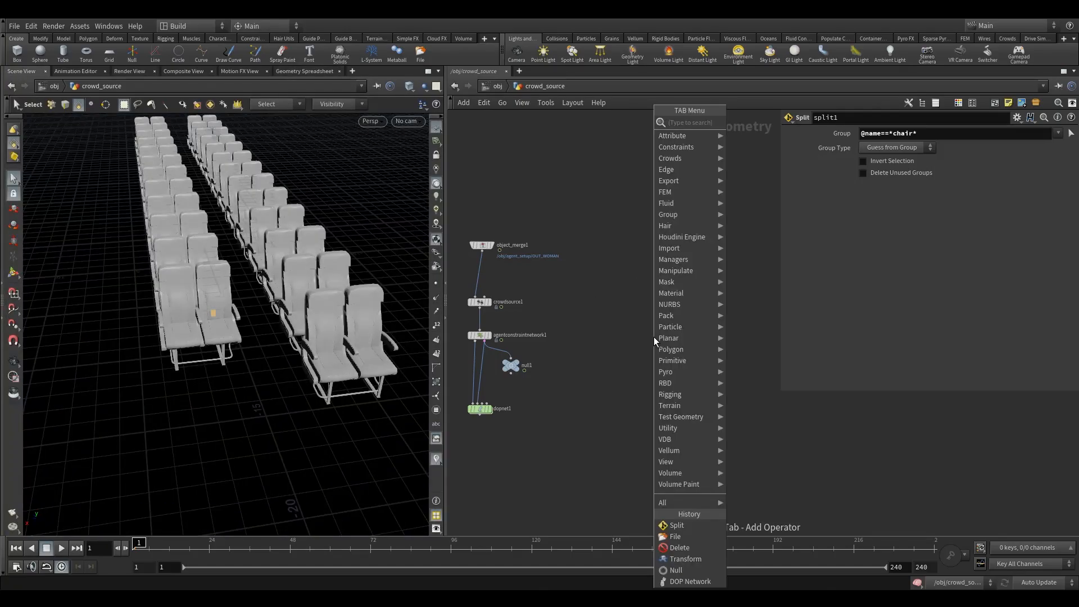
mouse_move(680, 234)
left_click(774, 121)
left_click(649, 339)
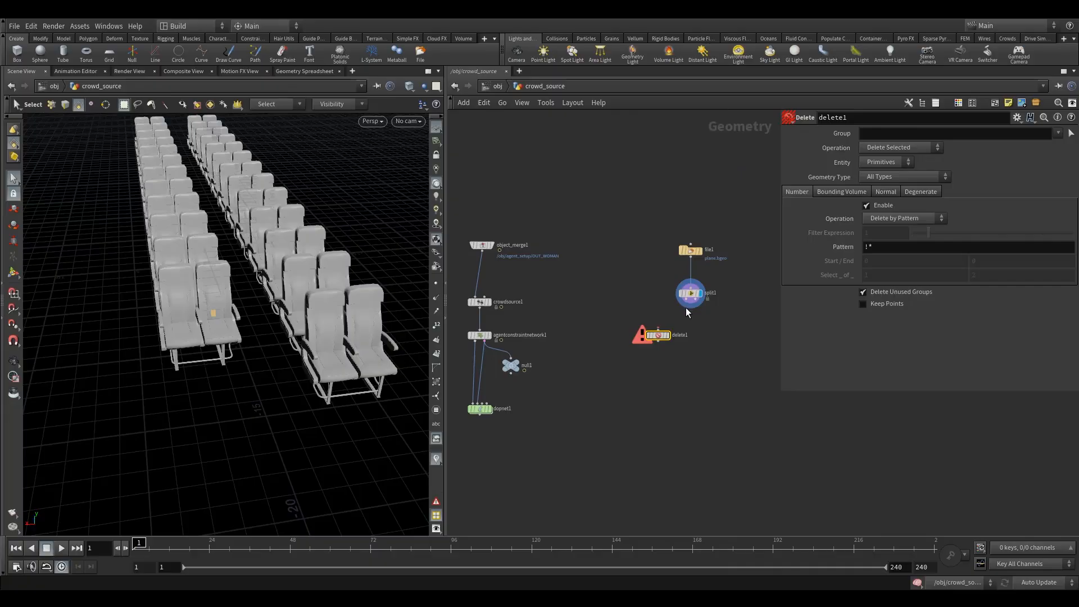
left_click(690, 303)
left_click(645, 329)
left_click(652, 335)
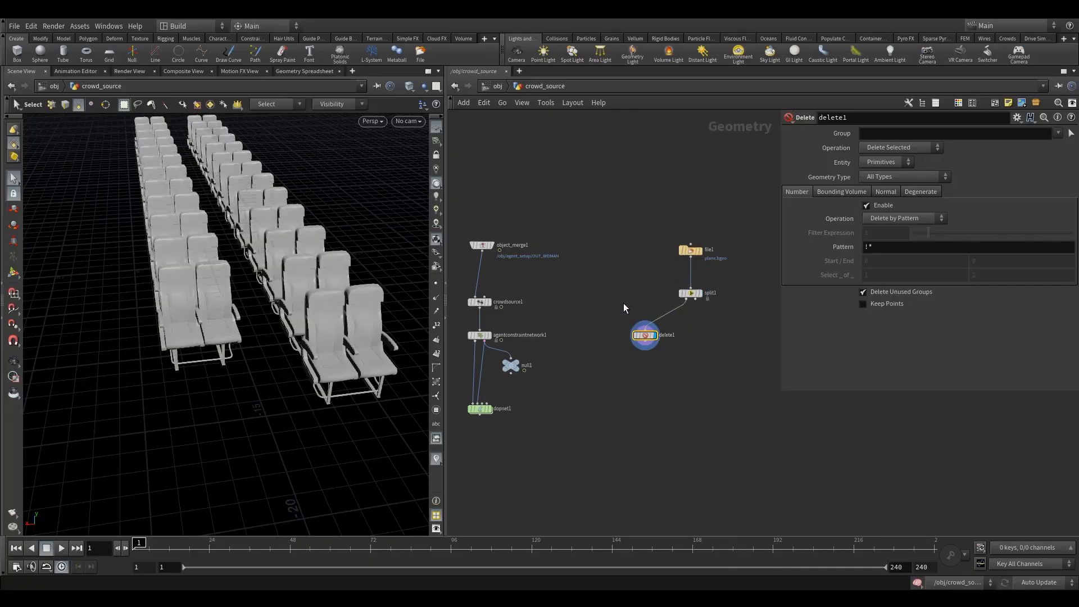
left_click(879, 133)
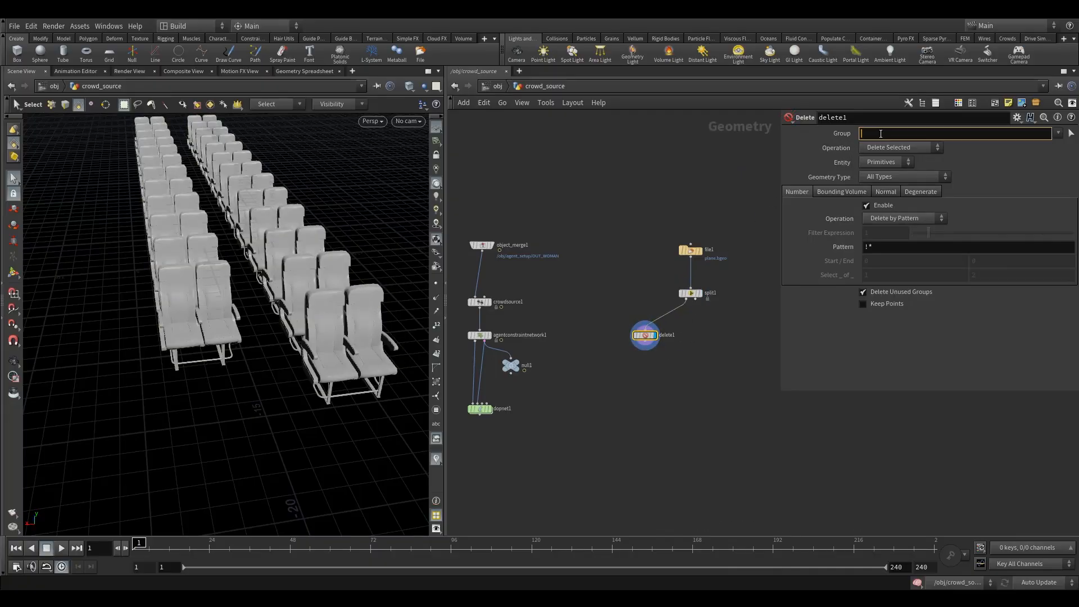
left_click(895, 146)
left_click(893, 172)
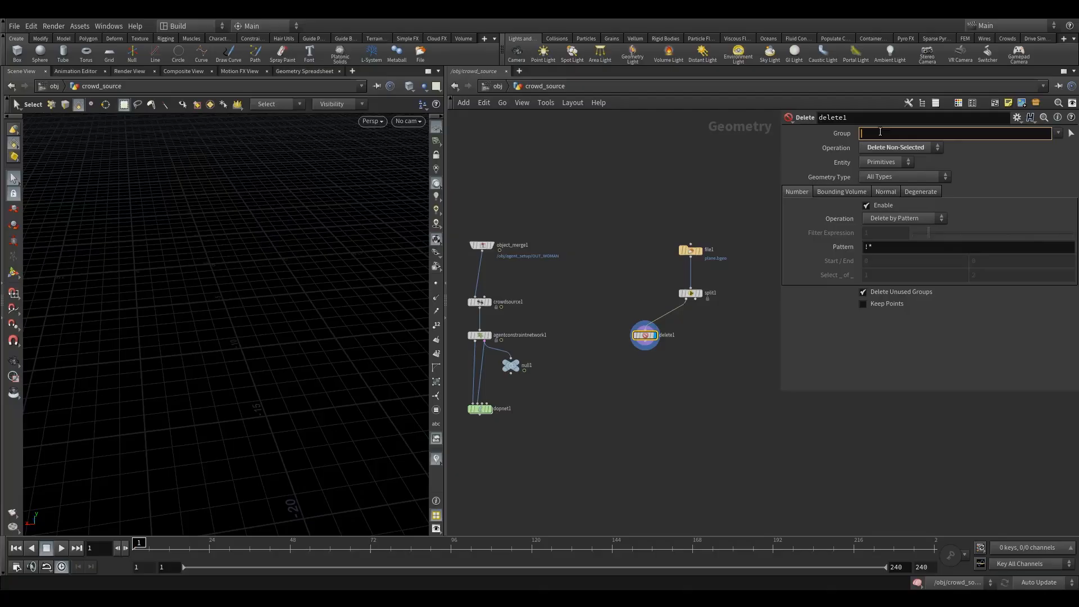
type("@name=*Chair_11*")
key("Return")
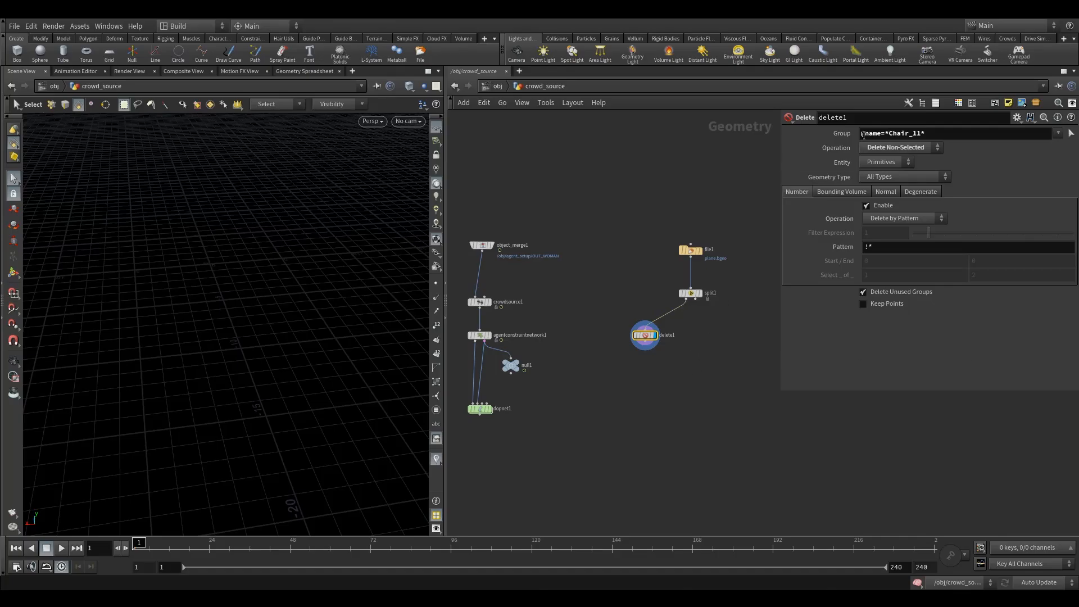
left_click(907, 138)
type("s")
key("Return")
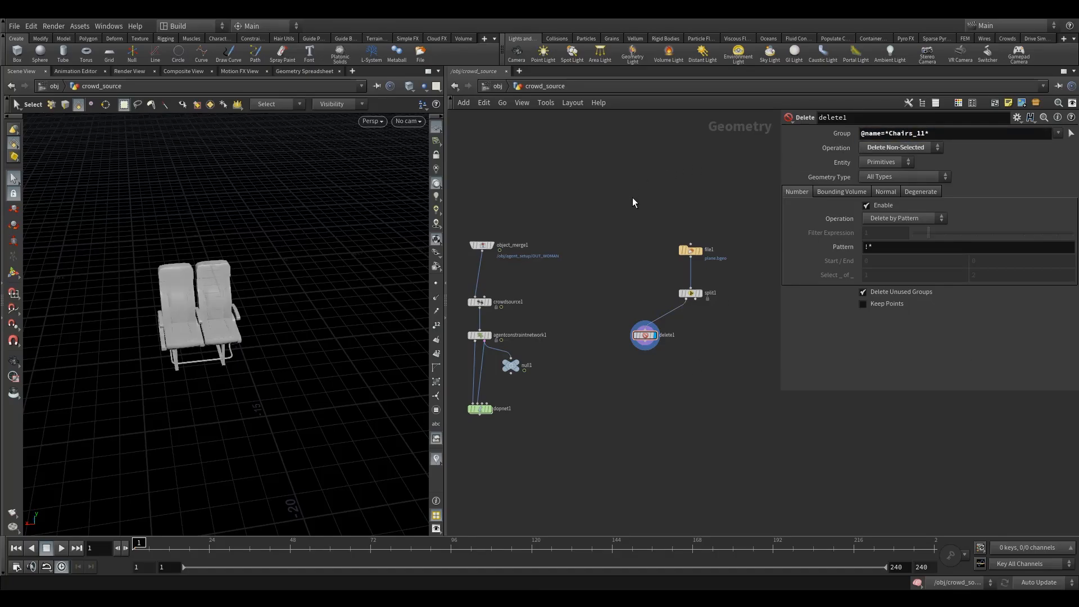
left_click_drag(164, 339, 166, 317, "alt")
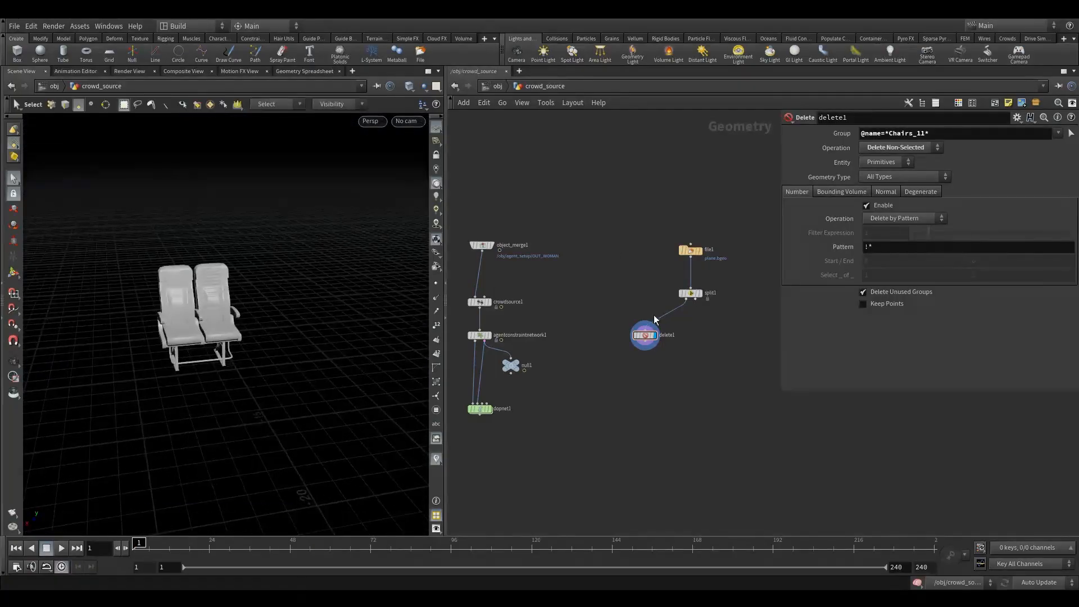
Step: Compare the isolated seat pair with the full seat rows by temporarily showing the Split node's output as a template
left_click(702, 306)
left_click_drag(290, 303, 267, 304, "alt")
scroll(224, 320, "down", 1)
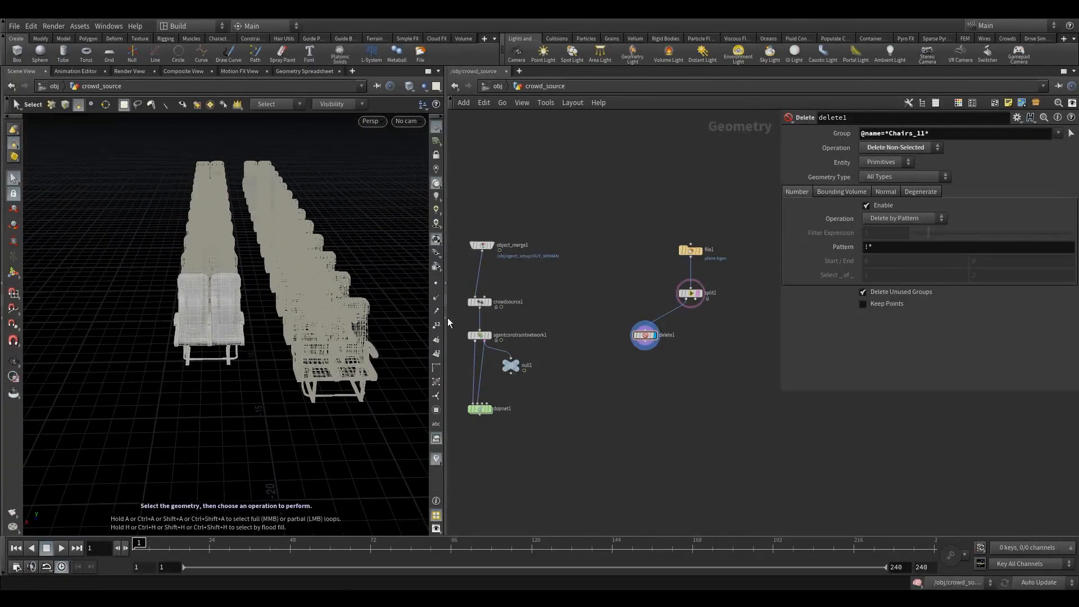
left_click(696, 298)
middle_click_drag(573, 325, 617, 292)
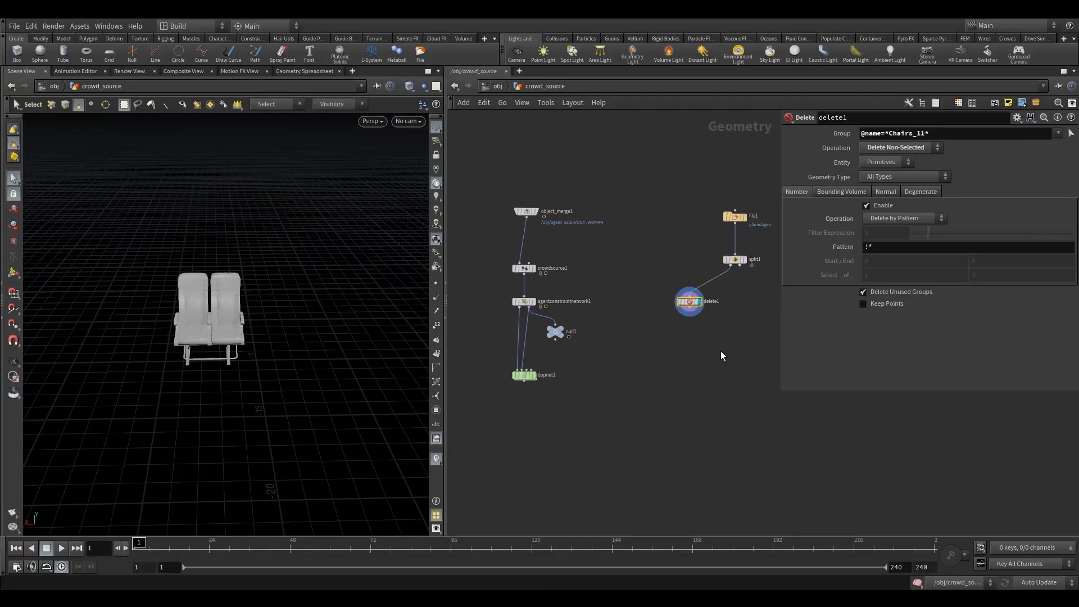
Step: Add a Pack node, connect it to the Delete node's output and display its result
scroll(684, 363, "up", 2)
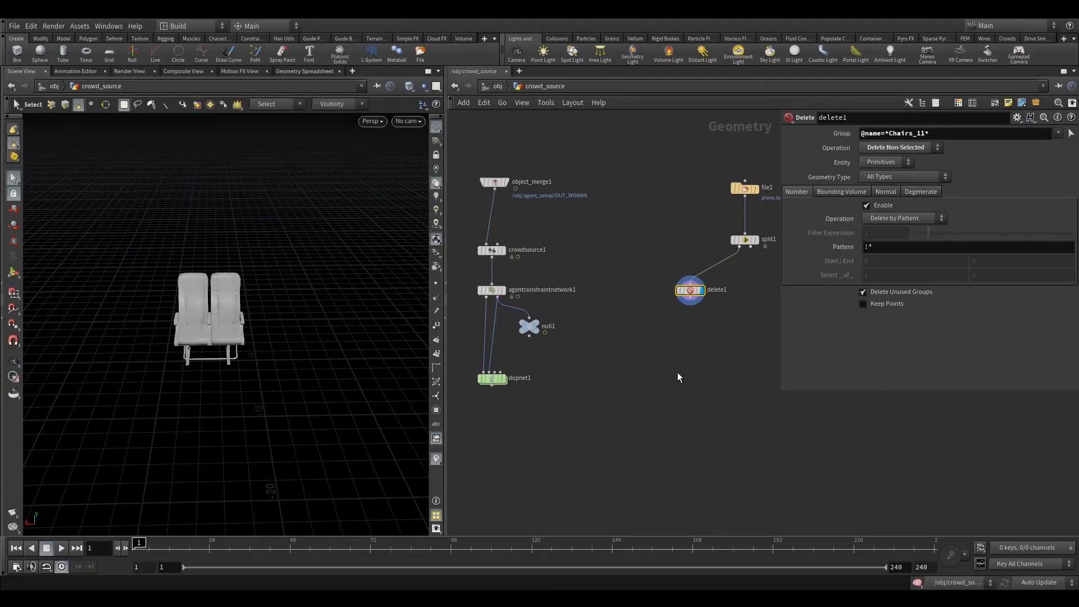
key("Tab")
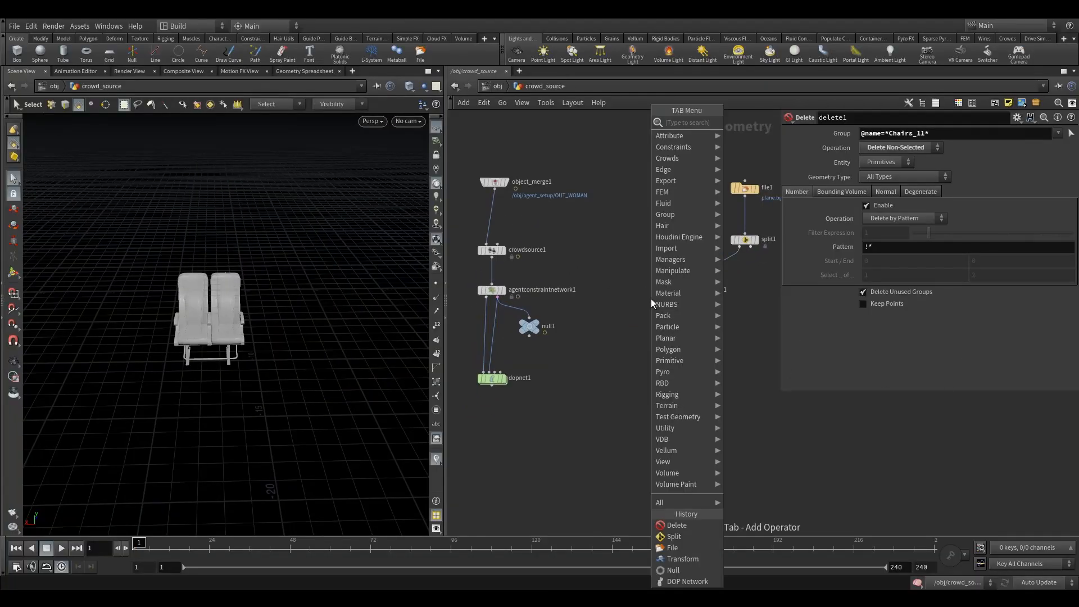
type("pac")
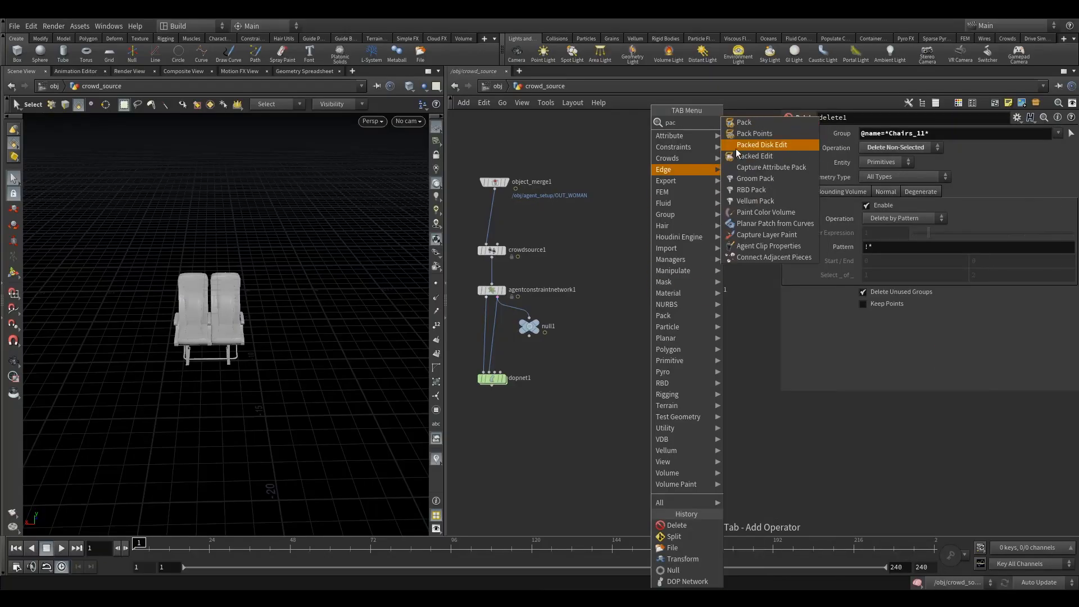
left_click(753, 123)
left_click(685, 345)
left_click_drag(690, 306, 690, 342)
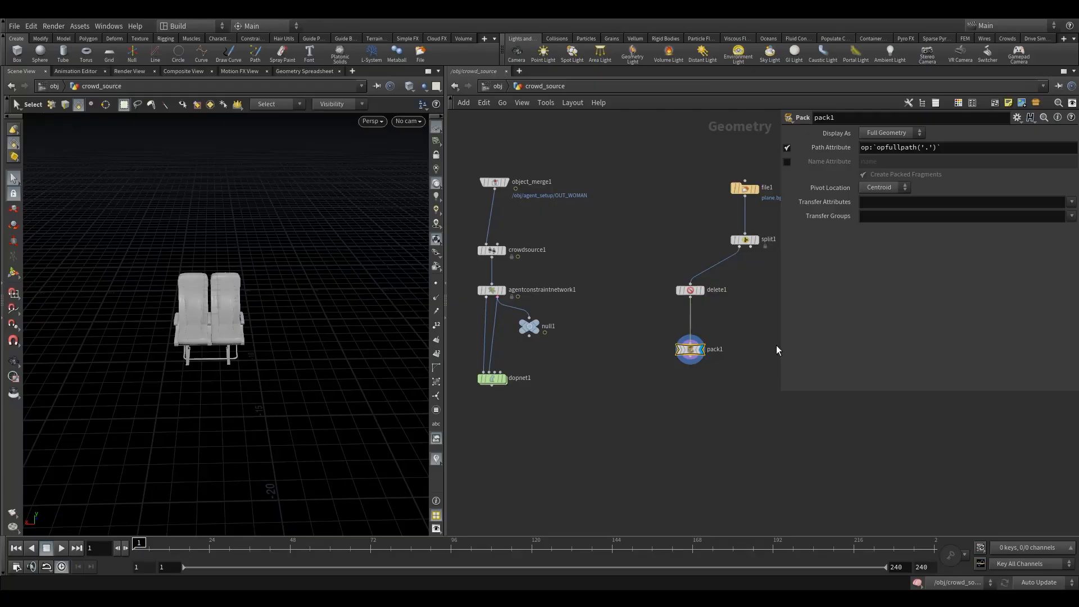
Step: Add a Transform node after the Pack node, display it and move the seat pair's centroid to the origin
middle_click_drag(607, 355, 584, 372)
key("Tab")
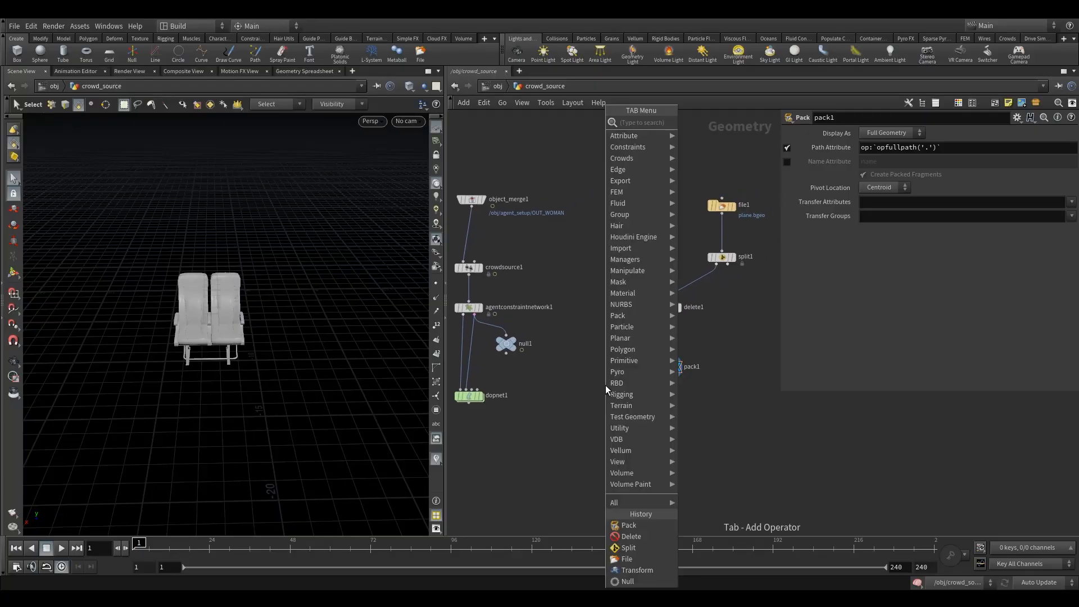
mouse_move(647, 349)
left_click(723, 150)
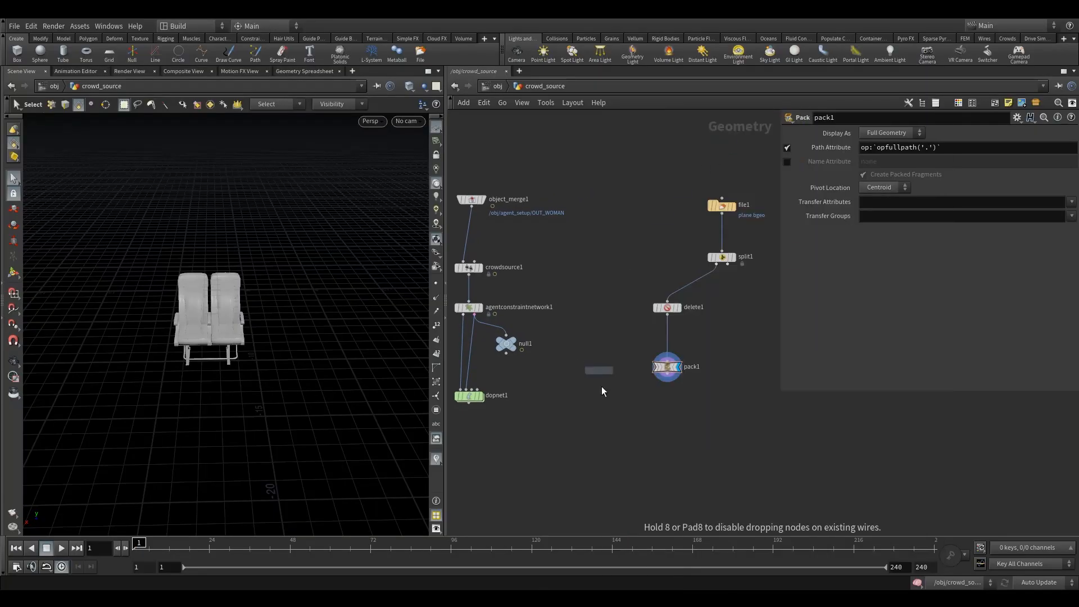
left_click(673, 411)
left_click_drag(667, 374, 667, 402)
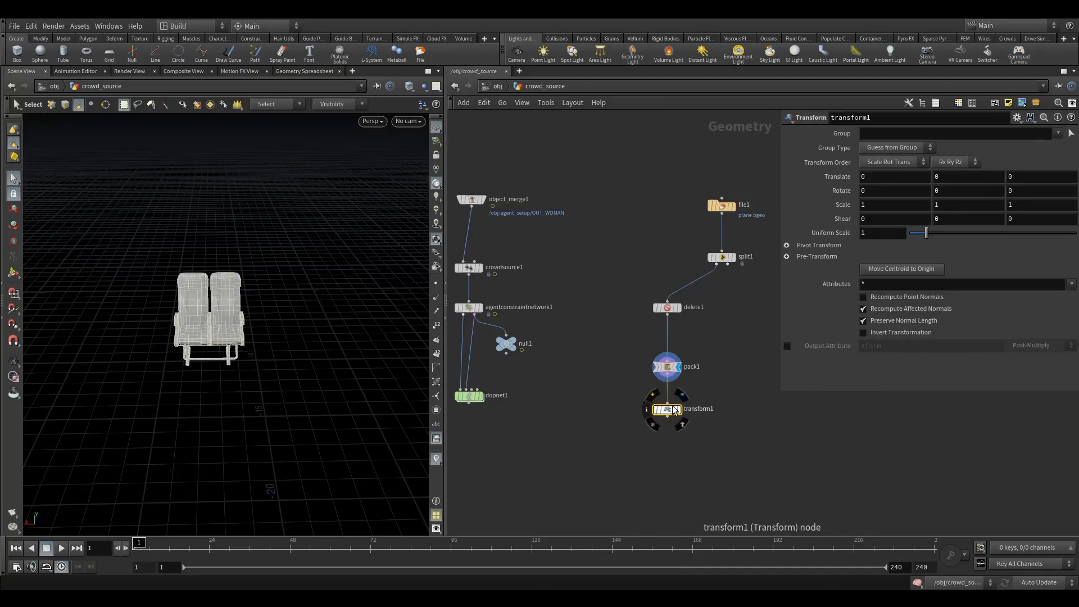
left_click(895, 270)
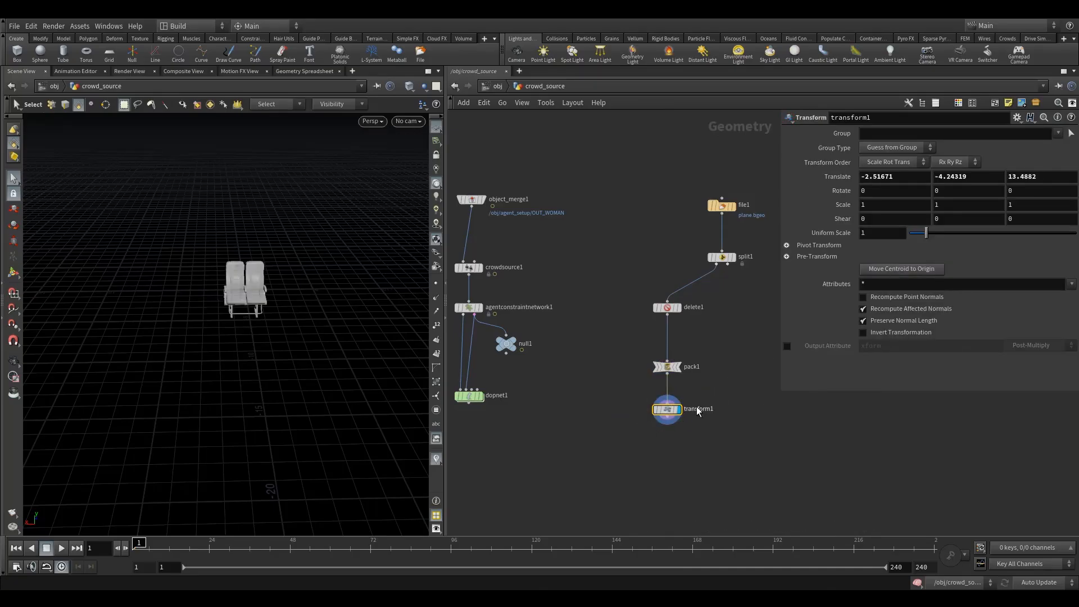
key("Escape")
mouse_move(256, 345)
left_mouse_down()
mouse_move(297, 332)
mouse_move(204, 354)
mouse_move(253, 347)
left_mouse_up()
middle_click_drag(601, 416, 628, 407)
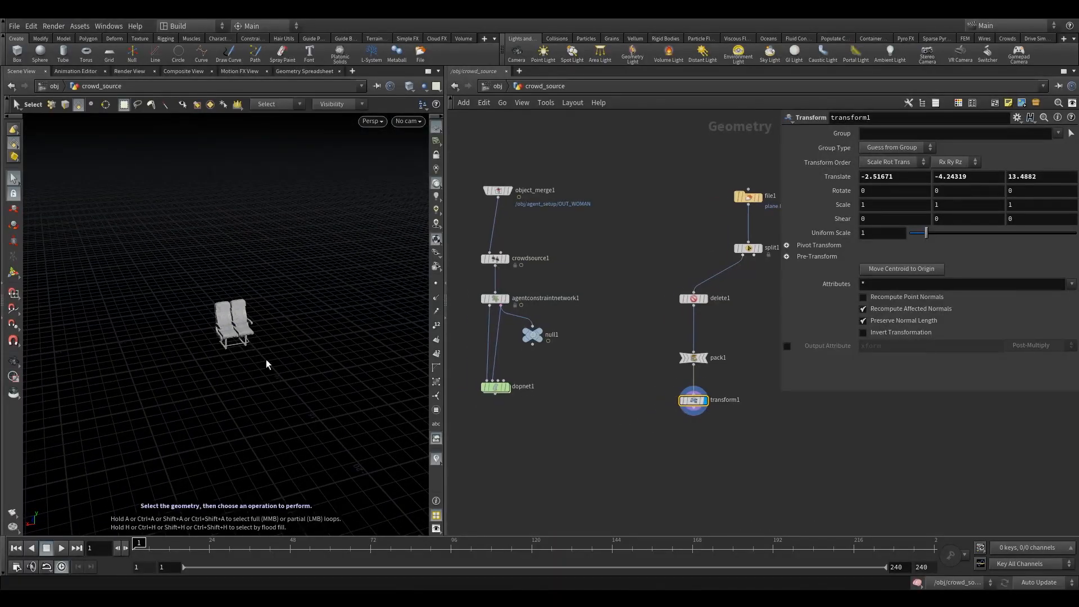
left_click_drag(266, 359, 243, 354, "alt")
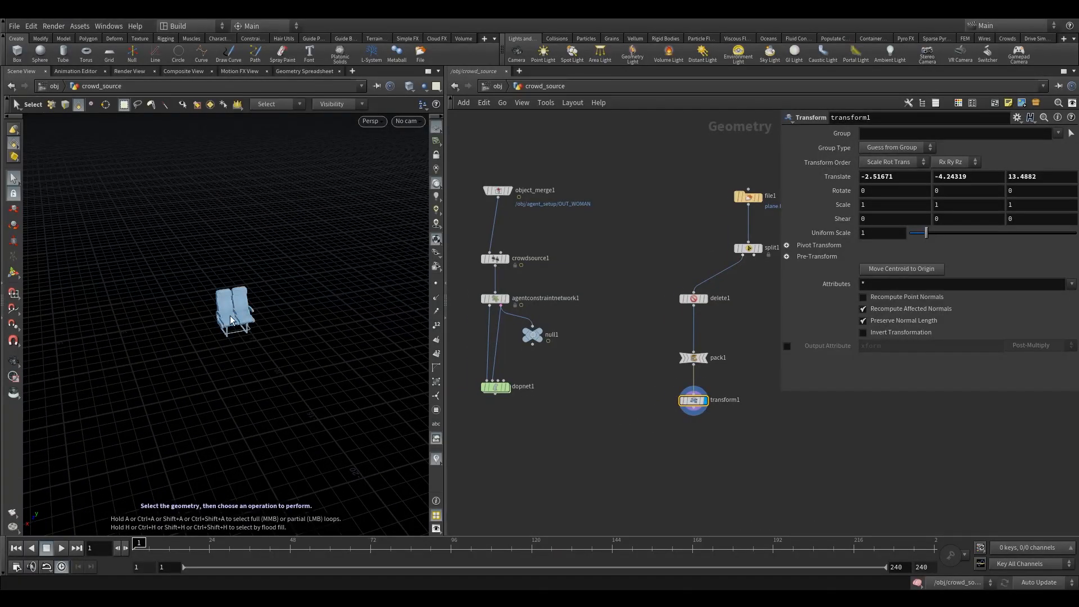
Step: Shift the dopnet node slightly down and add a Grid node between the crowd chain and the seat chain
middle_click_drag(622, 351, 606, 349)
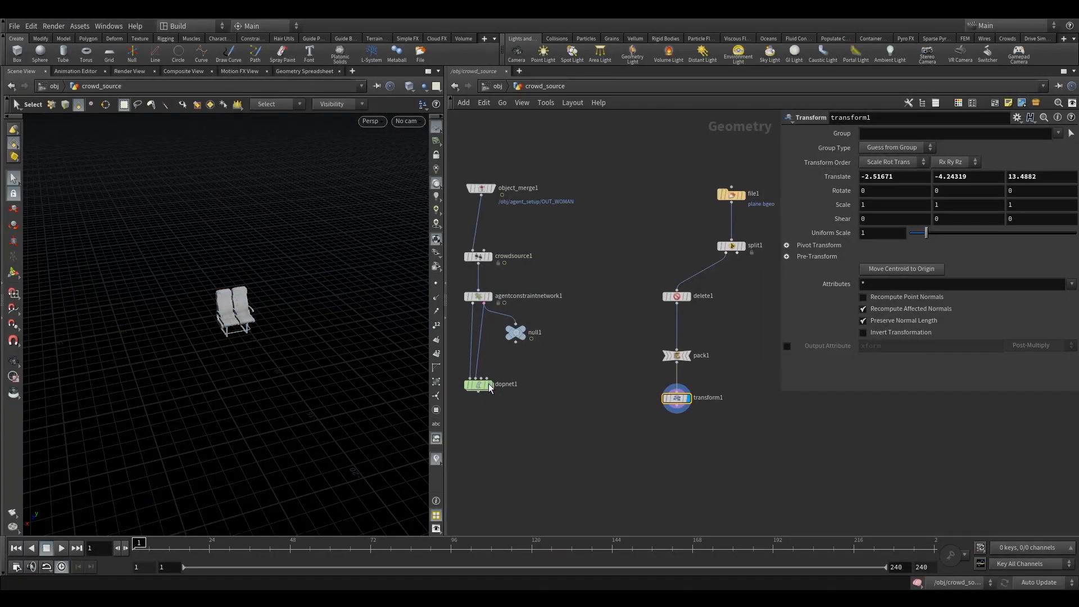
left_click_drag(489, 385, 481, 398)
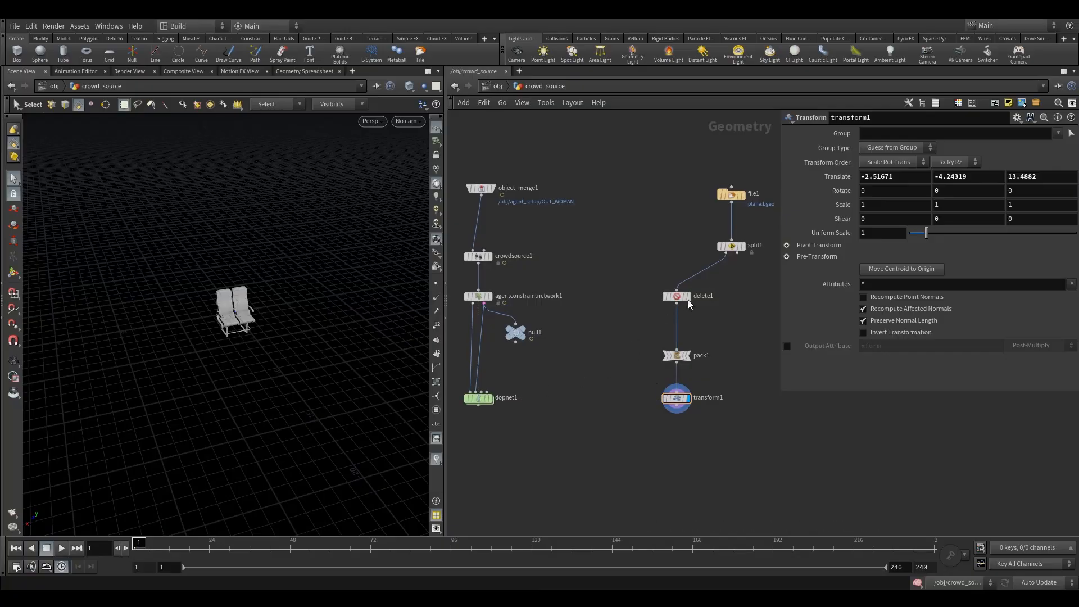
key("Tab")
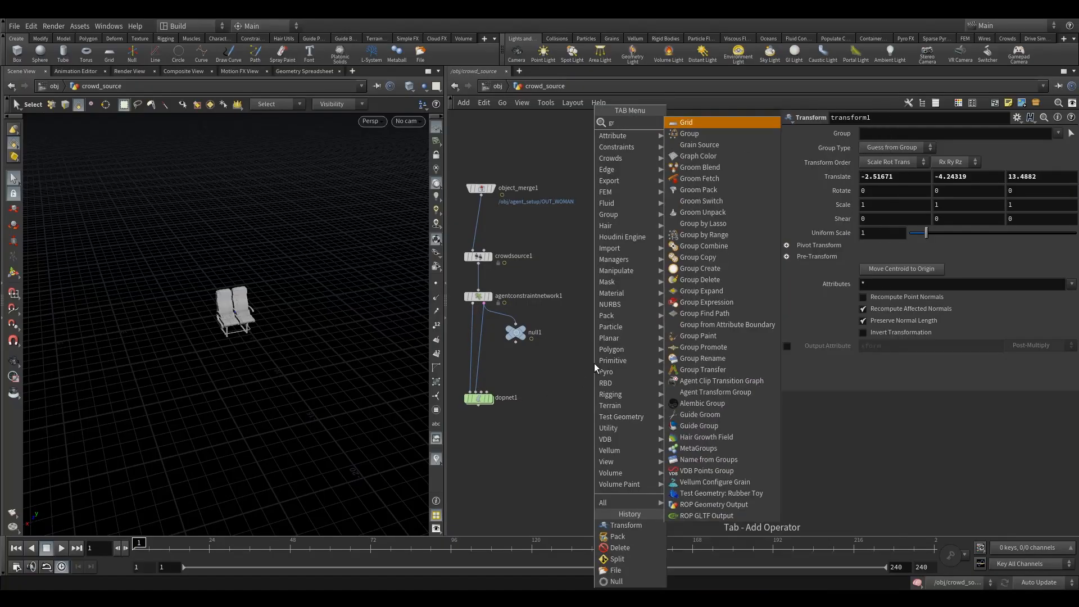
left_click(703, 137)
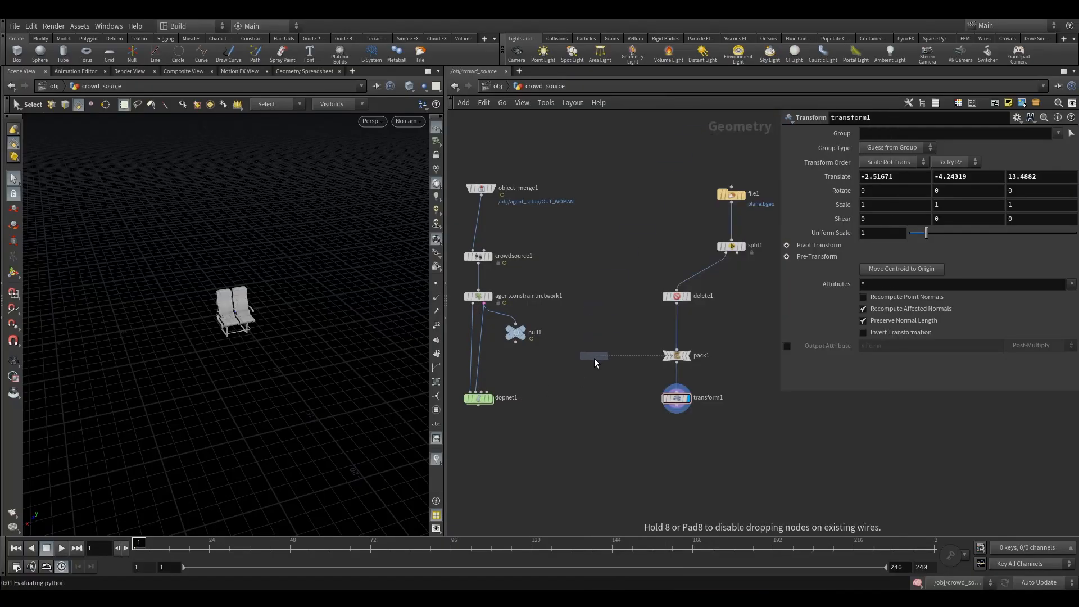
left_click(591, 357)
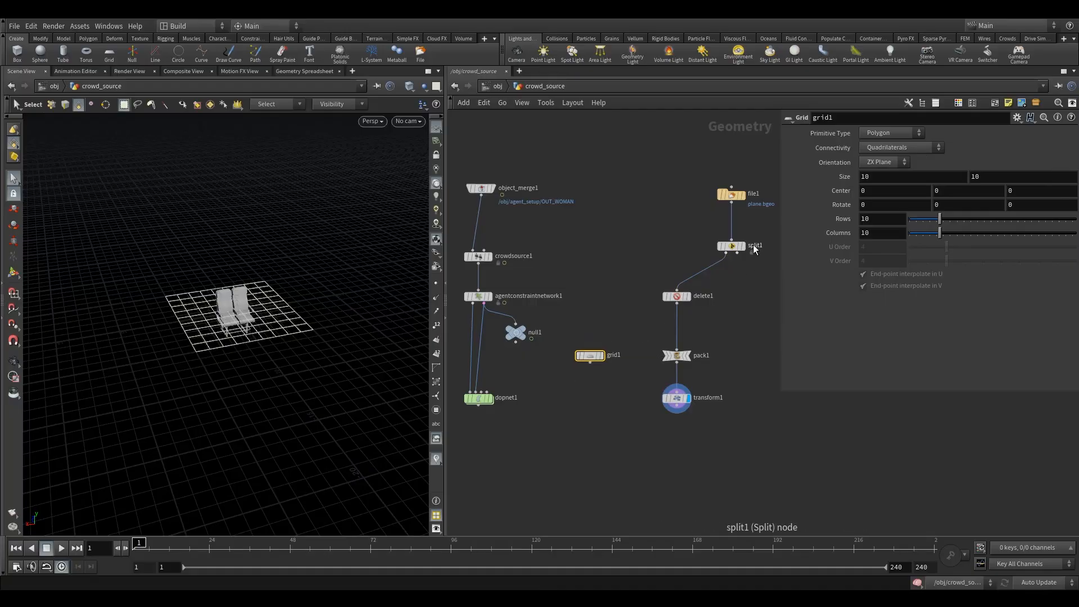
Step: Show the Split node's seat rows as a template and display the grid together with them
left_click(730, 245)
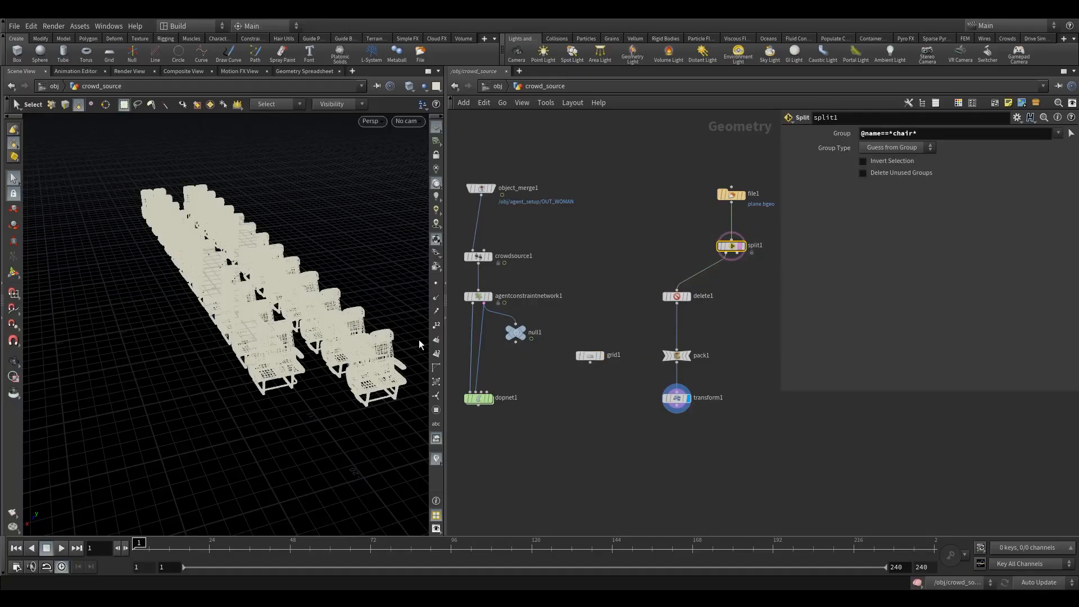
left_click(604, 341)
left_click(590, 355)
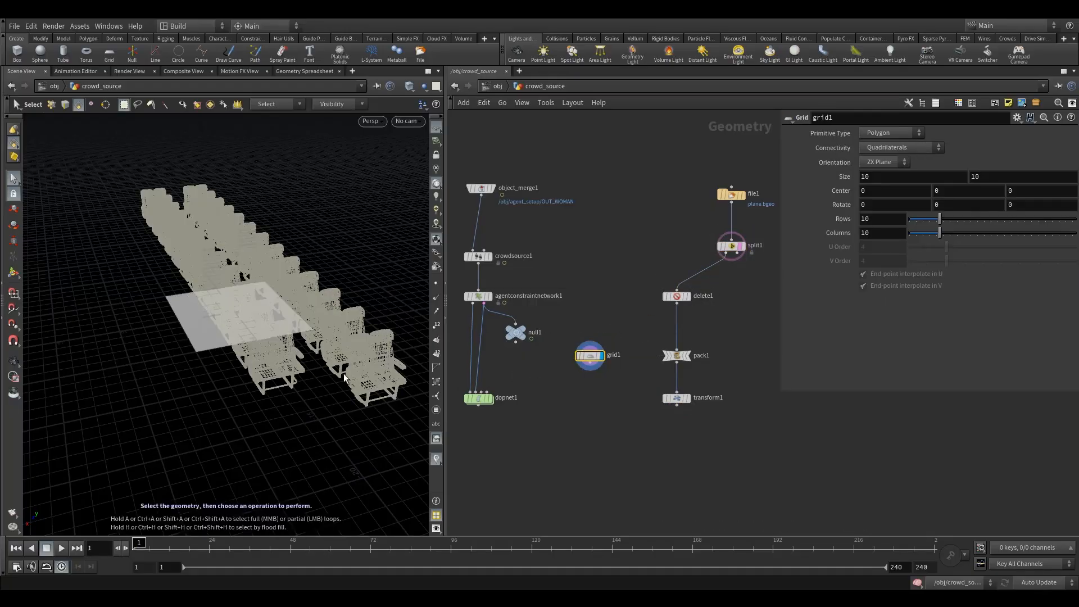
key("Escape")
left_click_drag(211, 320, 221, 375)
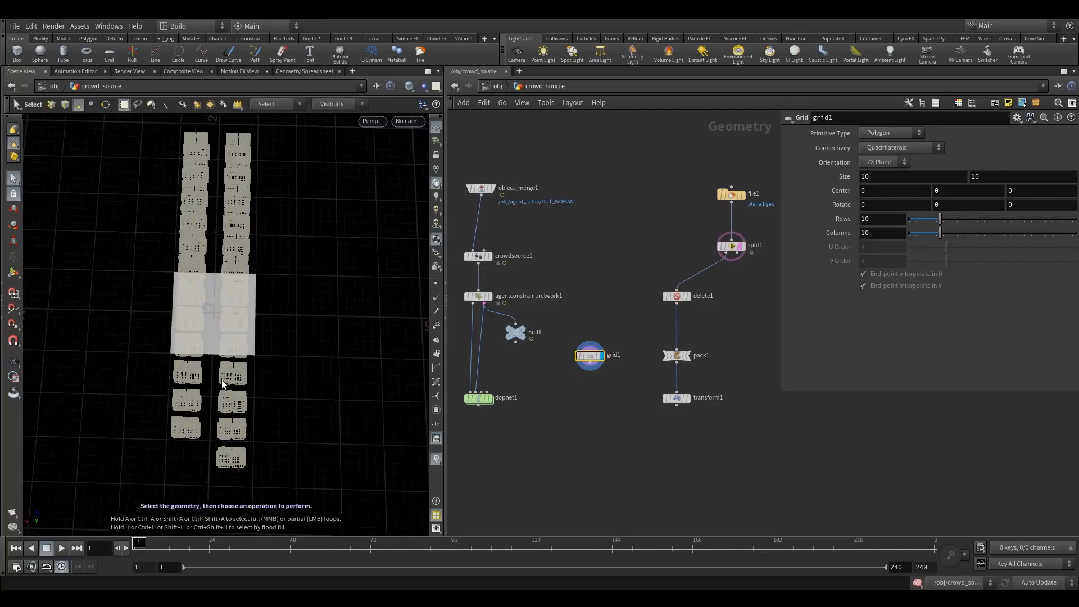
Step: In the top view, stretch the grid lengthwise over the seat rows to about 36 units, keeping its width
key("space+2")
key("s")
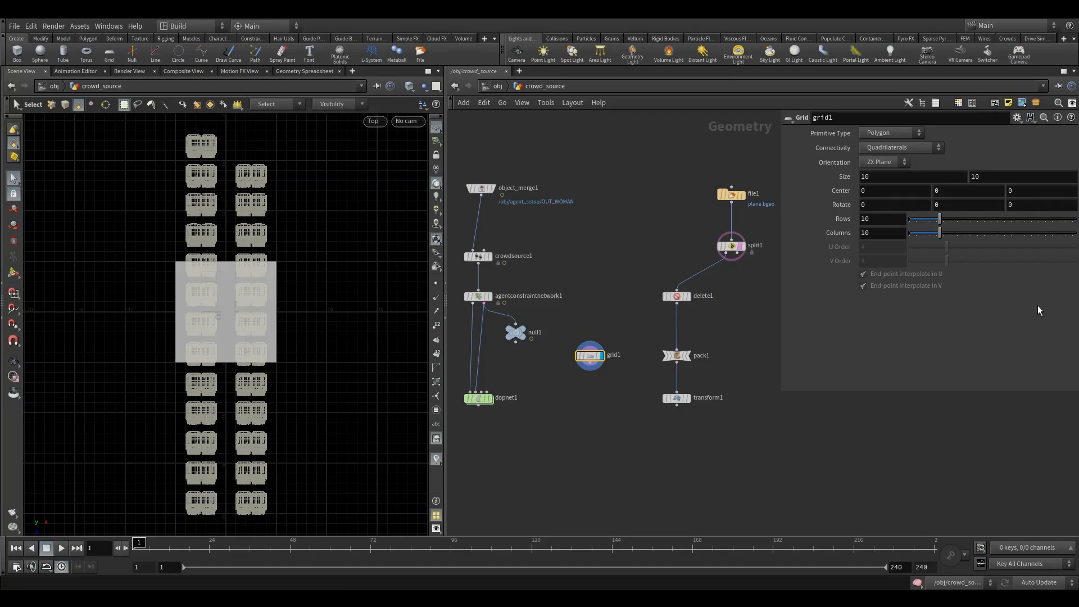
left_click(14, 274)
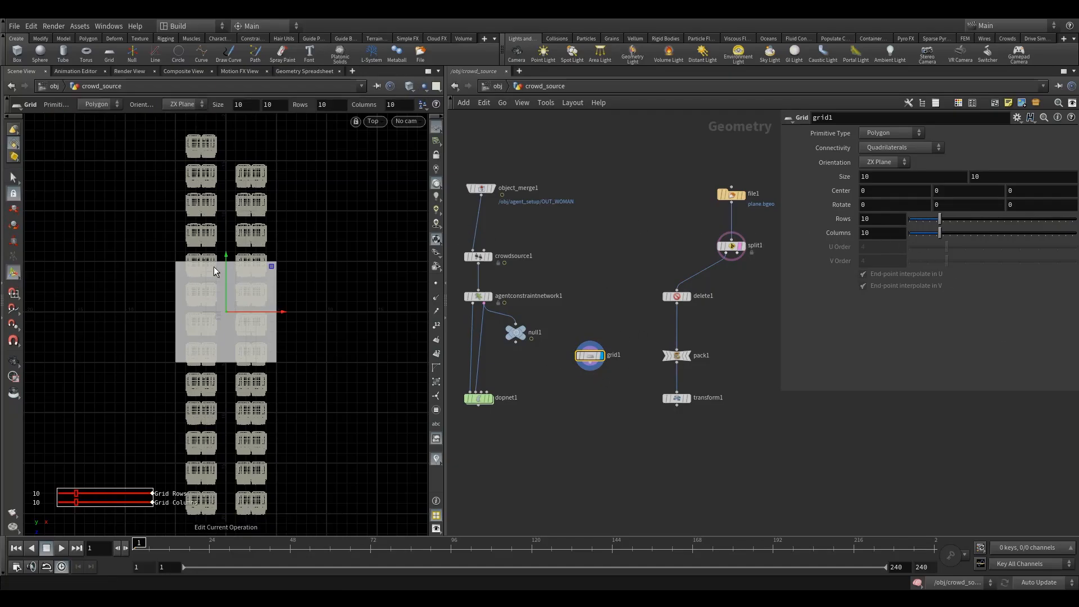
left_click_drag(220, 261, 242, 144)
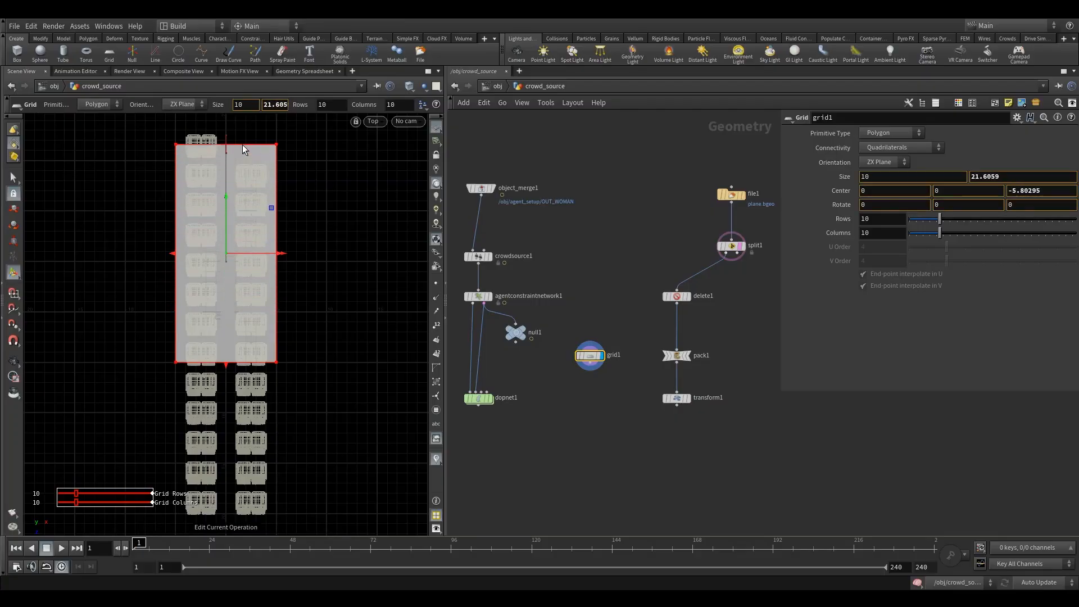
middle_click_drag(223, 322, 227, 280, "alt")
left_click_drag(233, 323, 234, 470)
middle_click_drag(221, 197, 254, 206, "alt")
right_click_drag(254, 206, 214, 241, "alt")
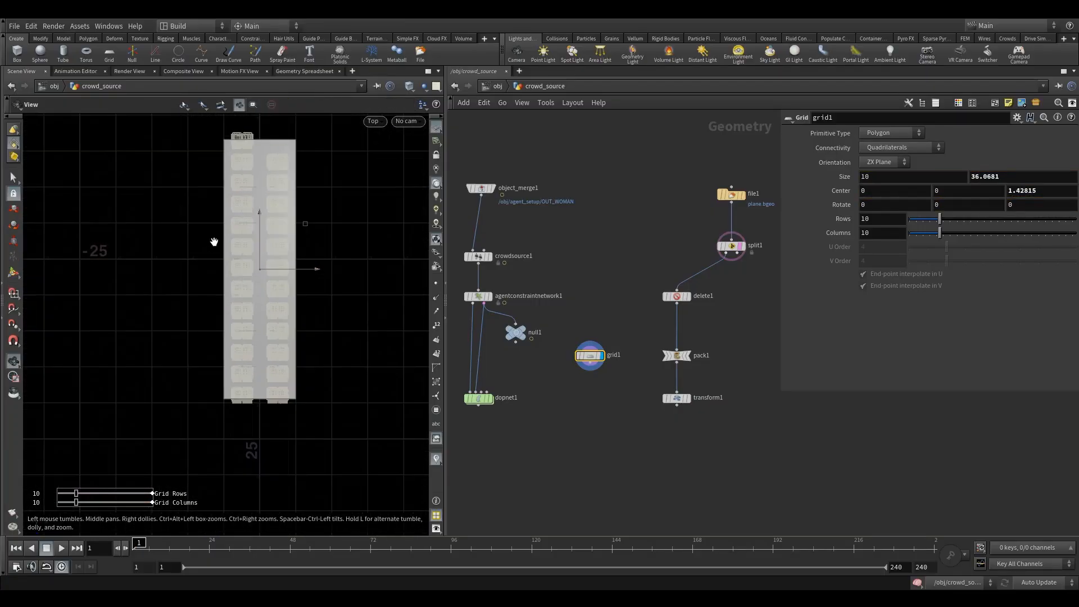
key("Return")
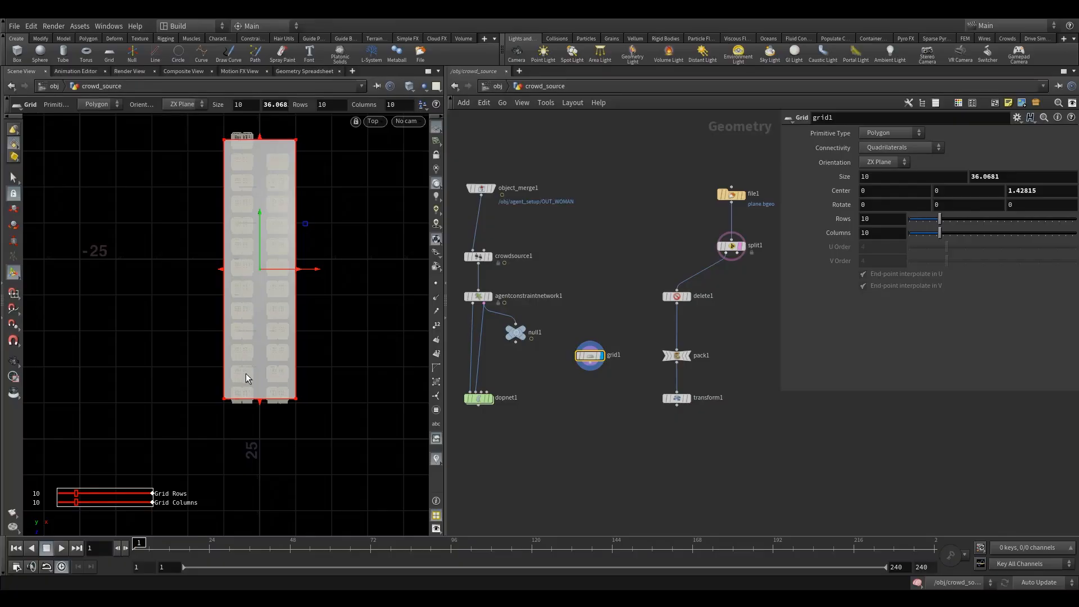
Step: Set the grid to 13 rows and 2 columns and switch the viewport shading to wireframe
left_click(887, 220)
type("13")
left_click(879, 233)
type("2")
left_click(409, 87)
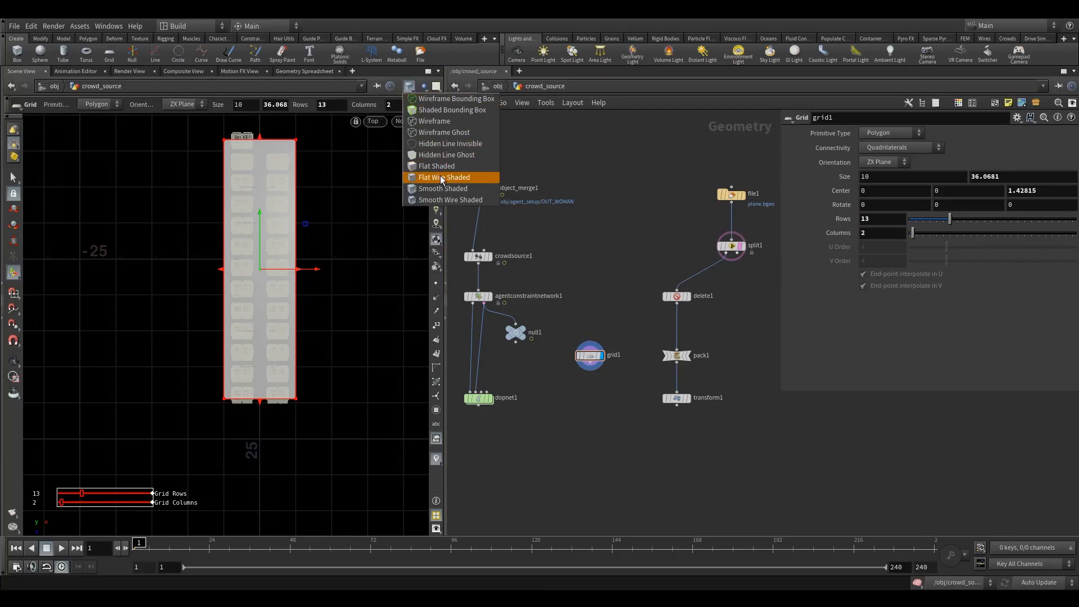
left_click(430, 120)
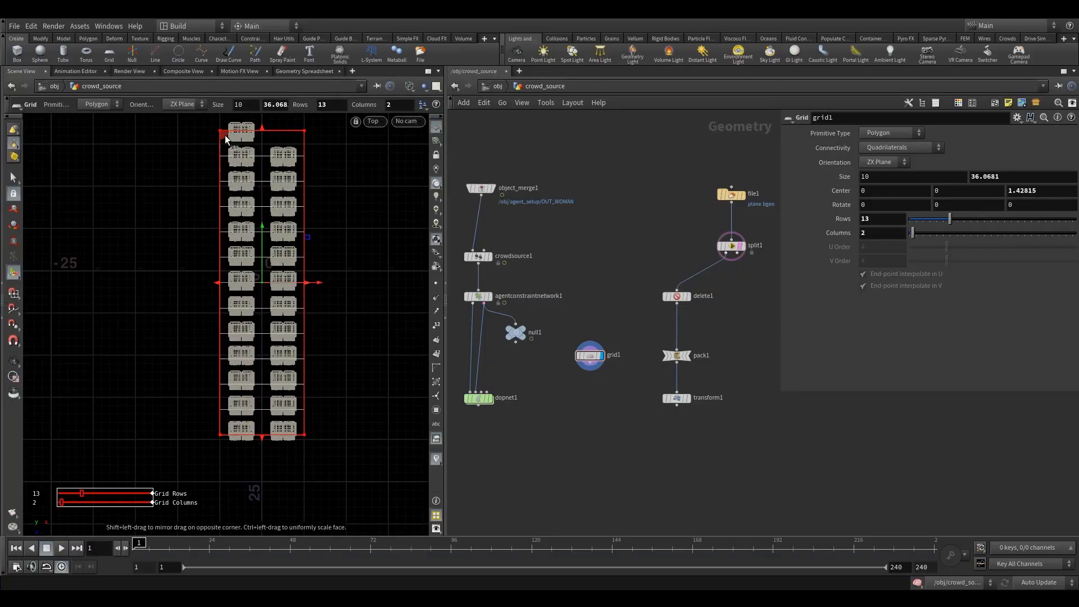
Step: Resize the grid to about 4.93 by 35.88 so its edges run through the centres of the seat columns
left_click_drag(221, 291, 240, 288)
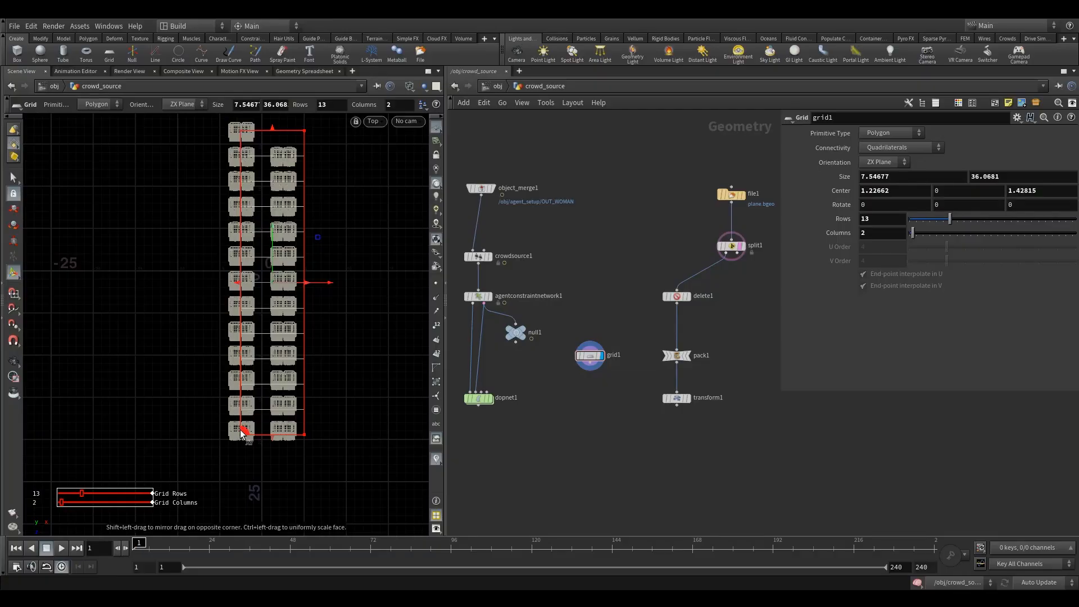
left_click_drag(270, 437, 271, 433)
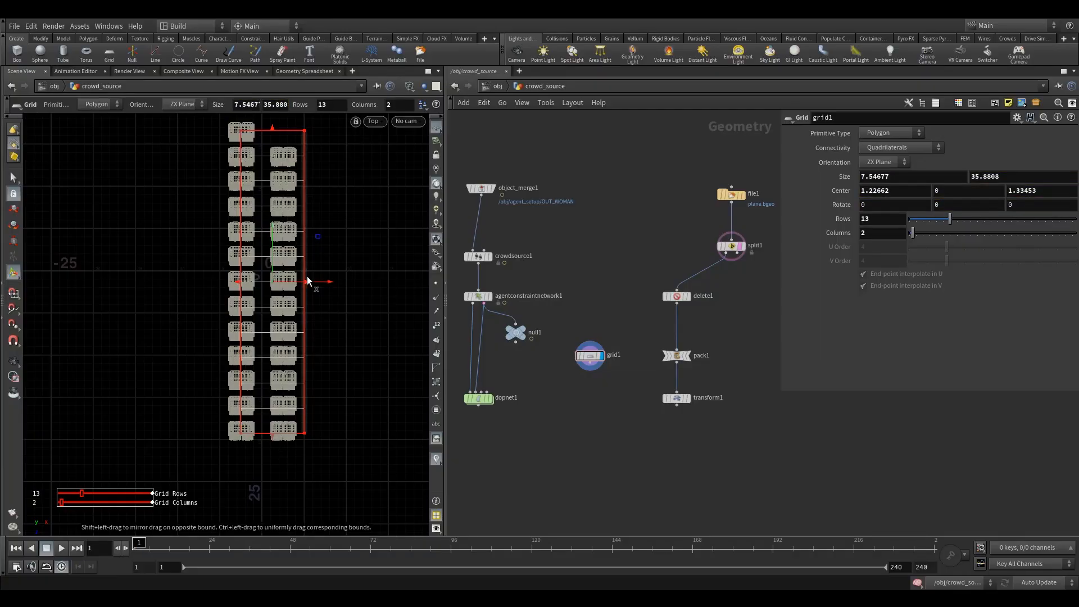
left_click_drag(304, 284, 282, 281)
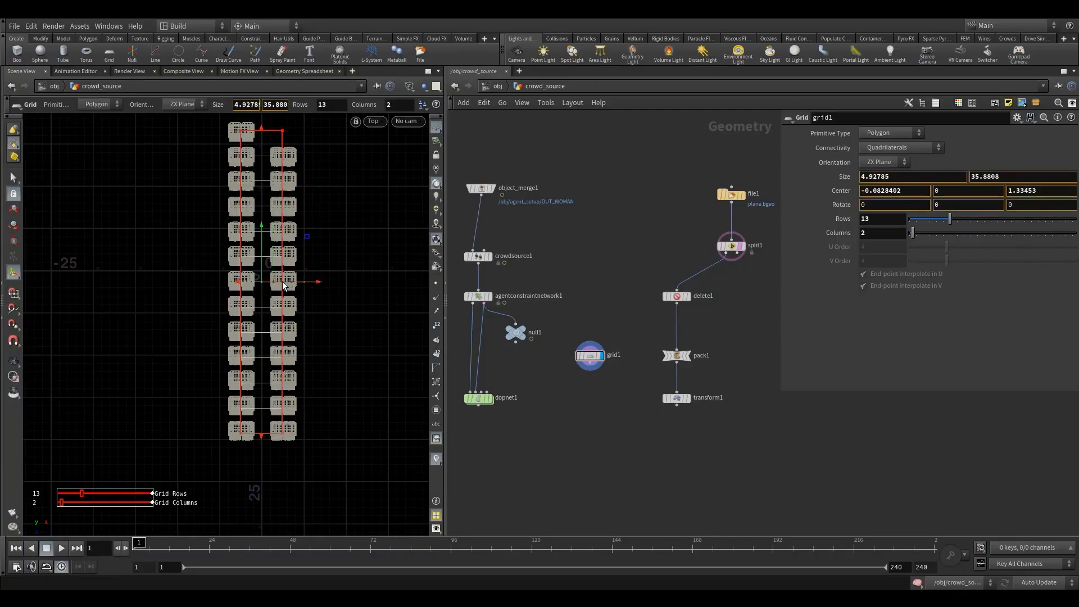
left_click(588, 356)
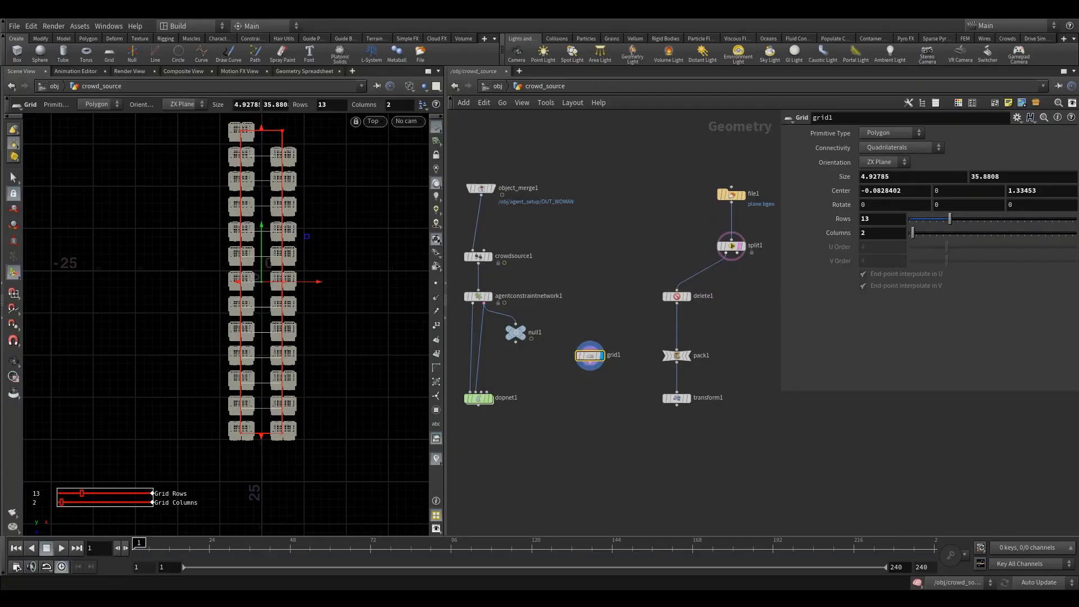
Step: Set the grid's size to 4.96799 by 35.496 and its X center to 0
left_click_drag(873, 176, 977, 186)
type("6799")
key("Tab")
type("3")
key("Tab")
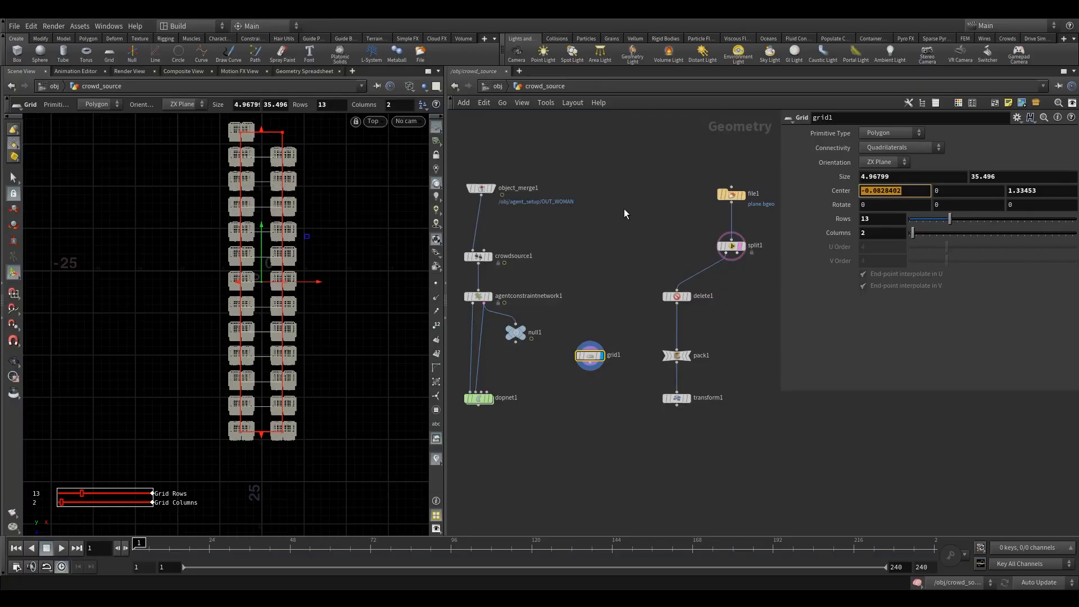
type("0")
key("Return")
Step: Return to the perspective view and set the grid's Y center to 4.24813 to raise it to seat height
key("Escape")
key("space+1")
left_click_drag(262, 306, 277, 225, "alt")
left_click_drag(955, 190, 669, 207)
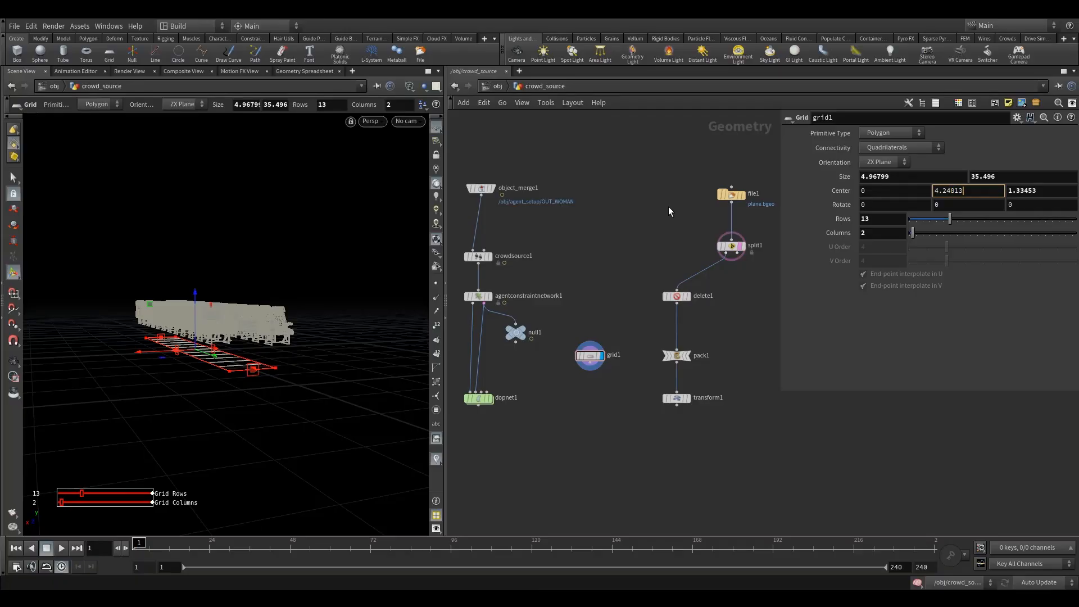
key("Return")
Step: Set the grid's Z center to 1.23382 and check its alignment with the seat rows
left_click_drag(248, 345, 263, 340, "alt")
left_click_drag(1046, 194, 1015, 192)
type("23382")
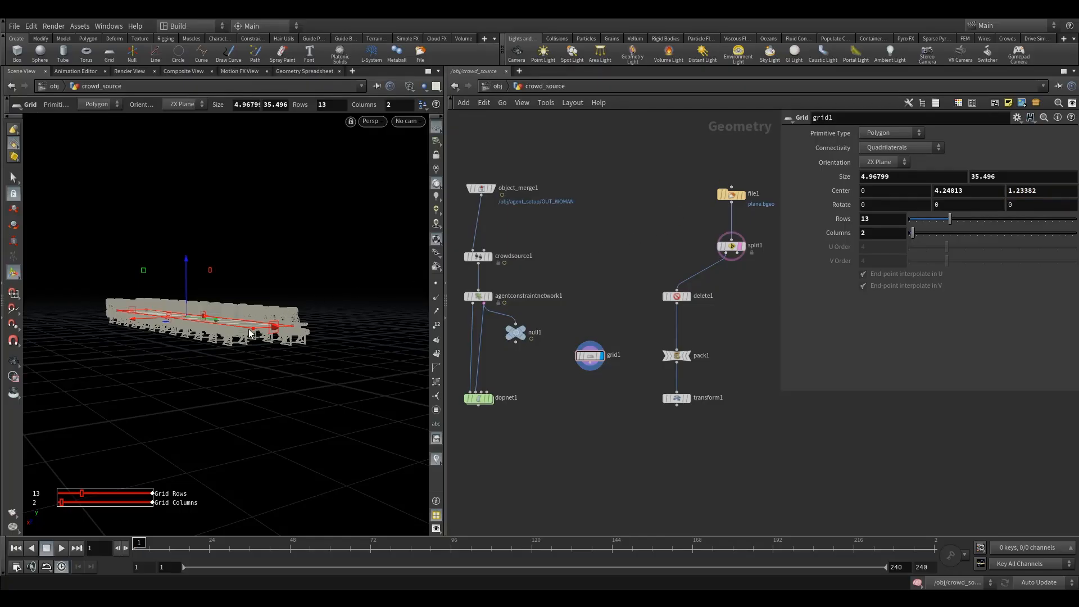
left_click_drag(271, 288, 243, 333, "alt")
middle_click_drag(636, 388, 614, 336)
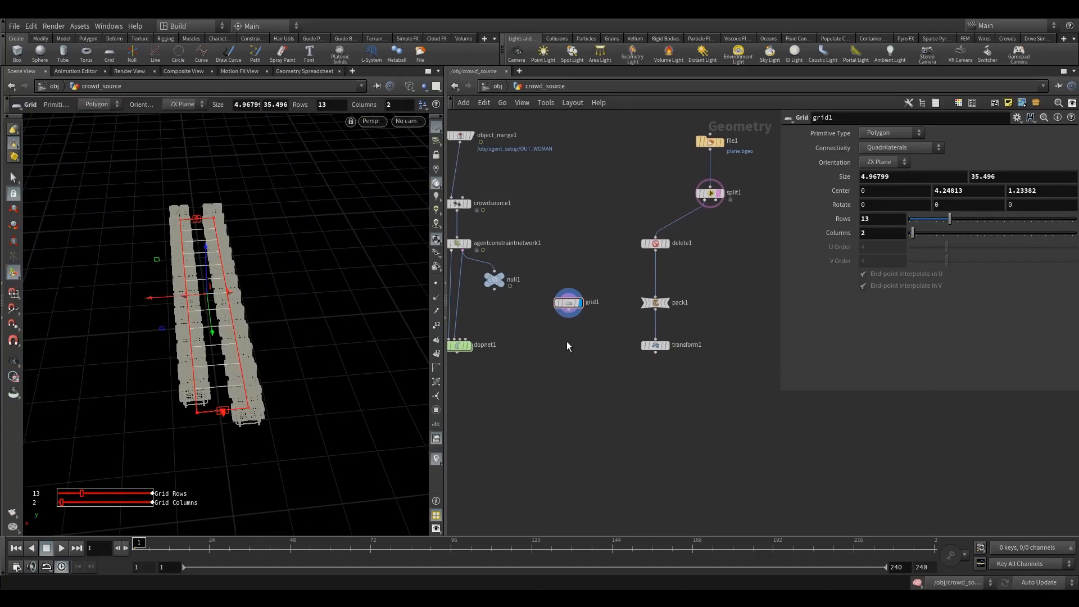
Step: Display the grid's point numbers to identify the corner point at the front that has no seat pair
left_click_drag(254, 364, 190, 418, "alt")
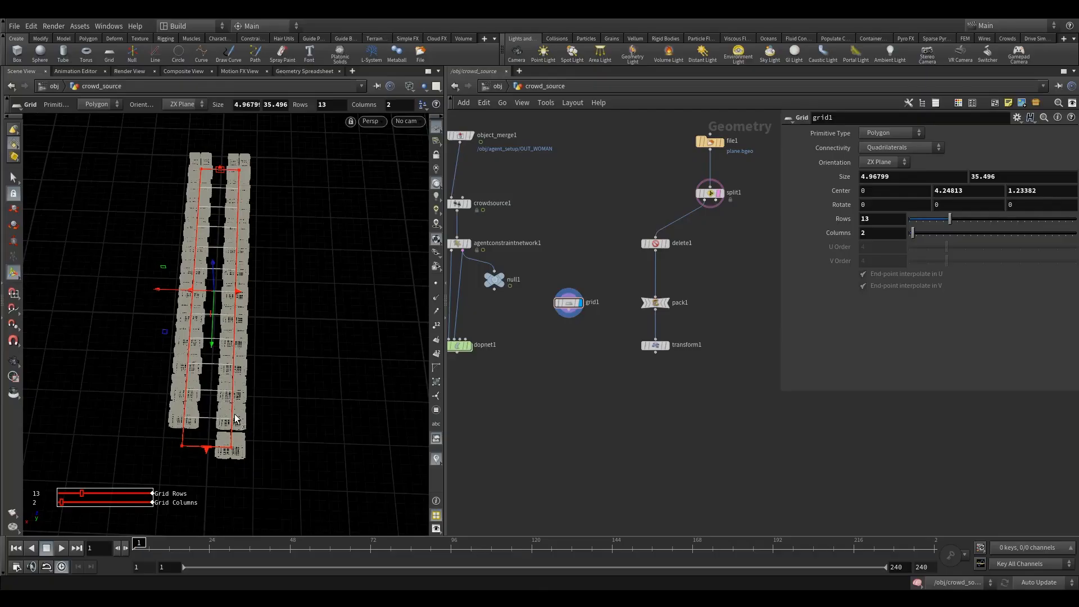
middle_click_drag(193, 419, 233, 340, "alt")
scroll(233, 340, "up", 4)
left_click_drag(235, 340, 273, 321, "alt")
left_click(436, 326)
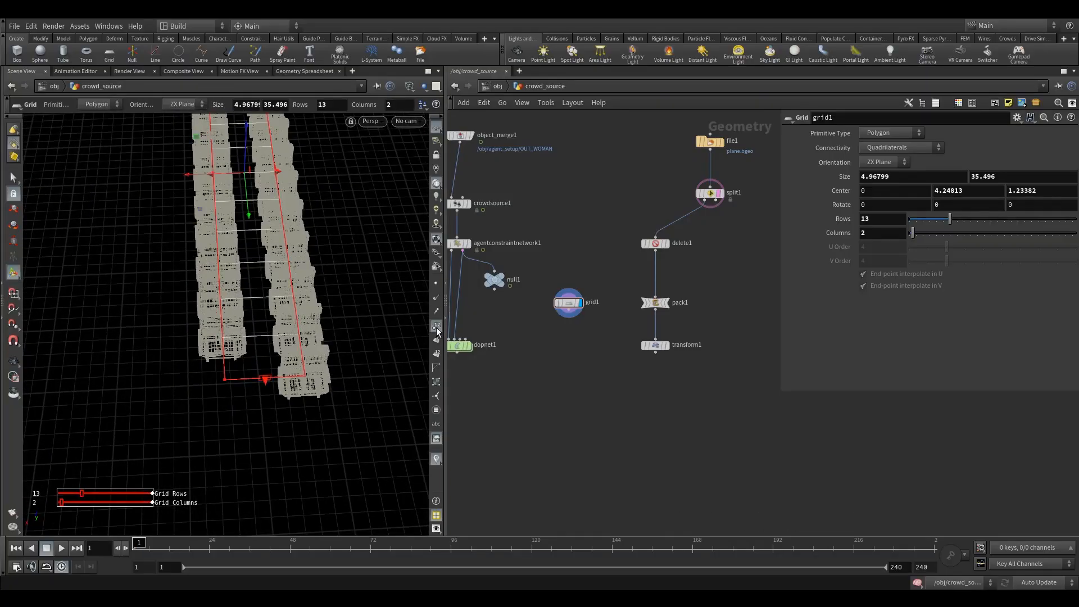
left_click_drag(244, 376, 265, 378, "alt")
Step: Add a Delete node below the grid and use it to remove point 1, with the entity set to Points
key("Tab")
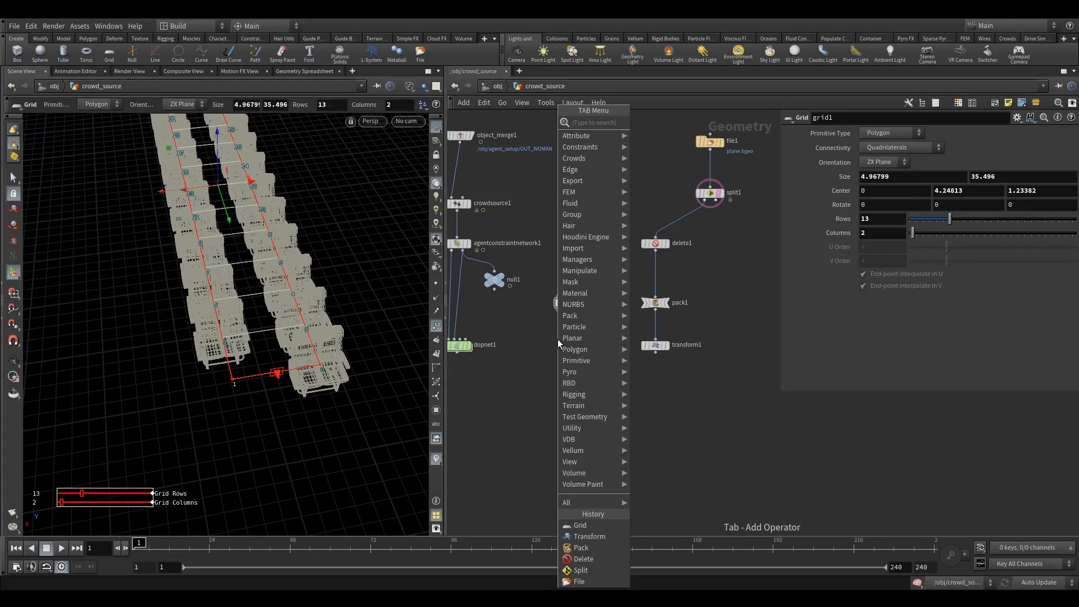
type("de")
left_click(655, 145)
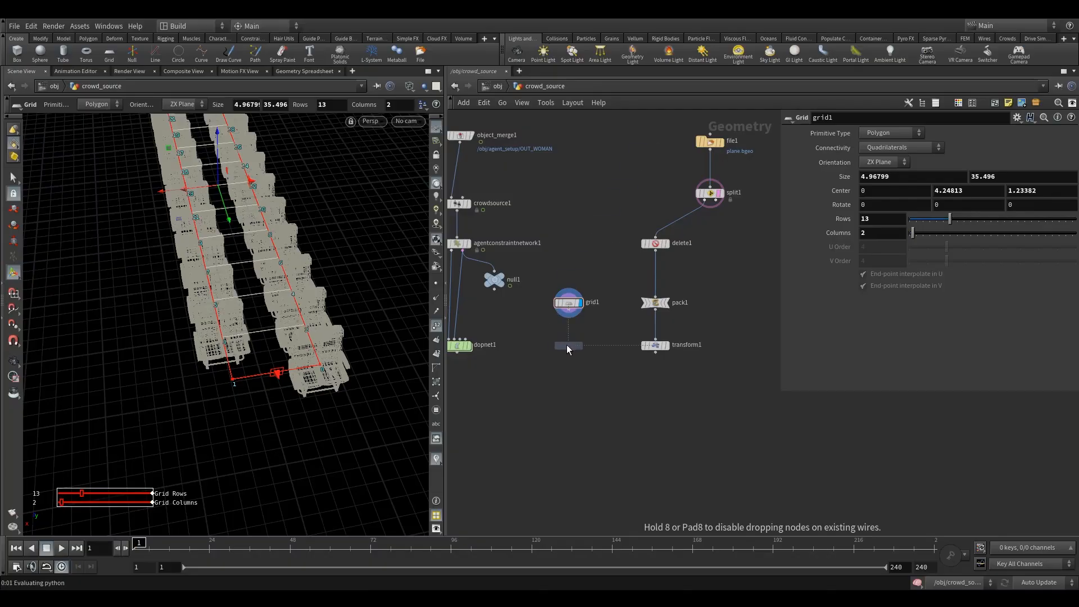
left_click(567, 345)
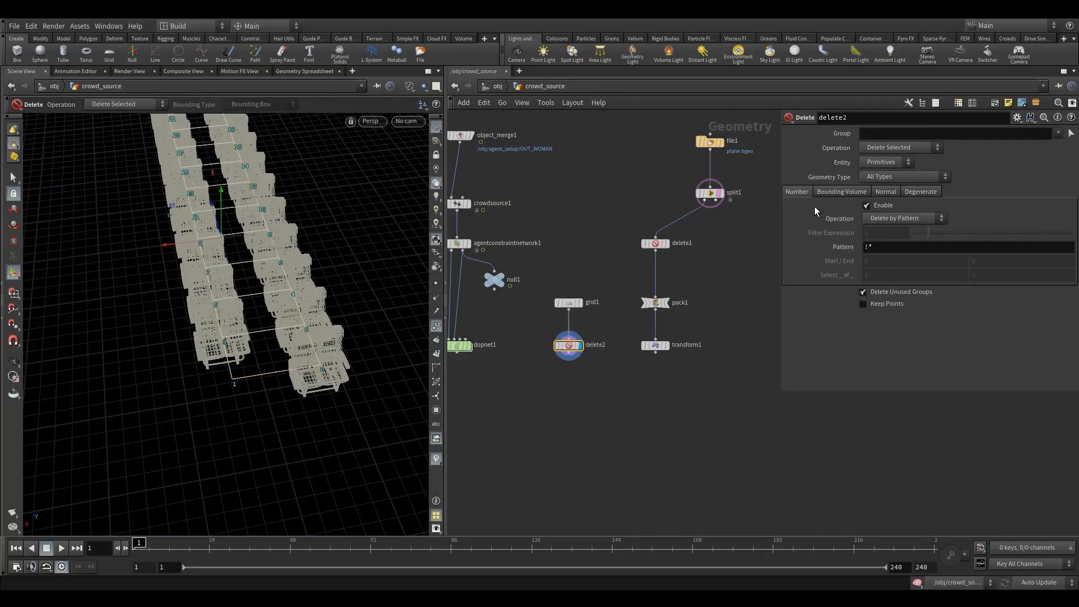
left_click(887, 161)
left_click(879, 179)
left_click(870, 134)
type("1")
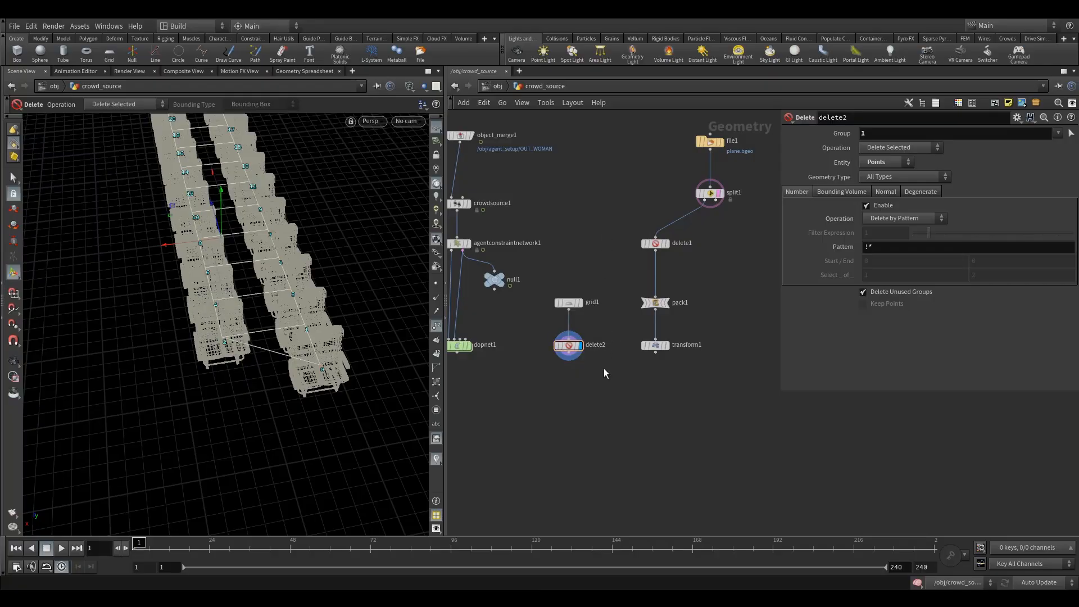
Step: Add a Copy to Points node, with the transformed seat as the geometry to copy and the reduced grid as target points
key("Tab")
type("copy")
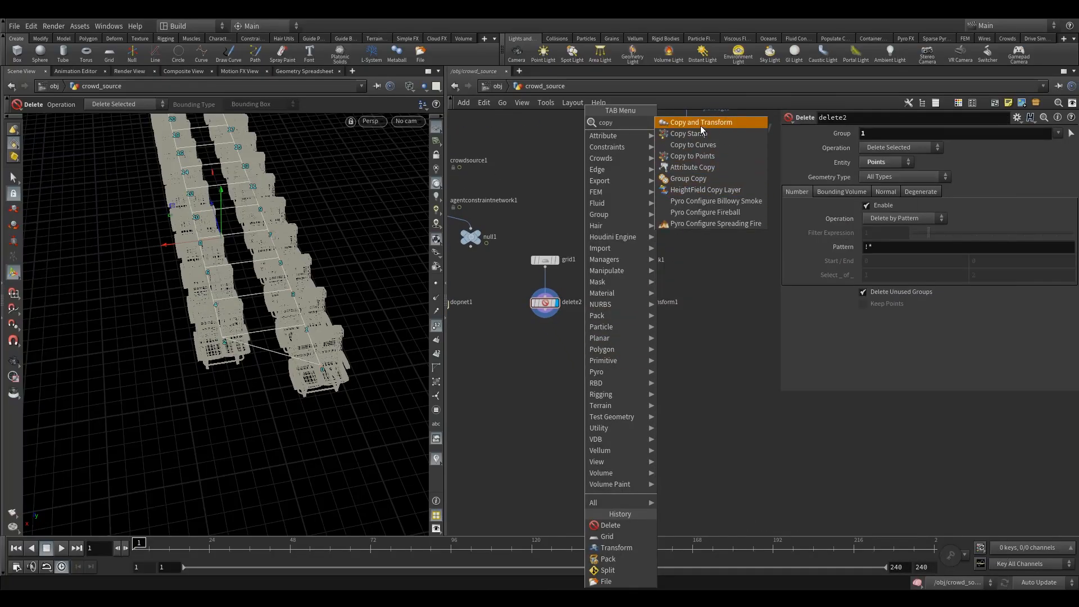
left_click(691, 156)
left_click(590, 380)
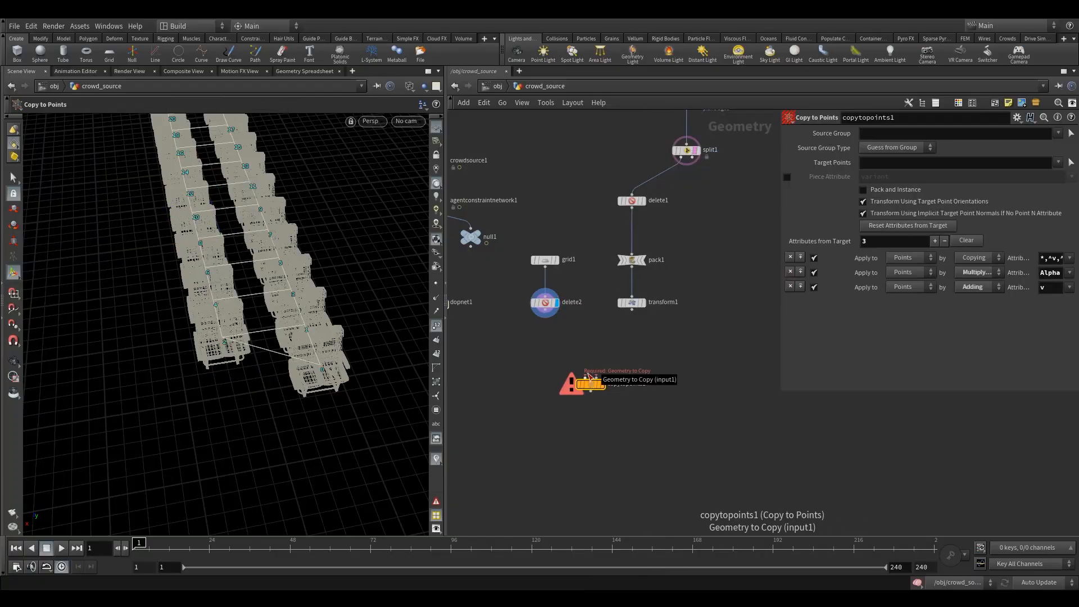
left_click_drag(590, 377, 632, 308)
left_click_drag(598, 378, 545, 317)
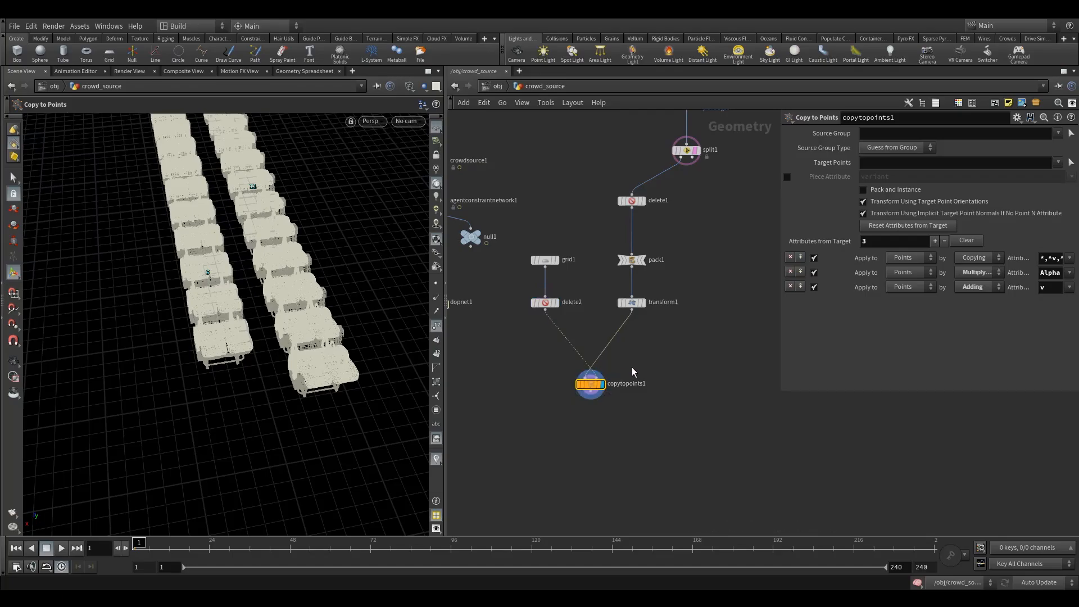
Step: Turn off the split node's template display and disable Transform Using Target Point Orientations for the seat copies
left_click_drag(298, 362, 368, 350)
left_click(695, 151)
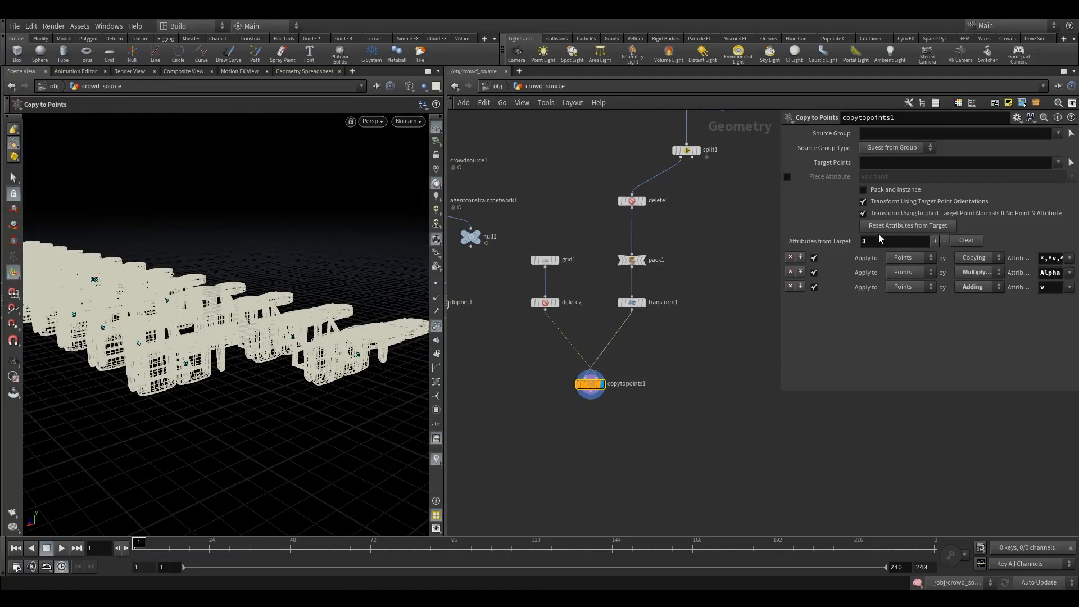
left_click(881, 201)
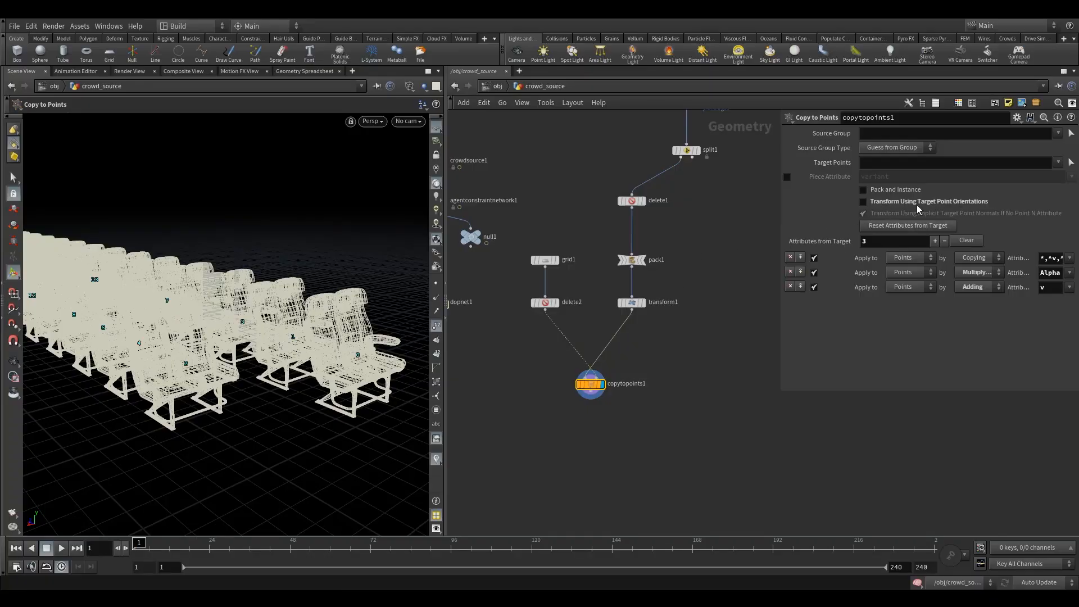
Step: Hide the point numbers and temporarily template the original seats to compare the copies with them up close
mouse_move(243, 371)
left_mouse_down("alt")
mouse_move(229, 364)
mouse_move(274, 378)
mouse_move(295, 360)
mouse_move(247, 387)
left_mouse_up("alt")
left_click(436, 326)
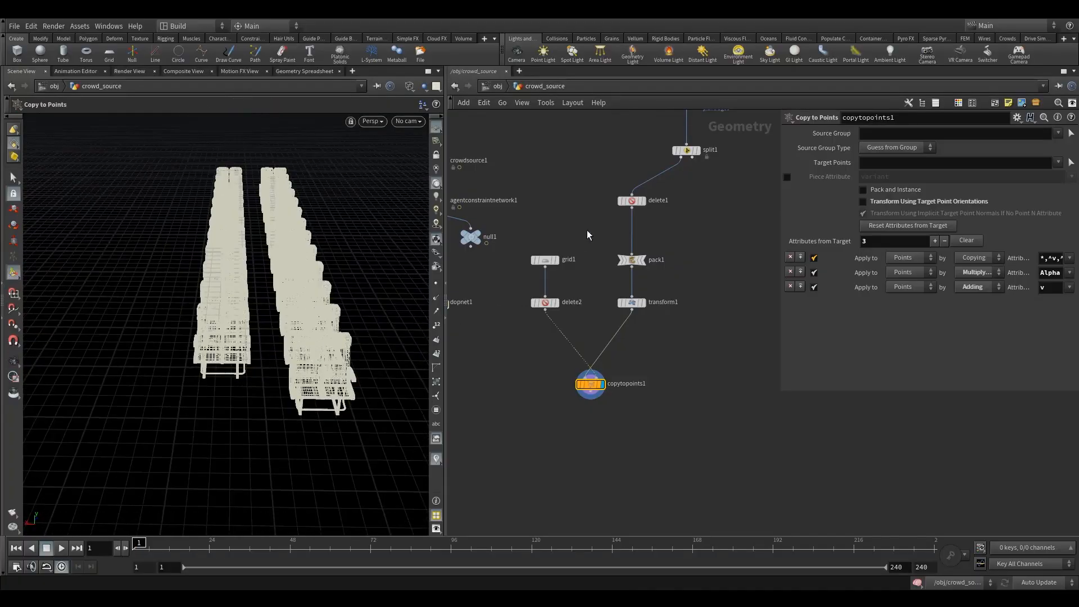
middle_click_drag(627, 184, 583, 298)
left_click(655, 280)
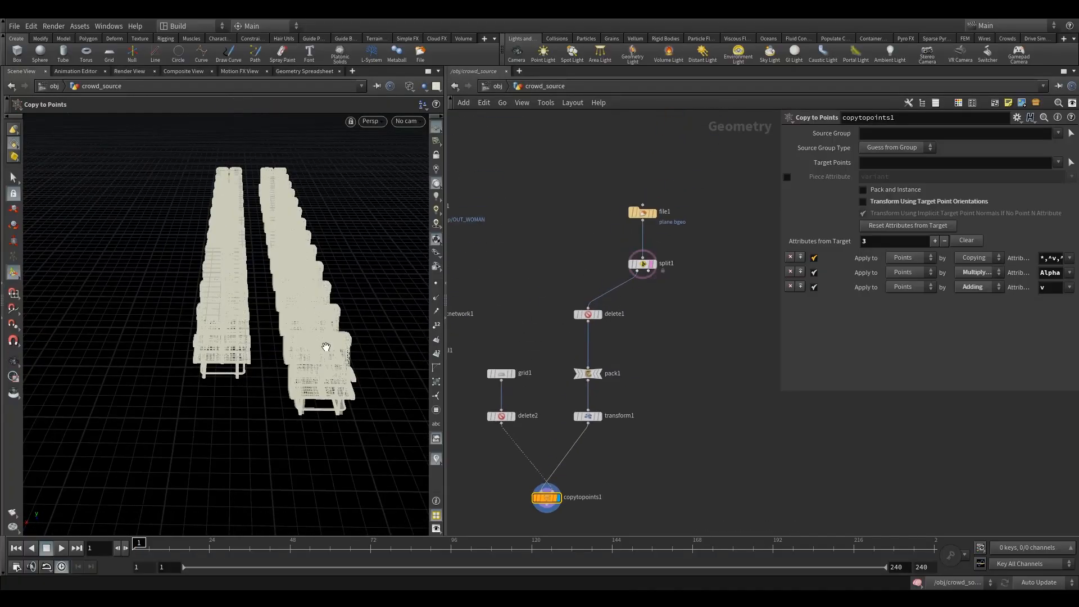
left_click_drag(325, 347, 354, 355, "alt")
right_click_drag(353, 355, 563, 311, "alt")
left_click_drag(281, 337, 296, 378, "alt")
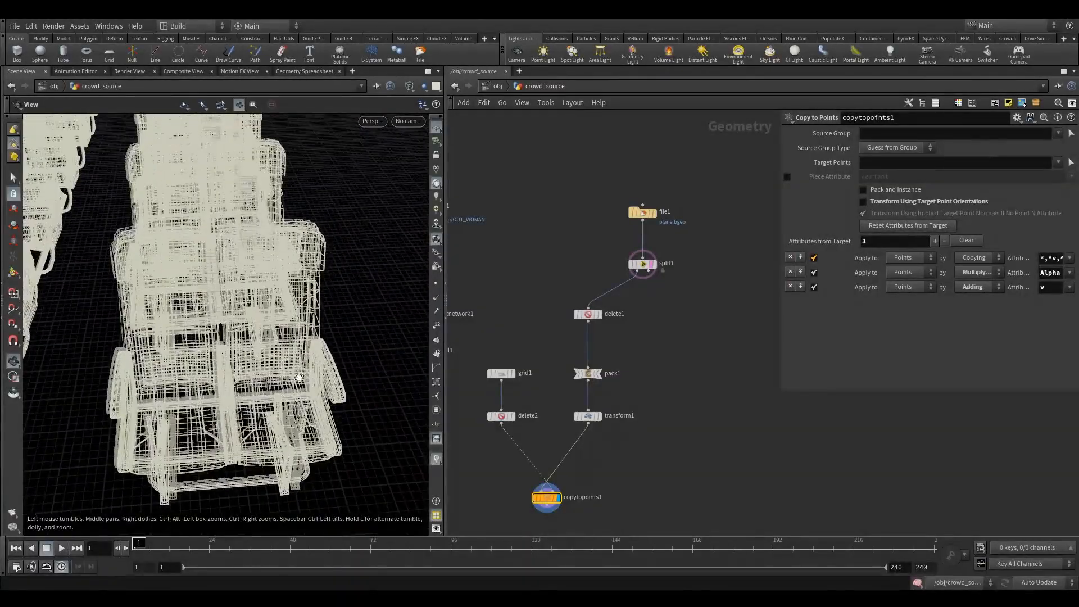
left_click(656, 280)
Step: View the remaining grid points through the grid's Delete node and return the display to the copied seats
scroll(701, 310, "down", 8)
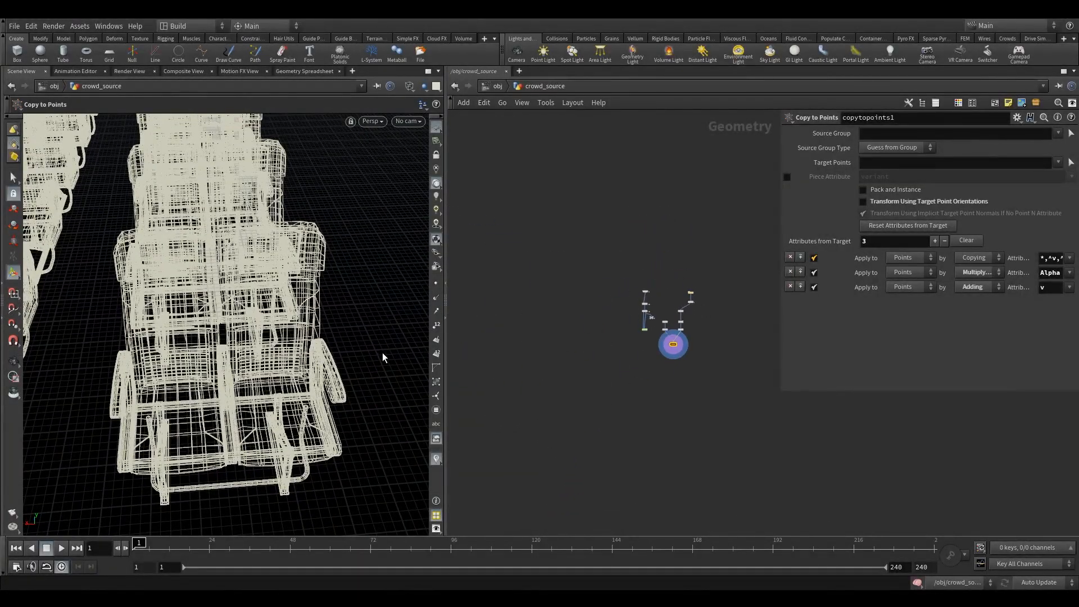
middle_click_drag(220, 330, 259, 319, "alt")
right_click_drag(259, 318, 202, 340, "alt")
left_click_drag(202, 339, 227, 331, "alt")
middle_click_drag(700, 326, 639, 335)
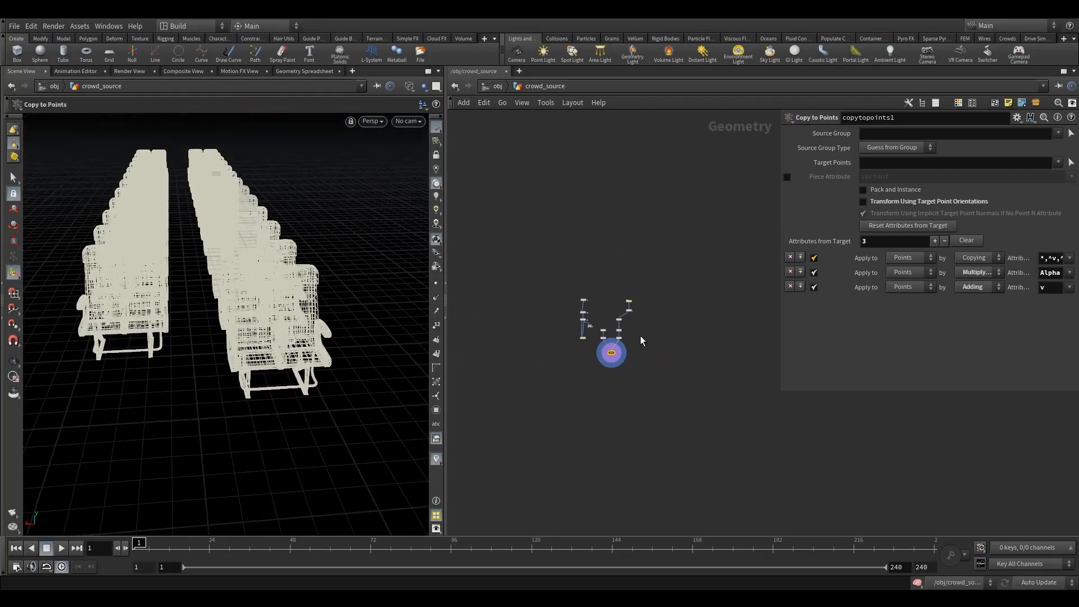
scroll(638, 336, "up", 5)
scroll(581, 355, "up", 5)
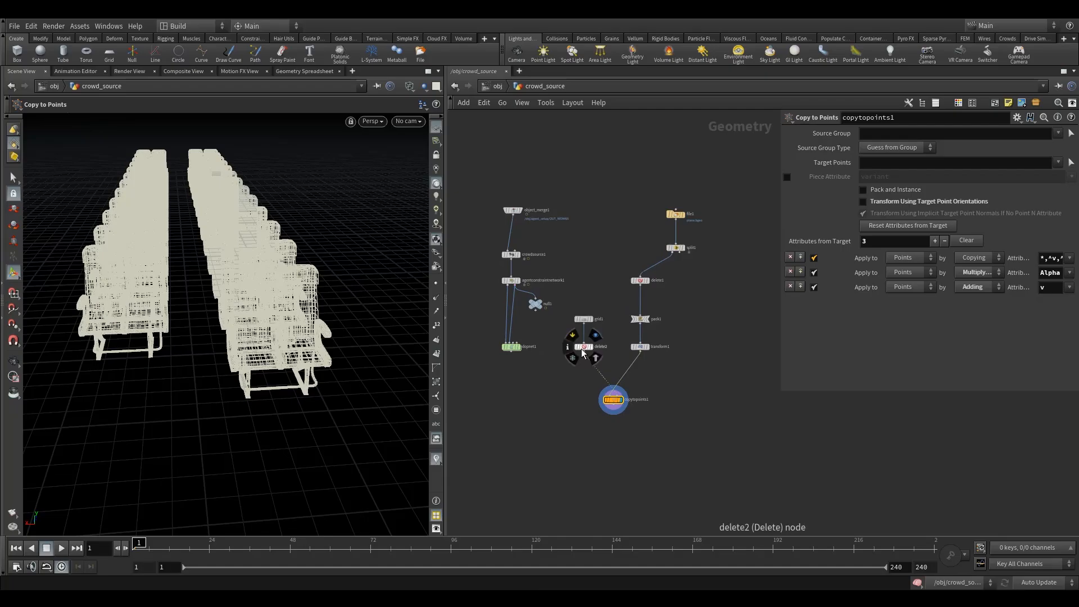
left_click(595, 342)
left_click(582, 349)
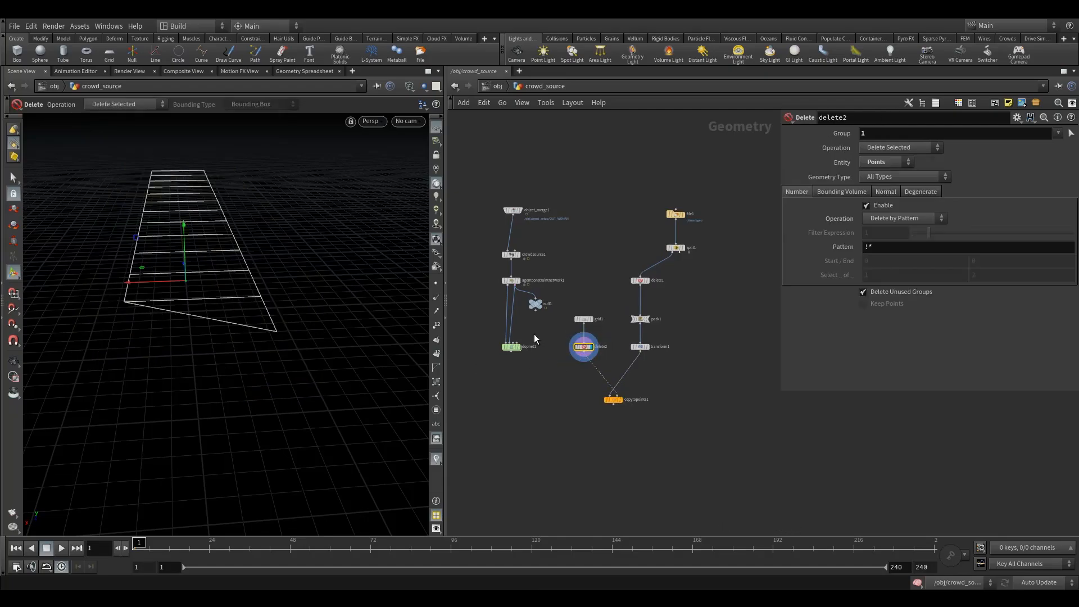
left_click(620, 400)
left_click(612, 399)
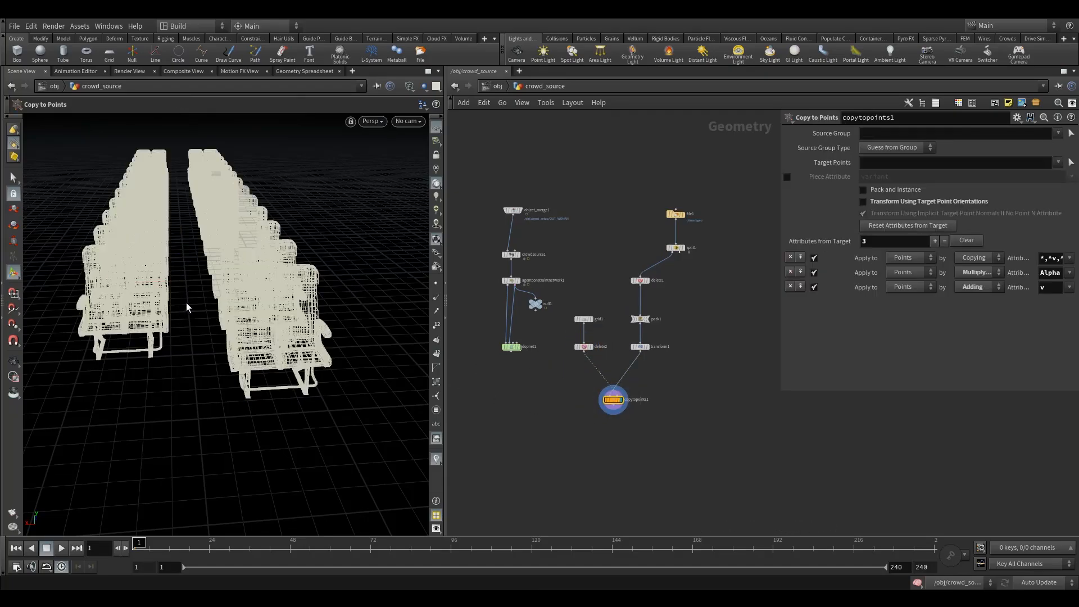
Step: Lower the DOP Network node and move the whole crowd source chain below and to the left of the seat nodes
left_click_drag(236, 335, 229, 344)
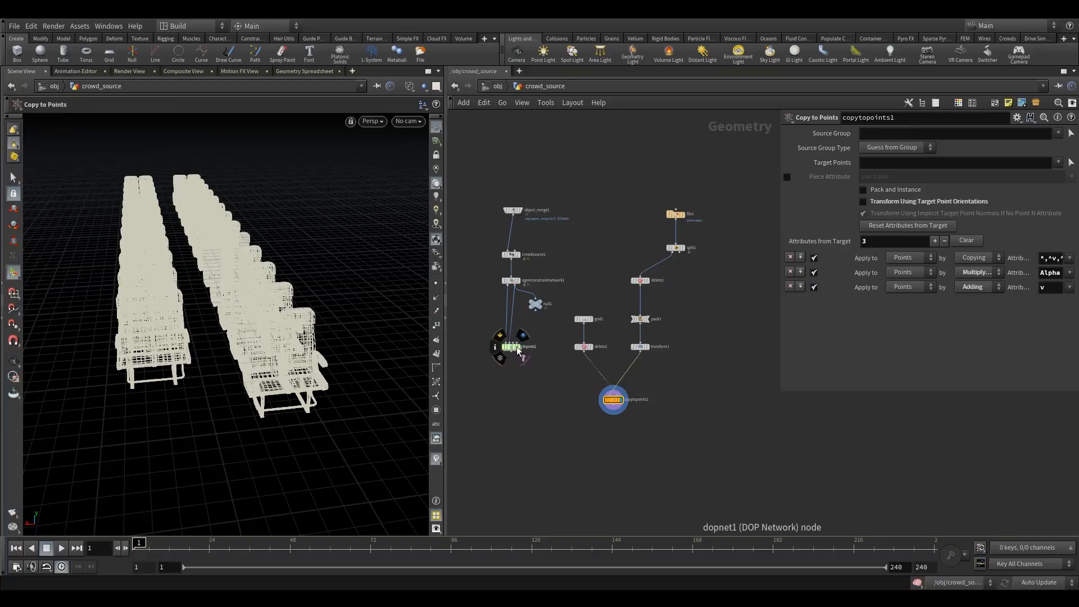
left_click_drag(513, 347, 512, 375)
left_click_drag(484, 179, 555, 415)
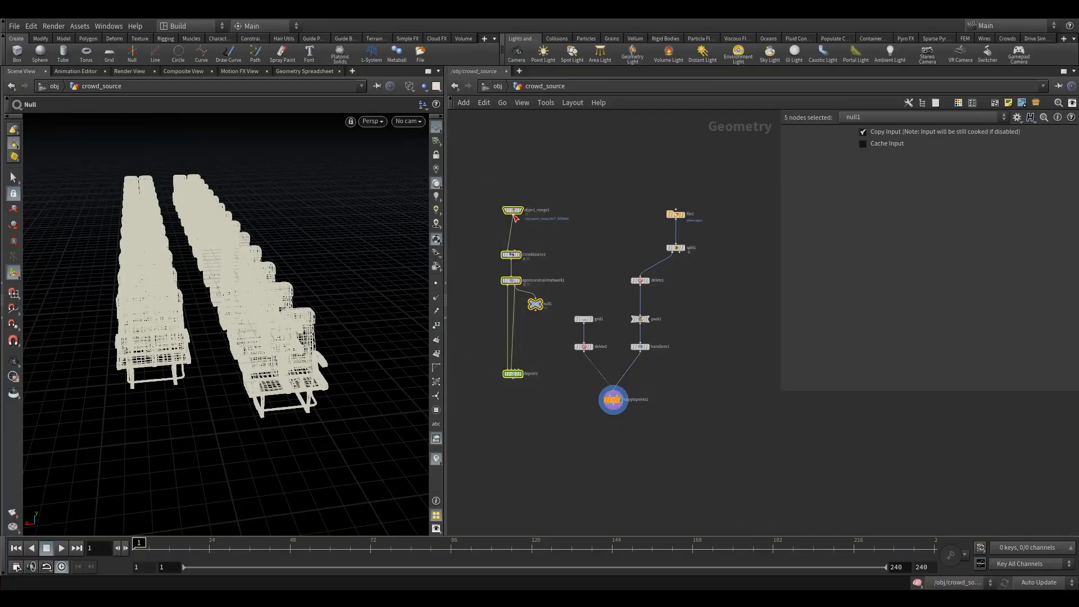
left_click_drag(513, 212, 495, 402)
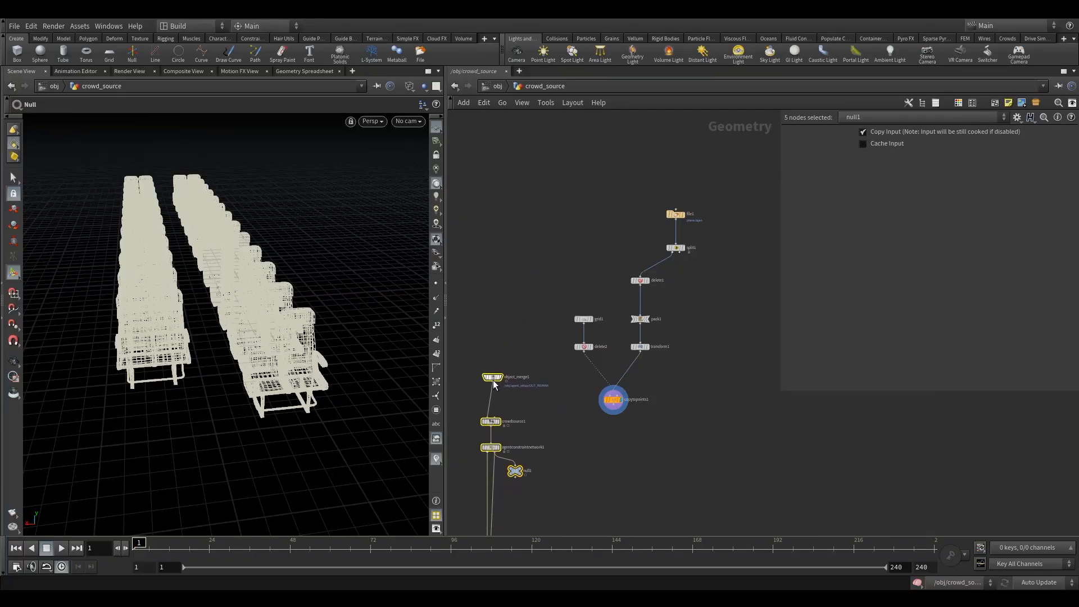
left_click(568, 423)
middle_click_drag(569, 420, 652, 352)
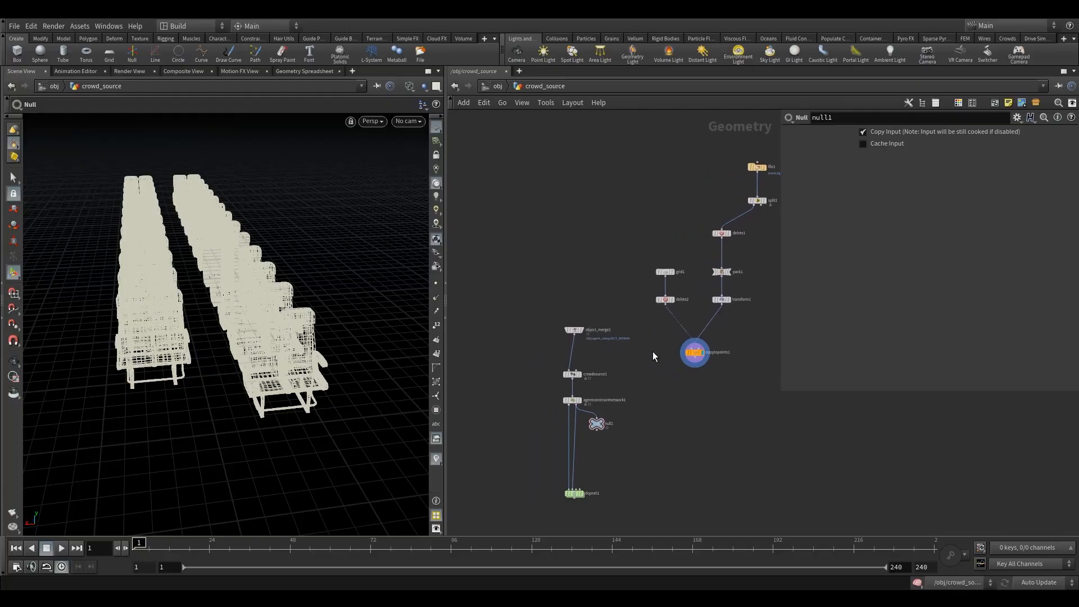
Step: Move the five crowd chain nodes farther left of the seat network and select the Copy to Points node
left_click_drag(206, 355, 156, 343, "alt")
middle_click_drag(663, 367, 611, 360)
left_click_drag(592, 259, 635, 312)
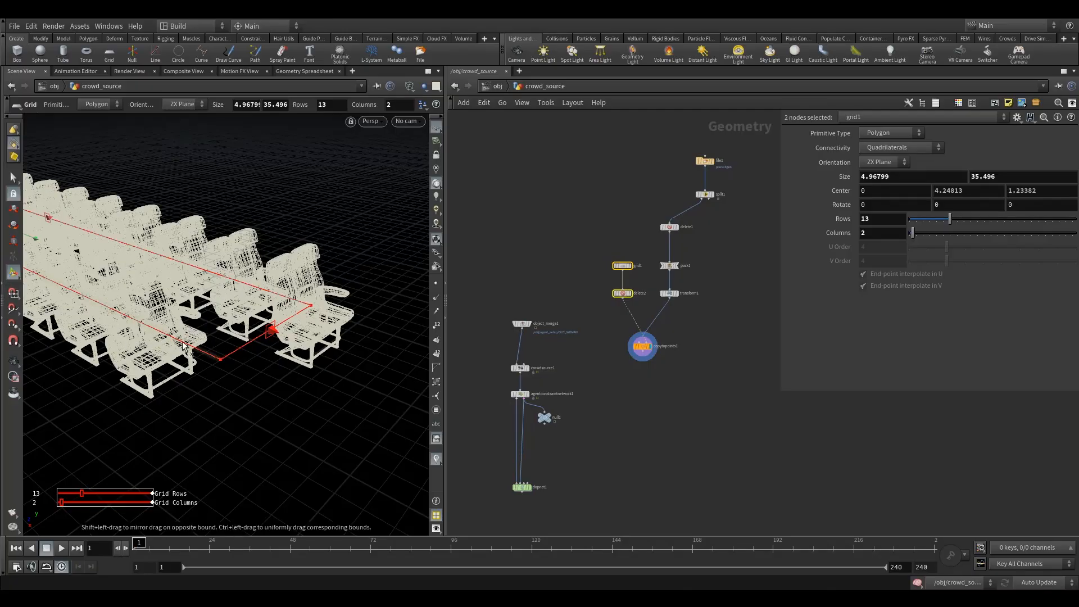
middle_click_drag(493, 288, 543, 279)
left_click_drag(543, 279, 603, 484)
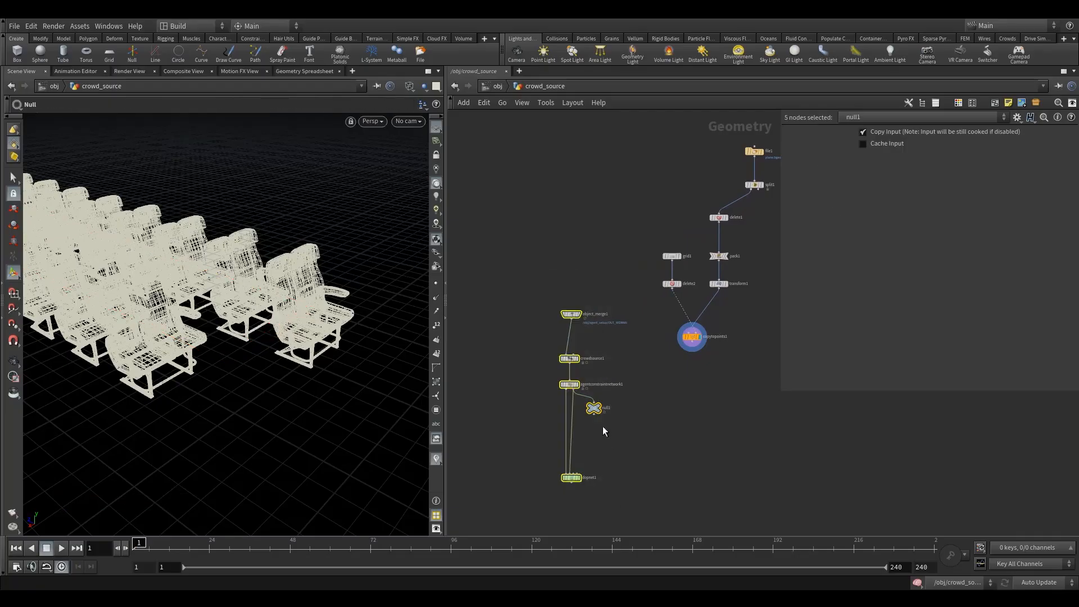
left_click_drag(576, 325, 523, 336)
left_click(689, 339)
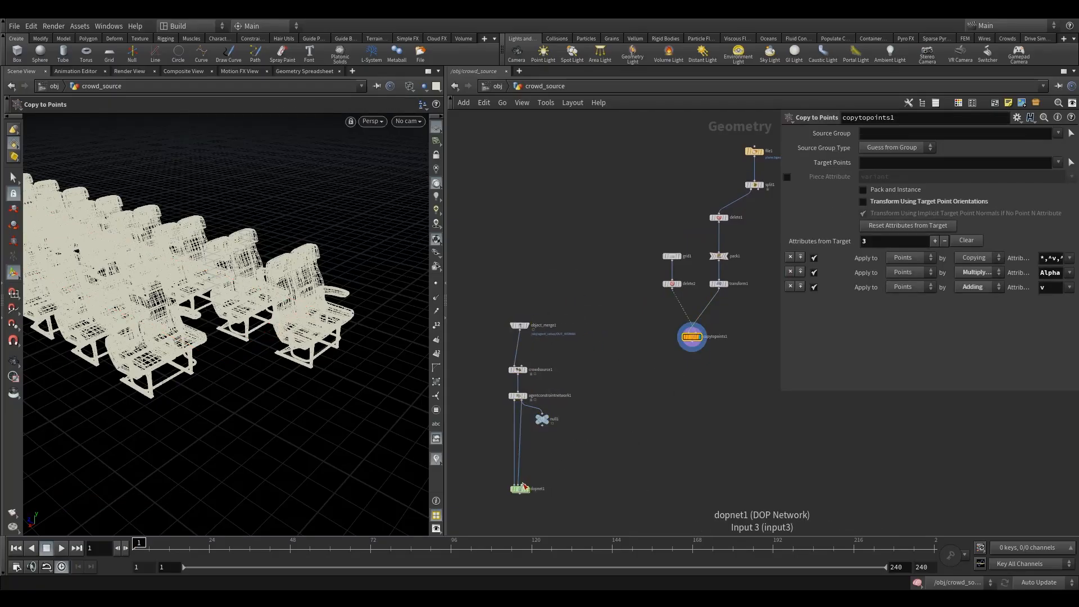
middle_click_drag(635, 332, 640, 336)
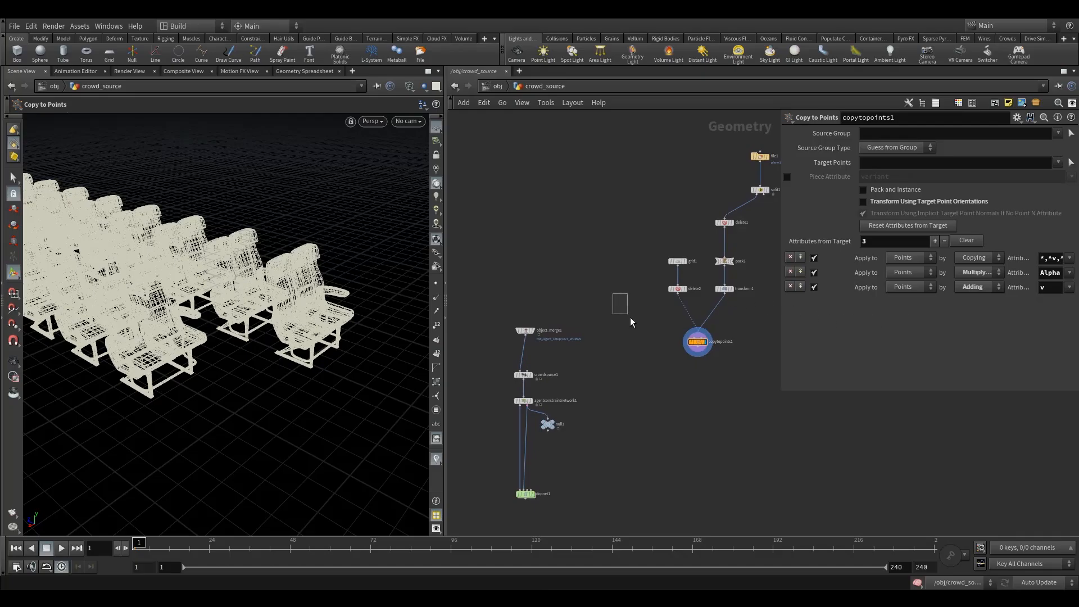
Step: Add a Line node beside the grid nodes, display it and briefly template the copied seats for comparison
key("Tab")
type("li")
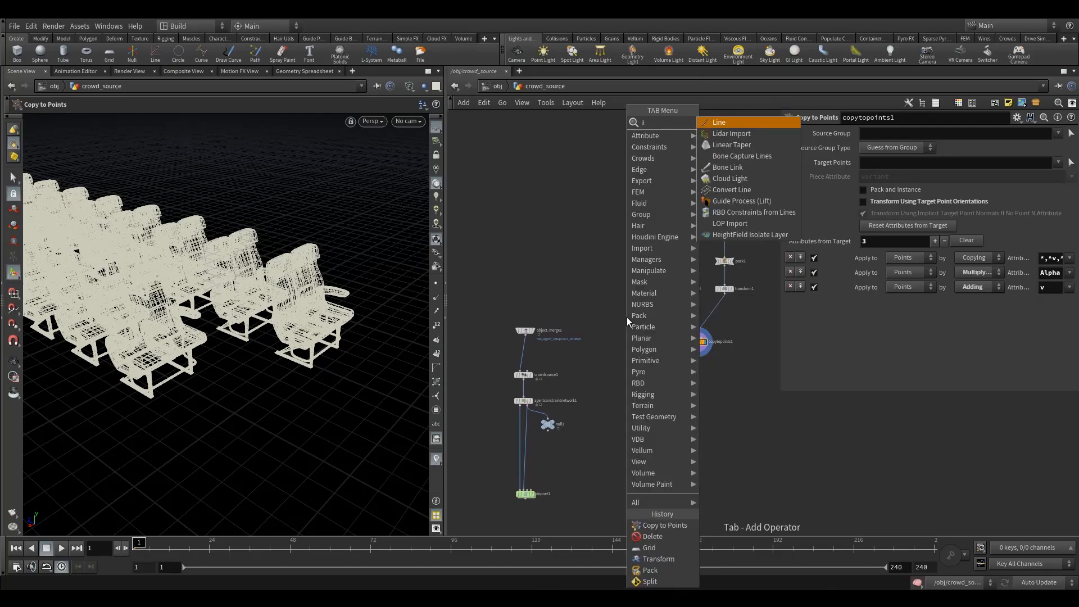
left_click(722, 122)
left_click(614, 290)
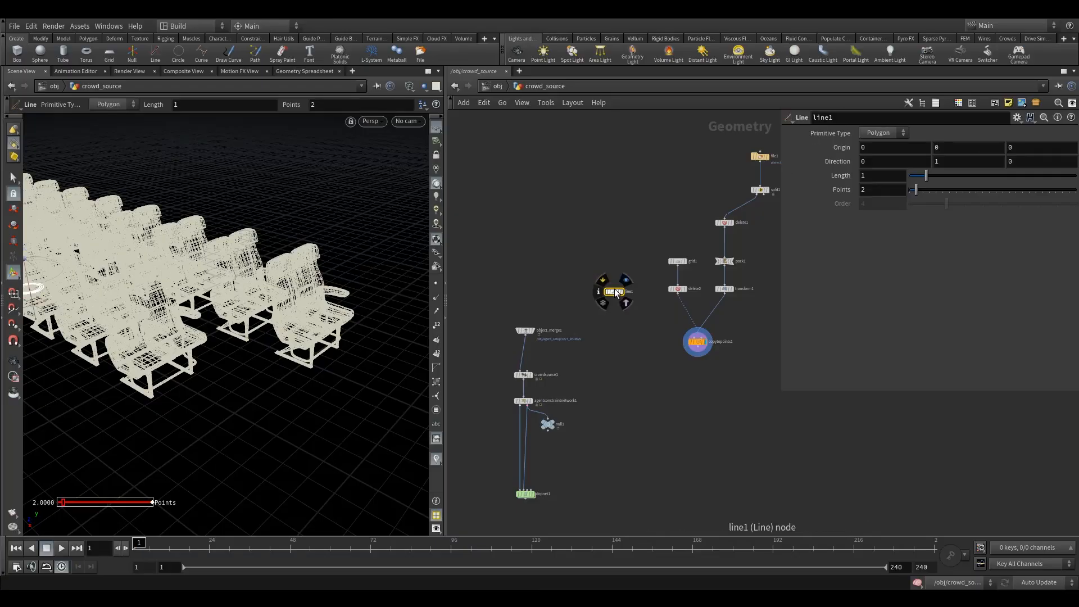
left_click(621, 289)
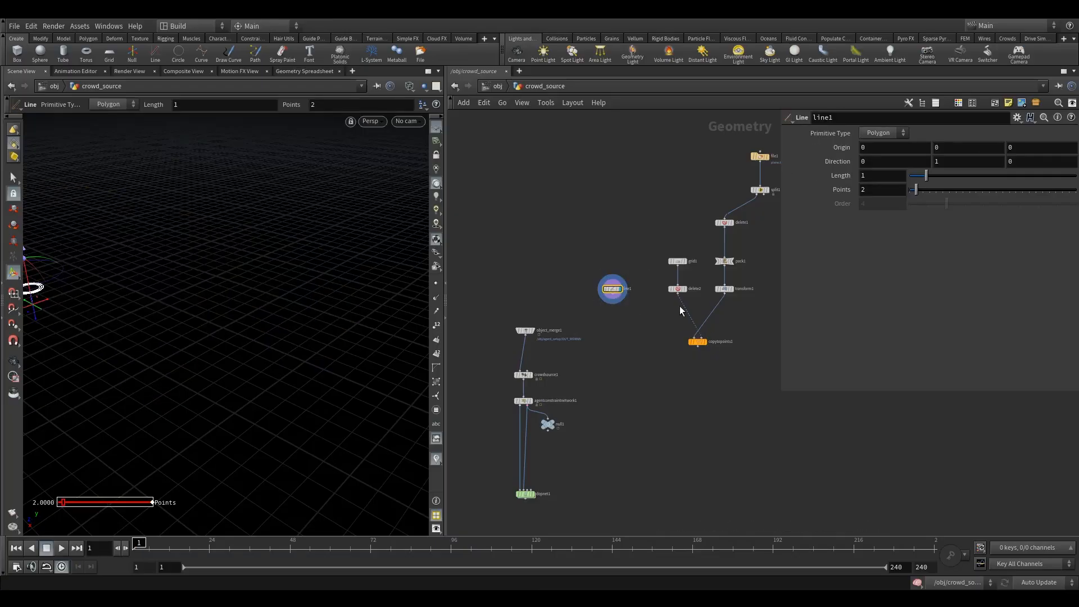
left_click(706, 352)
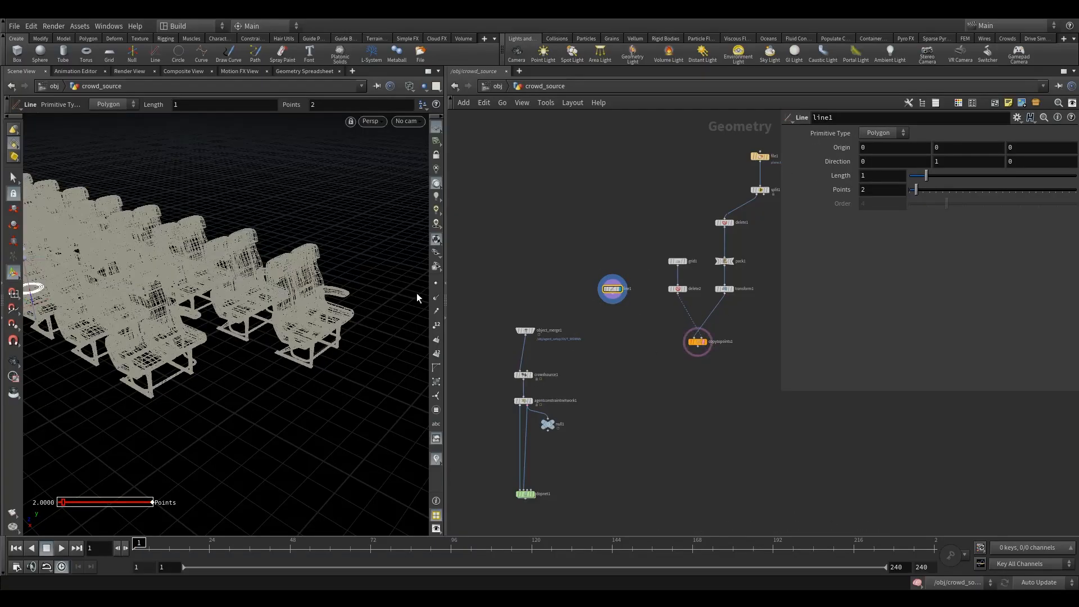
left_click(709, 353)
Step: Set the line's direction to 1, 0, 0 so that it runs along the X axis
left_click_drag(137, 281, 137, 251, "alt")
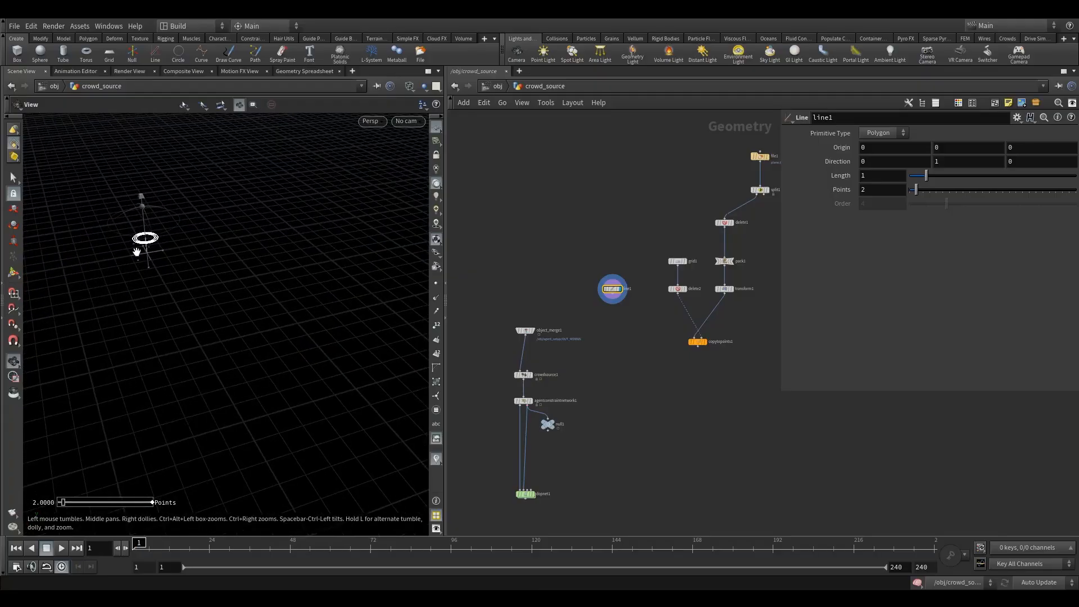
right_click_drag(138, 252, 143, 312, "alt")
left_click_drag(144, 311, 137, 289, "alt")
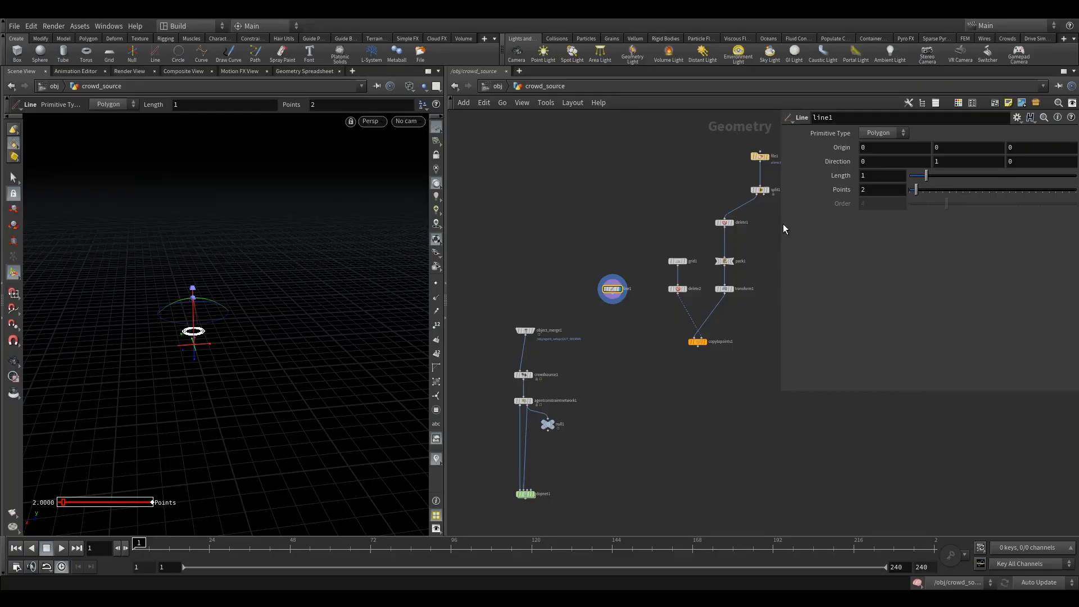
left_click(936, 161)
left_click_drag(868, 162, 782, 169)
type("1")
left_click_drag(208, 347, 190, 305, "alt")
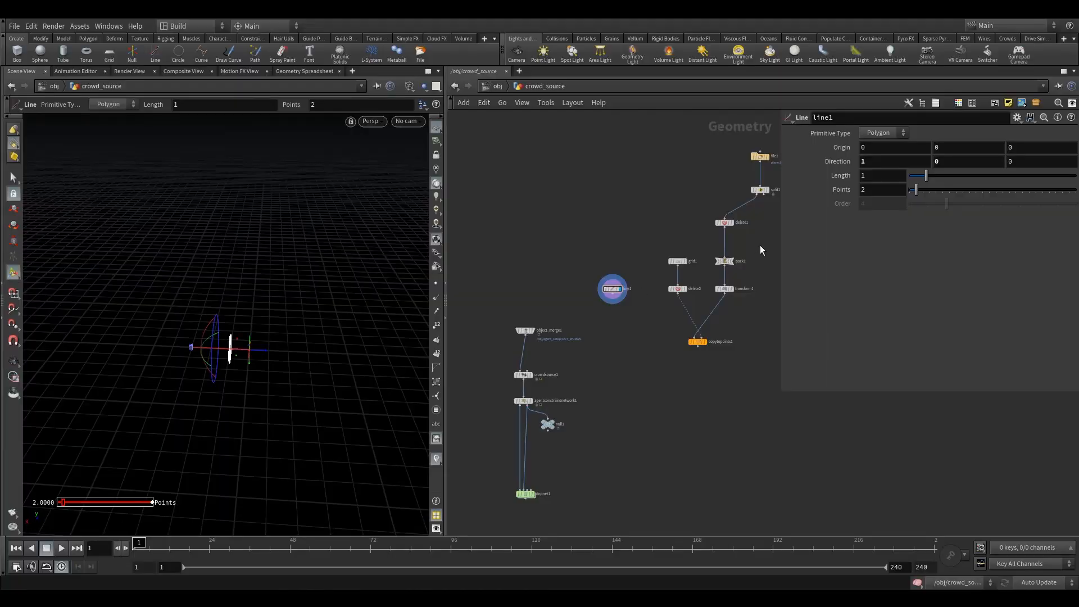
Step: Set the line's length to 1.5 and check it in the viewport
left_click(883, 178)
type("1.5")
key("Return")
left_click_drag(243, 349, 224, 292, "alt")
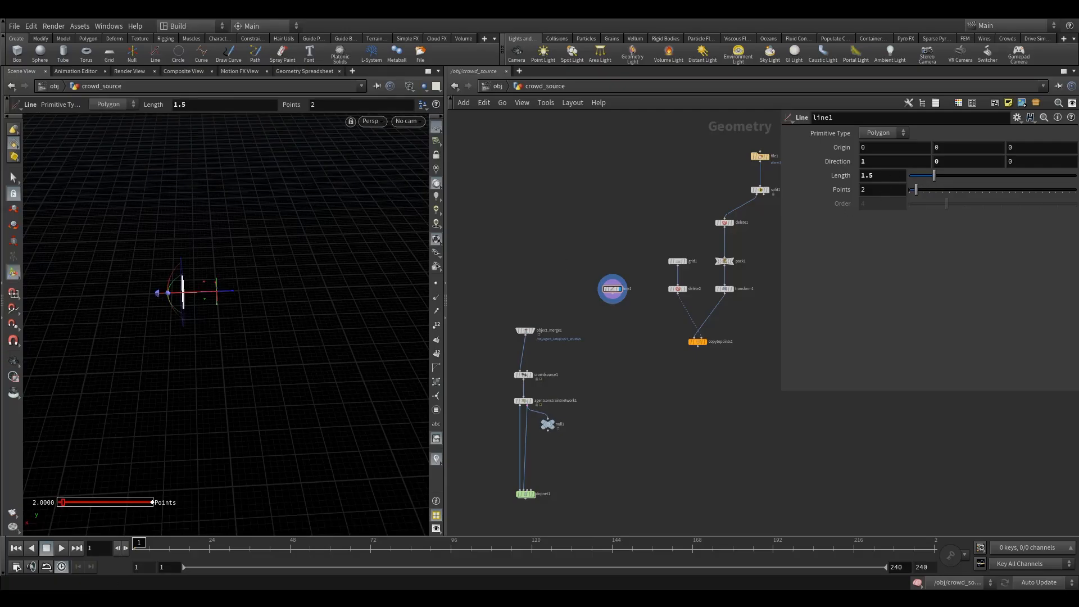
Step: Reference the line's length in its X origin and multiply it by 0.5, giving the expression ch("dist")*0.5
right_click(889, 175)
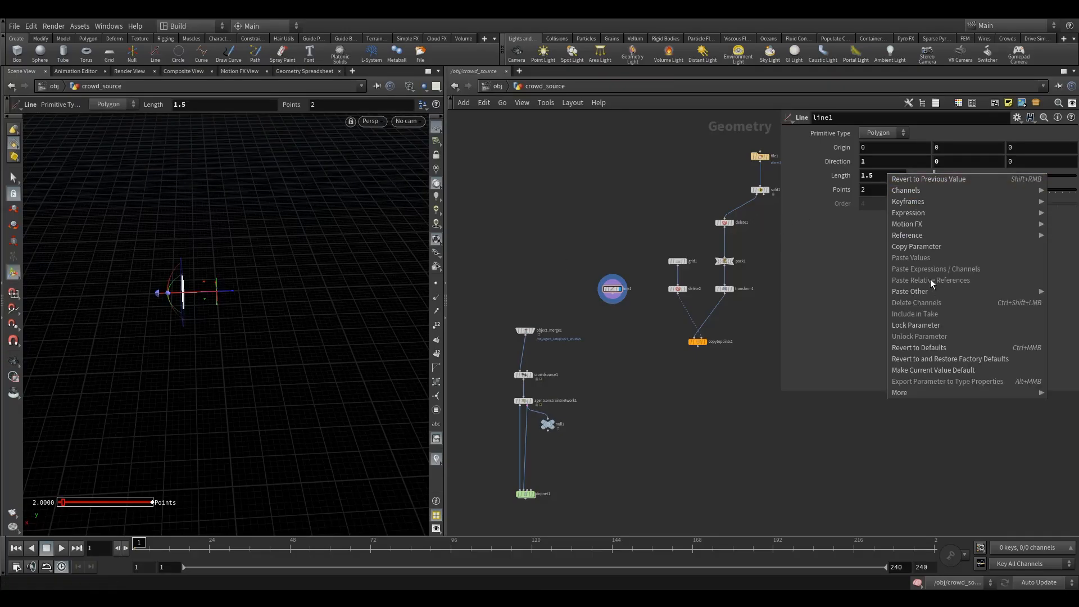
left_click(916, 247)
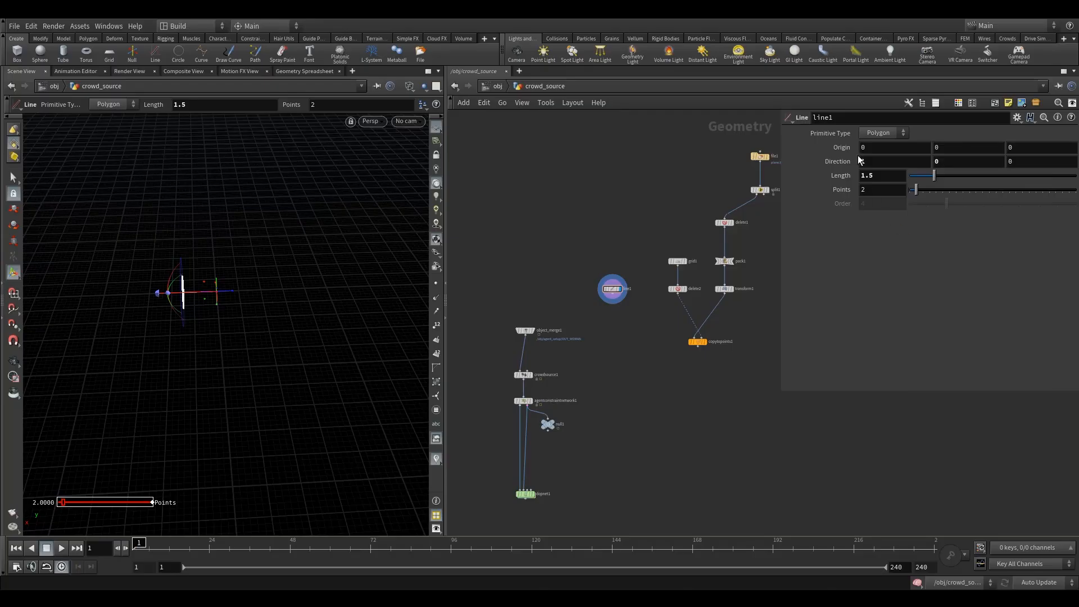
right_click(863, 151)
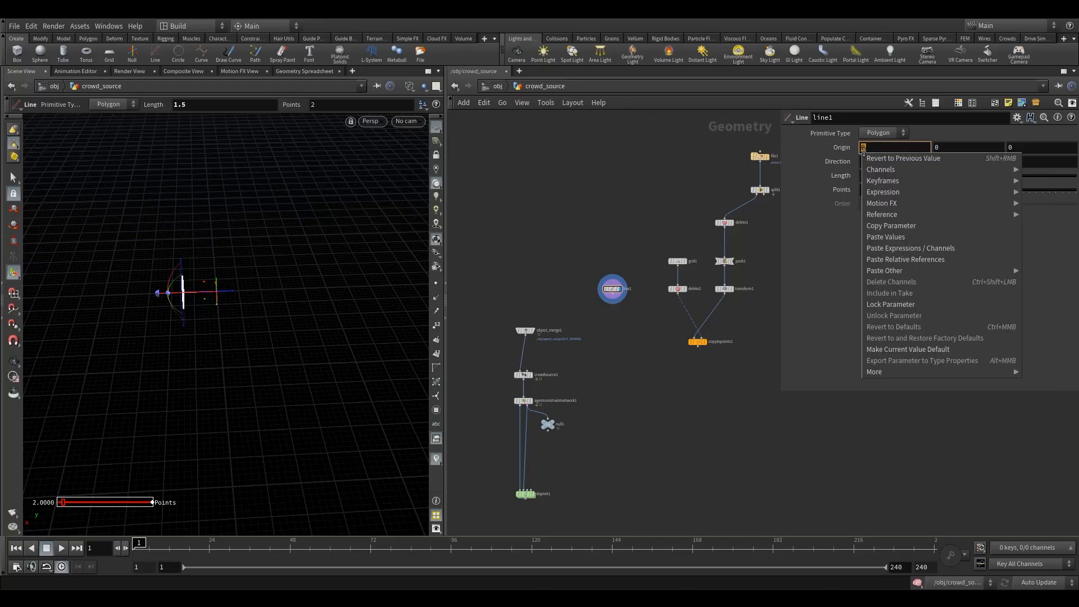
left_click(908, 259)
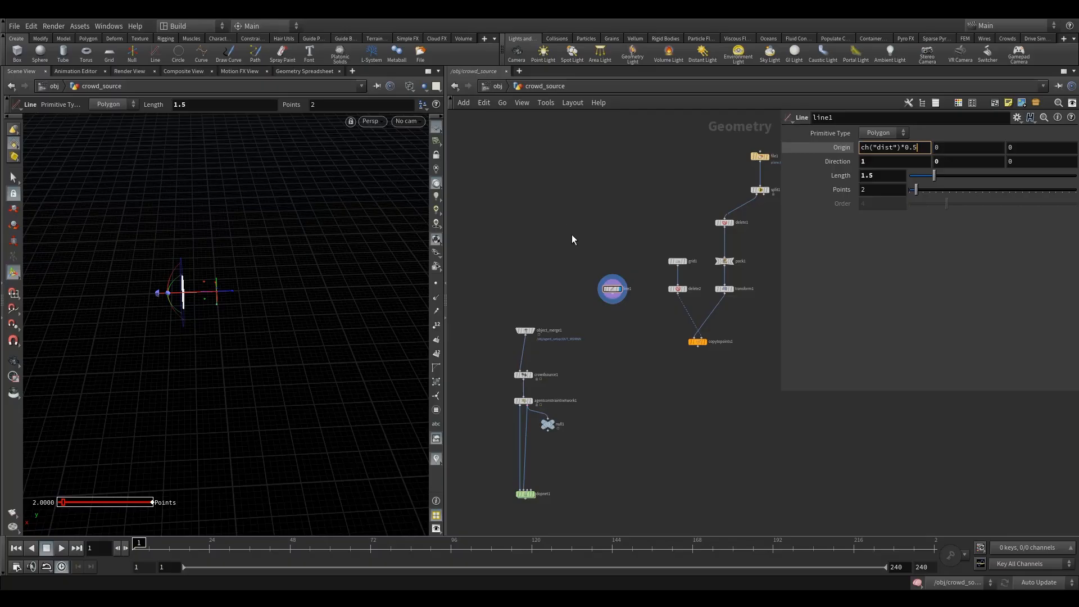
key("Return")
left_click_drag(259, 282, 180, 308, "alt")
right_click_drag(144, 281, 209, 262, "alt")
key("space+g")
left_click_drag(254, 324, 204, 313, "alt")
key("Return")
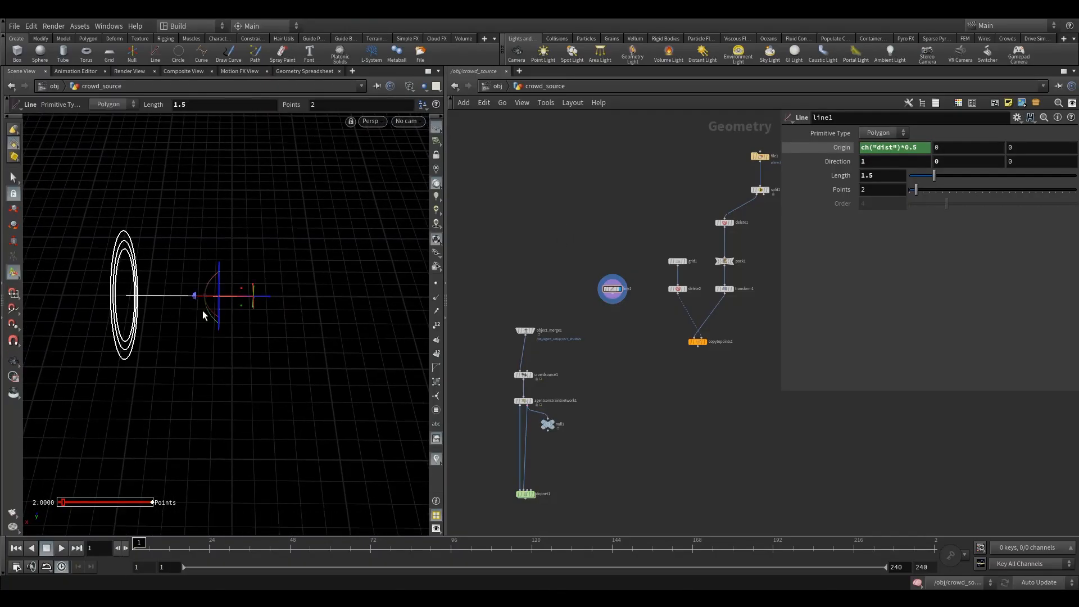
Step: Negate the line's X origin expression to -ch("dist")*0.5 so that the line is centred on the origin
left_click(859, 150)
key("Return")
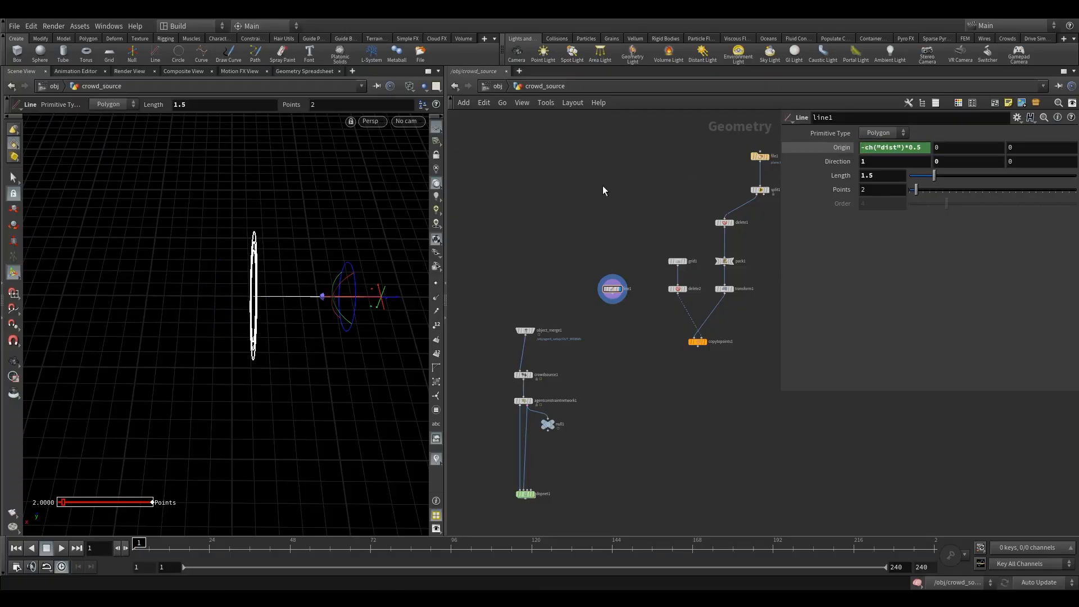
left_click_drag(323, 288, 204, 323, "alt")
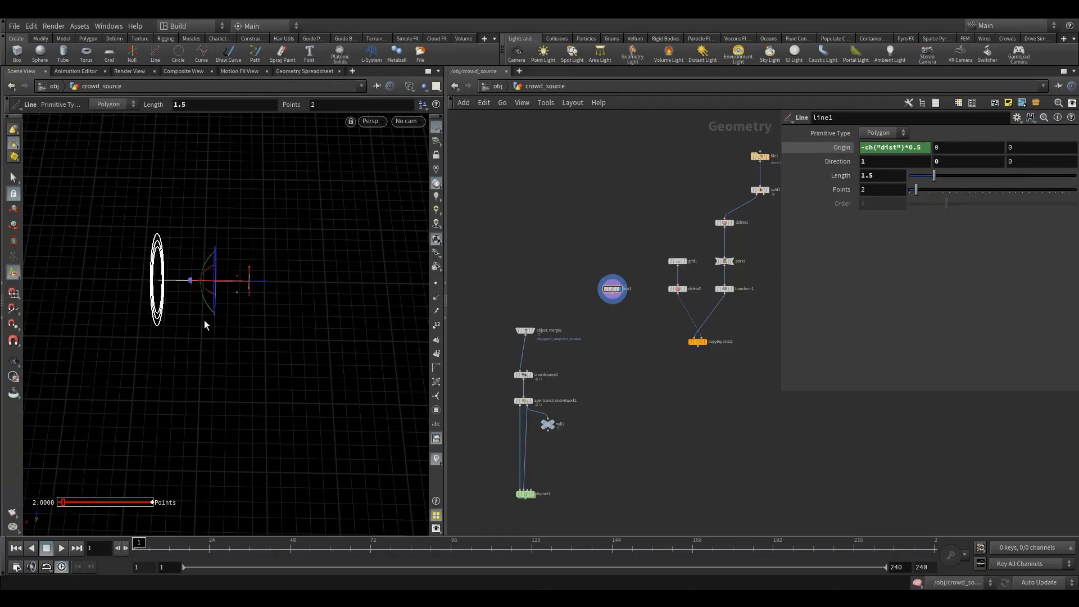
left_click_drag(198, 274, 283, 275)
key("Return")
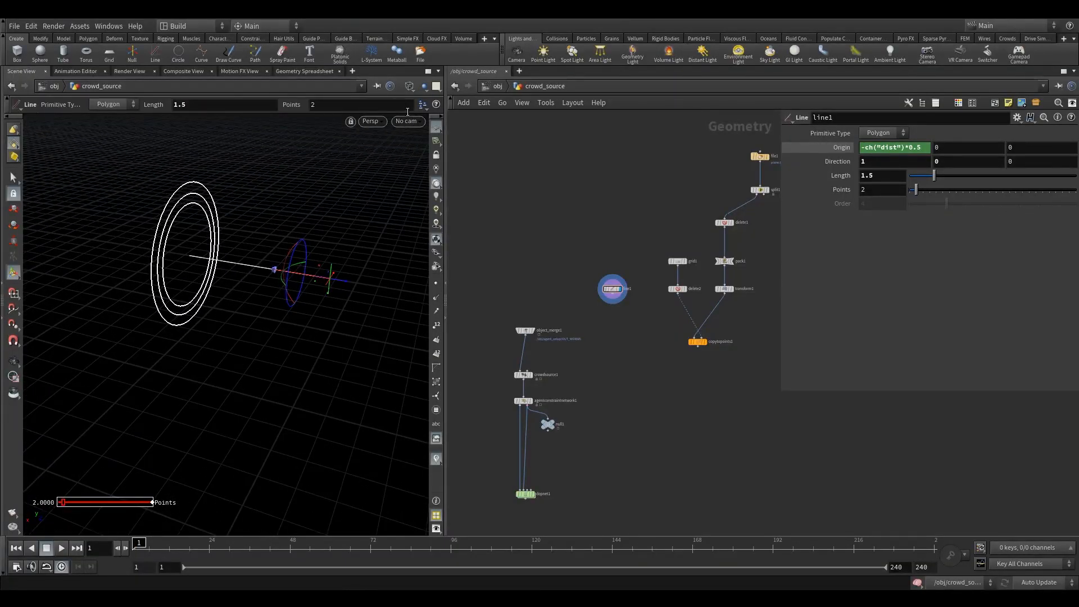
Step: Examine the line's position relative to the world origin from several viewing angles
left_click(409, 86)
left_click(420, 200)
left_click_drag(340, 245, 277, 294, "alt")
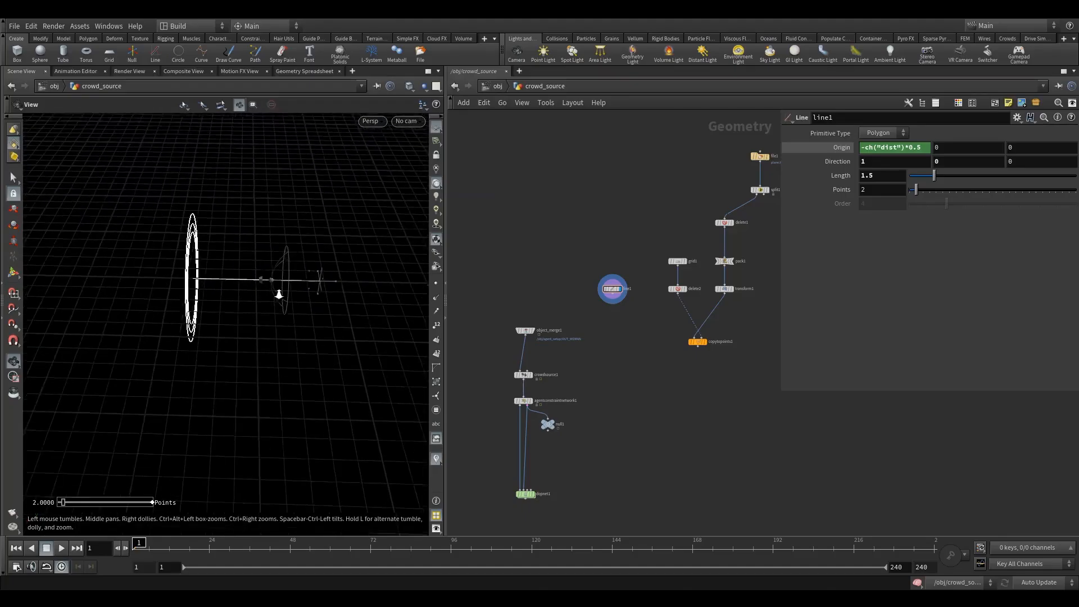
right_click_drag(277, 295, 274, 306, "alt")
middle_click_drag(273, 306, 220, 293, "alt")
left_click_drag(220, 293, 208, 296)
key("Return")
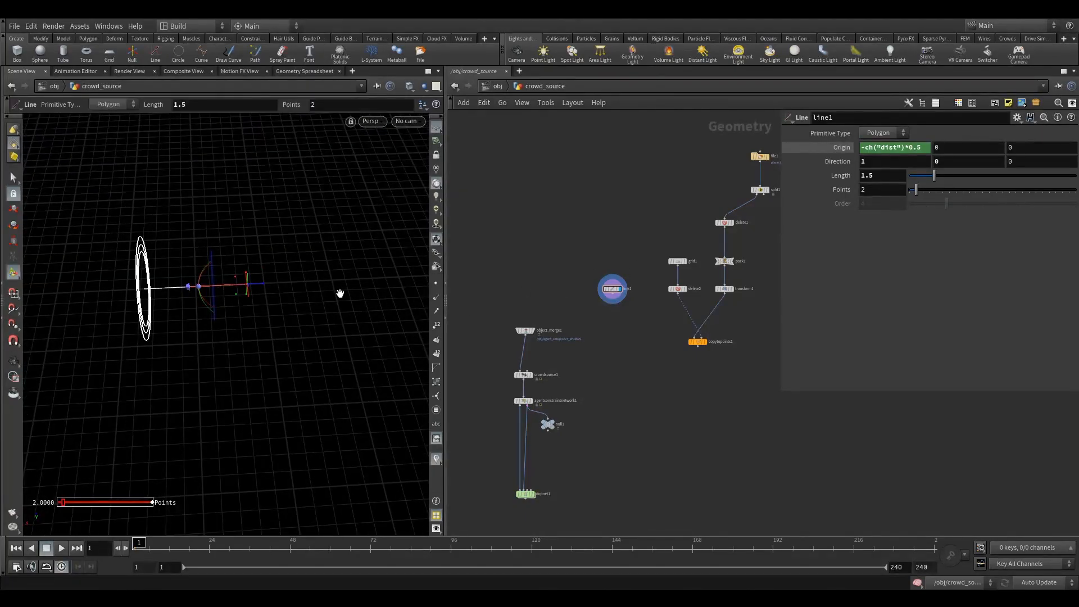
left_click_drag(339, 293, 241, 344, "alt")
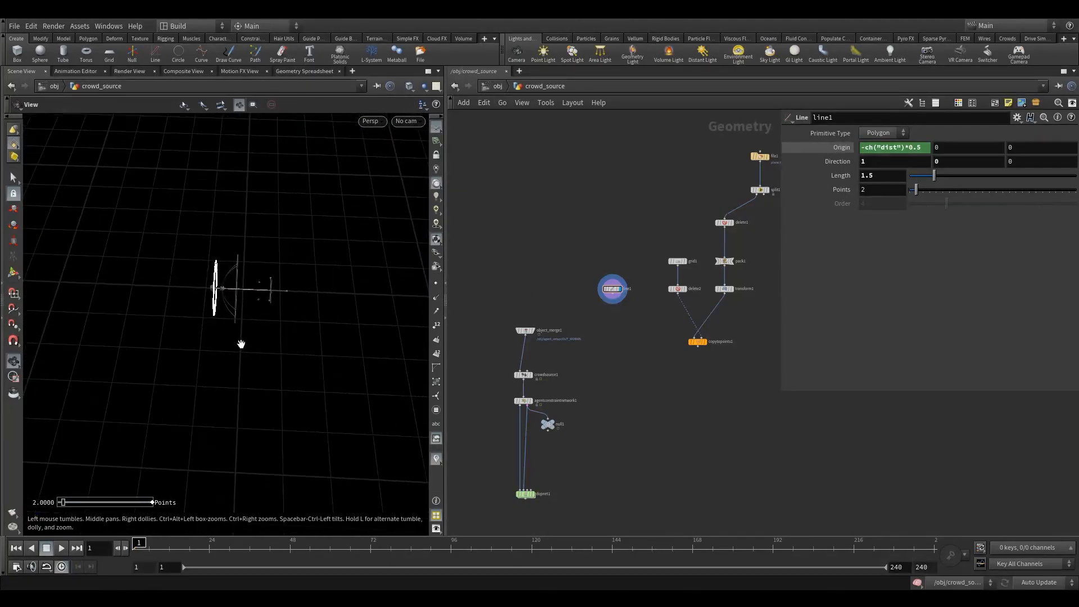
Step: Add a second Copy to Points node, feed it line1 as source and the remaining grid points as targets, and display it
middle_click_drag(629, 357, 636, 322)
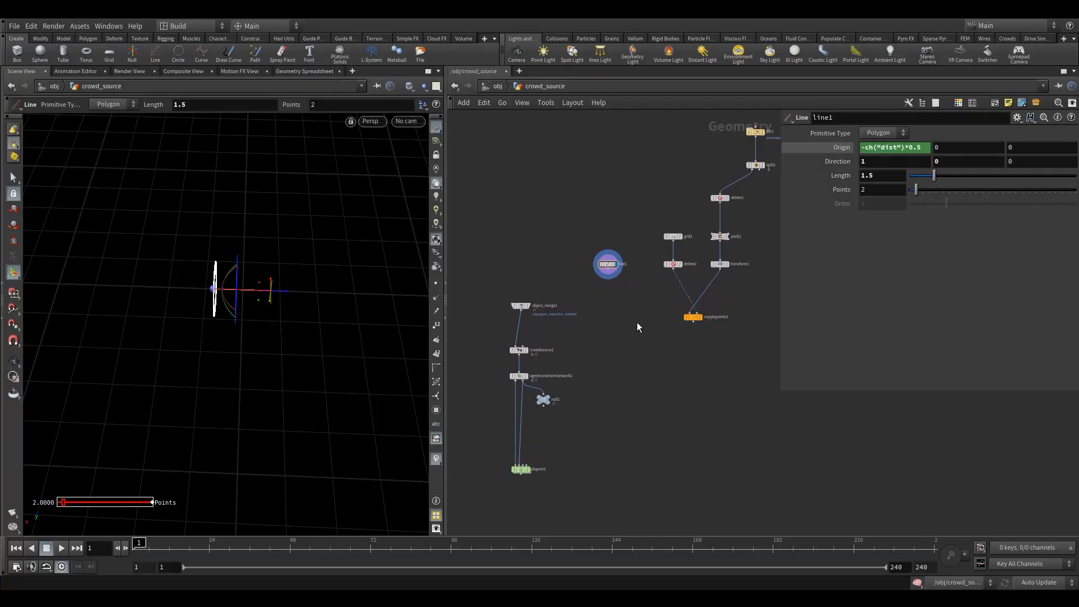
key("Tab")
type("cop")
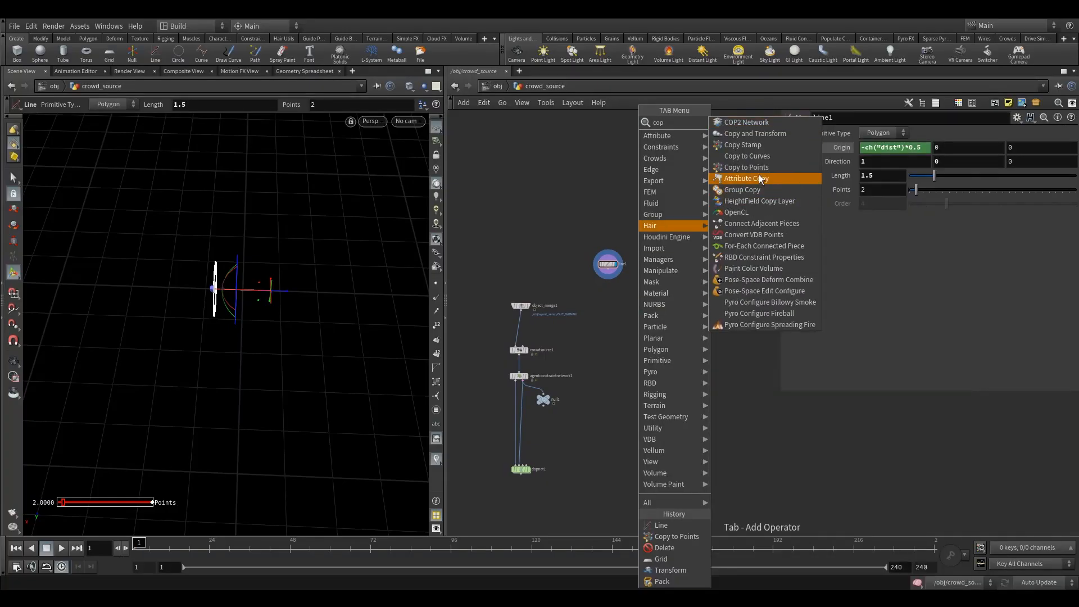
left_click(774, 167)
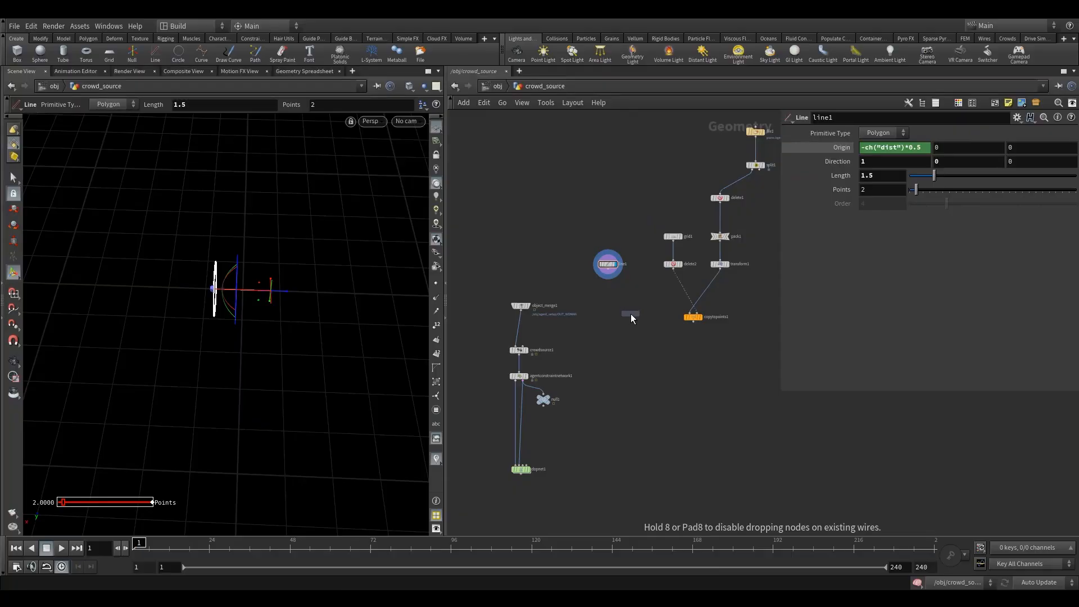
left_click(629, 317)
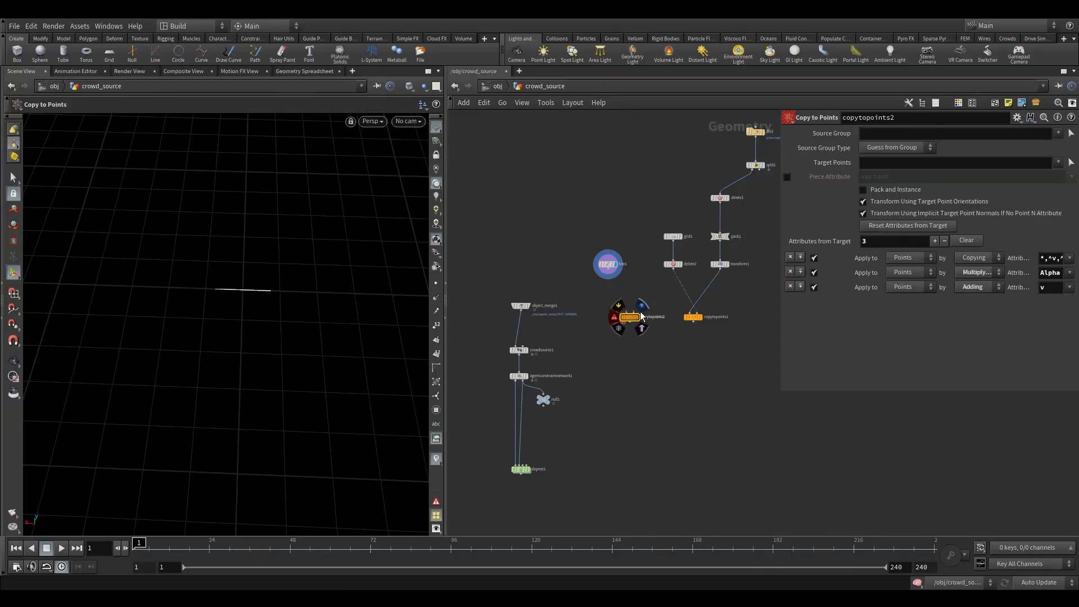
left_click_drag(608, 270, 625, 313)
left_click_drag(633, 313, 673, 271)
left_click(643, 308)
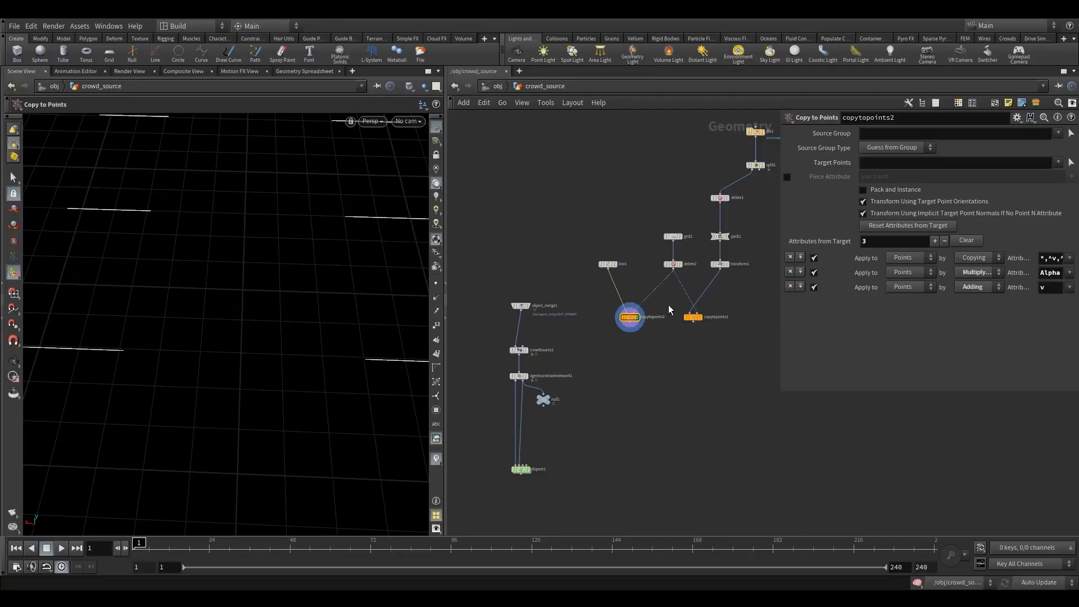
Step: Template the copied seats behind the copied lines and compare how each line sits across its seat pair
right_click_drag(332, 267, 222, 326, "alt")
left_click_drag(222, 326, 225, 297, "alt")
left_click(705, 330)
left_click_drag(270, 343, 393, 333, "alt")
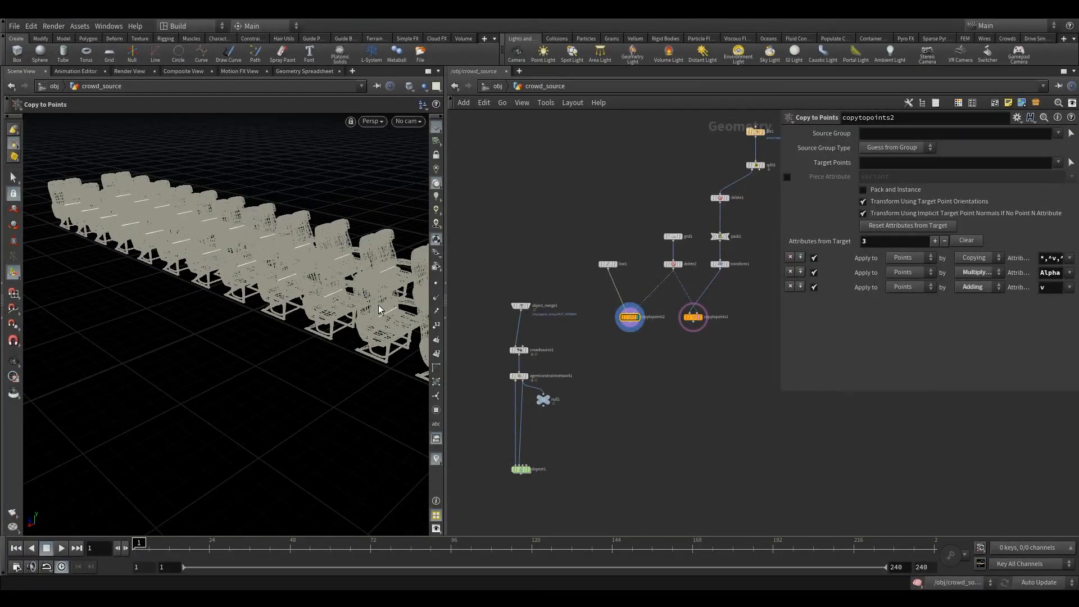
left_click(611, 264)
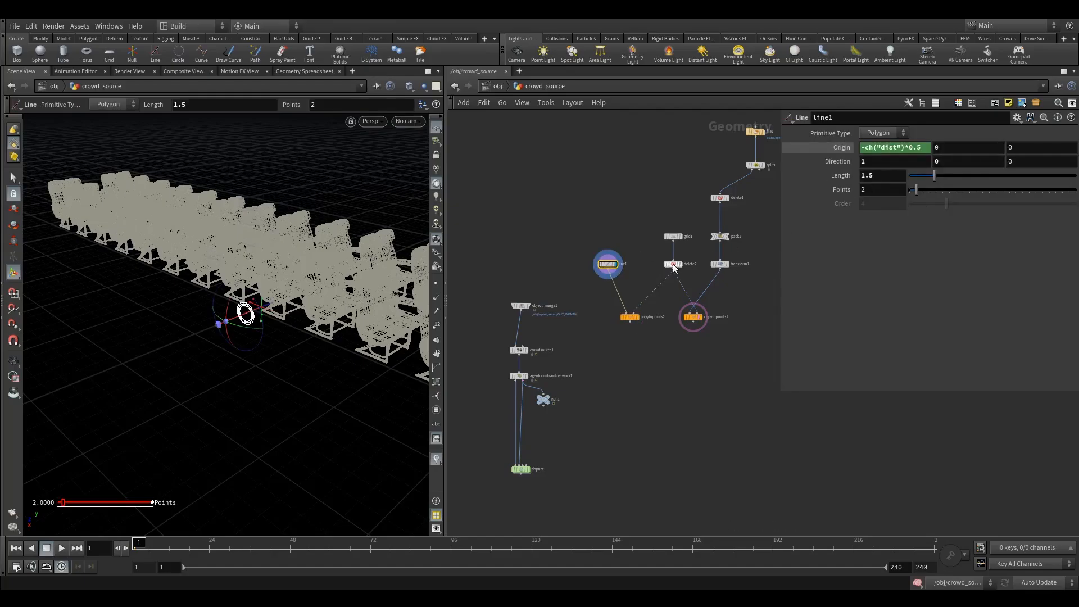
left_click(633, 317)
Step: Add a displayed Add node after copytopoints2 and enable Delete Geometry But Keep the Points
key("Tab")
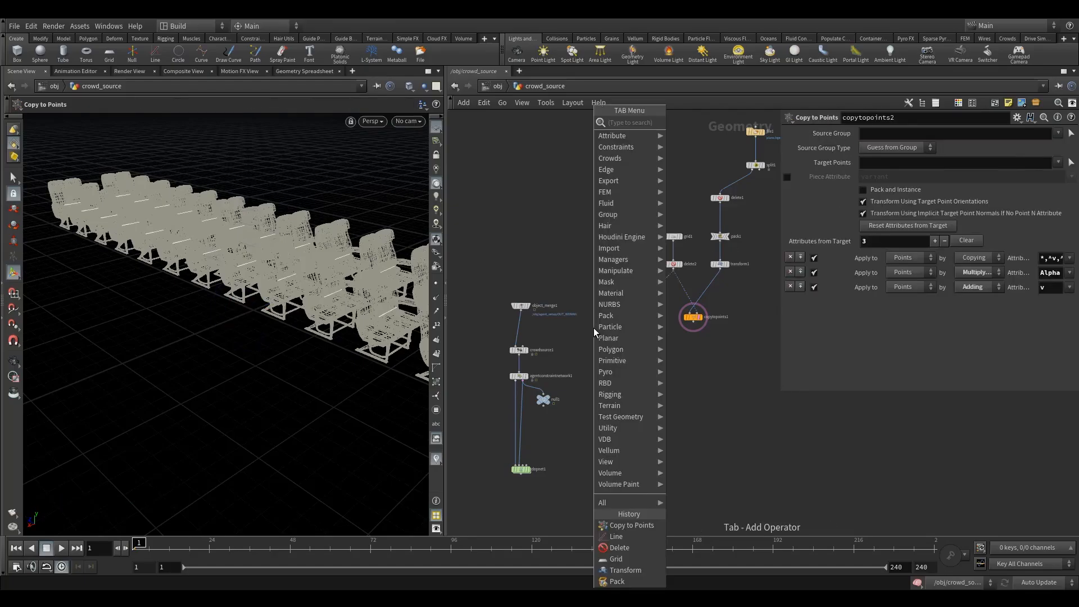
type("ad")
left_click(687, 122)
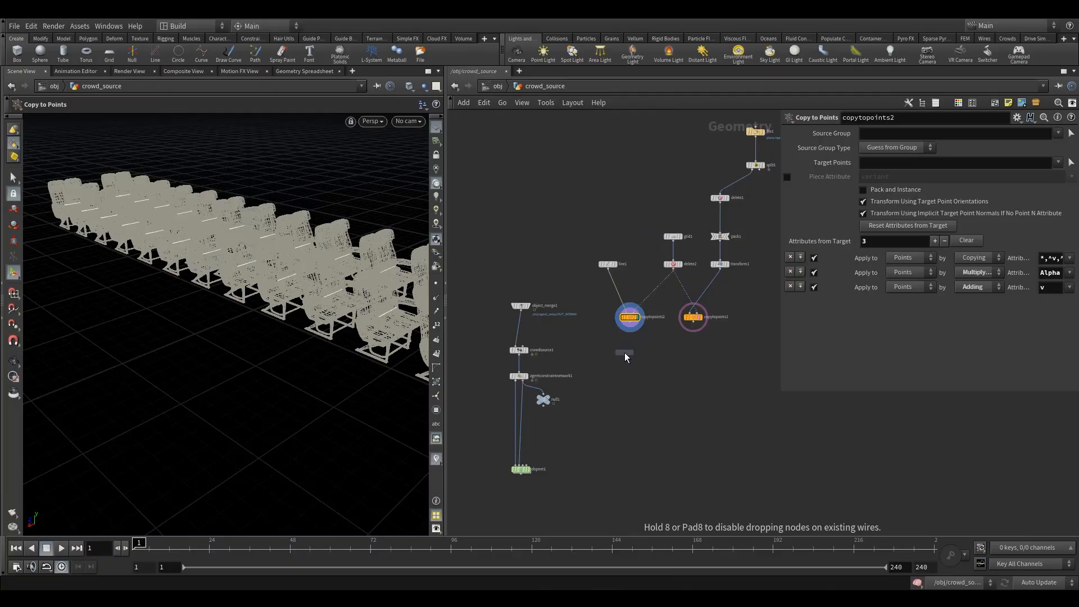
left_click(629, 348)
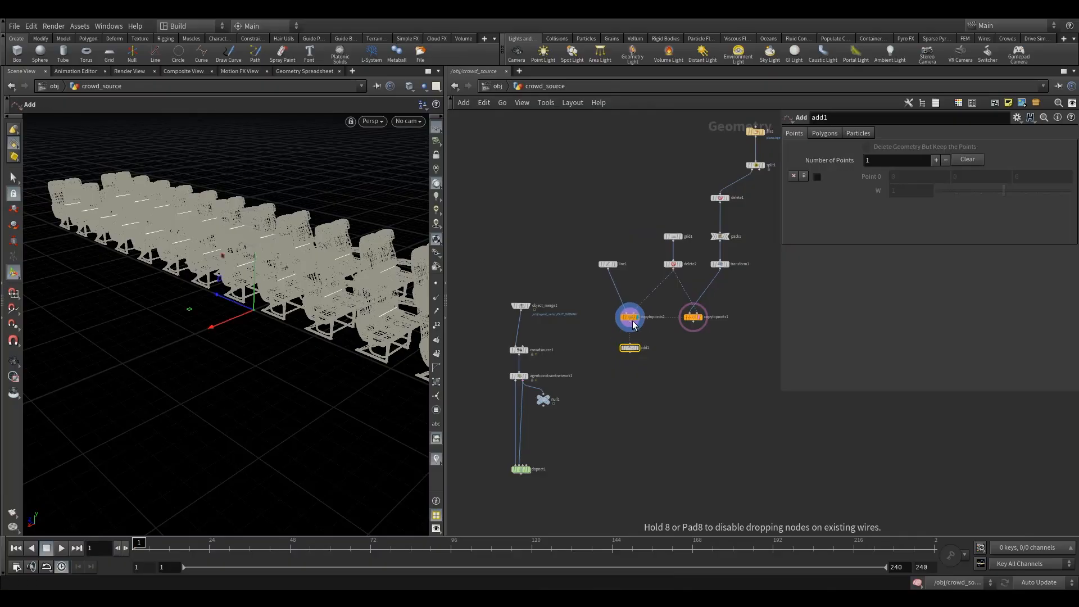
left_click_drag(630, 323, 630, 344)
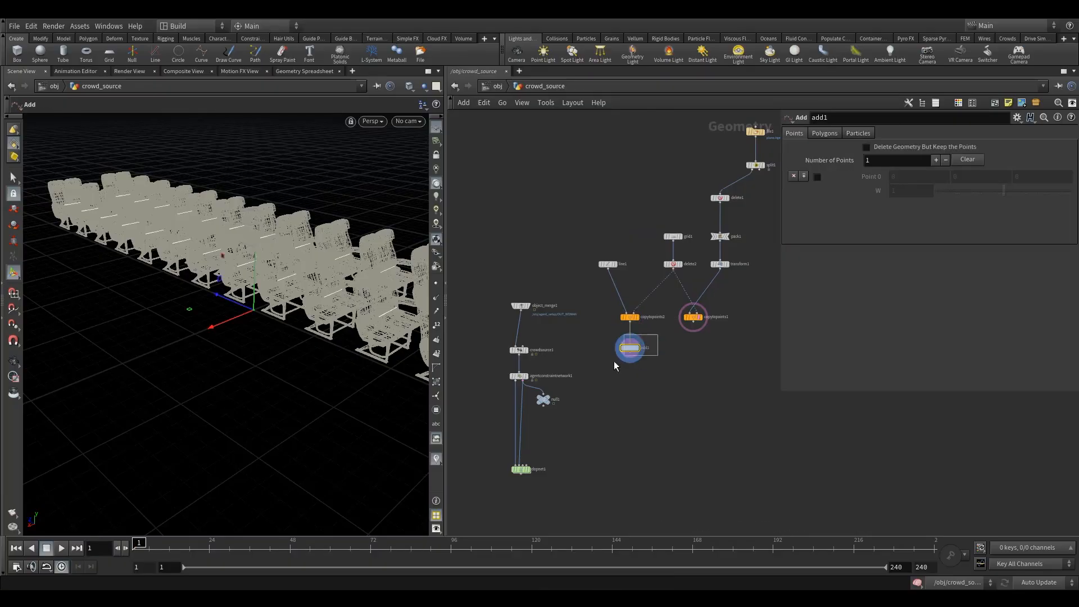
left_click(874, 148)
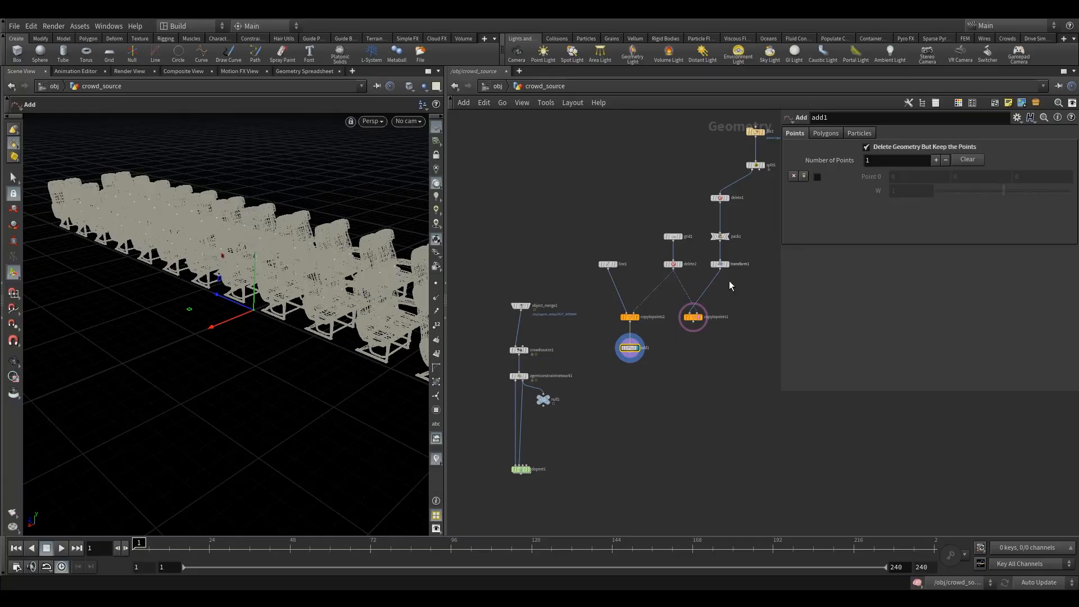
mouse_move(354, 302)
left_mouse_down("alt")
mouse_move(338, 290)
mouse_move(319, 307)
mouse_move(356, 296)
mouse_move(349, 305)
left_mouse_up("alt")
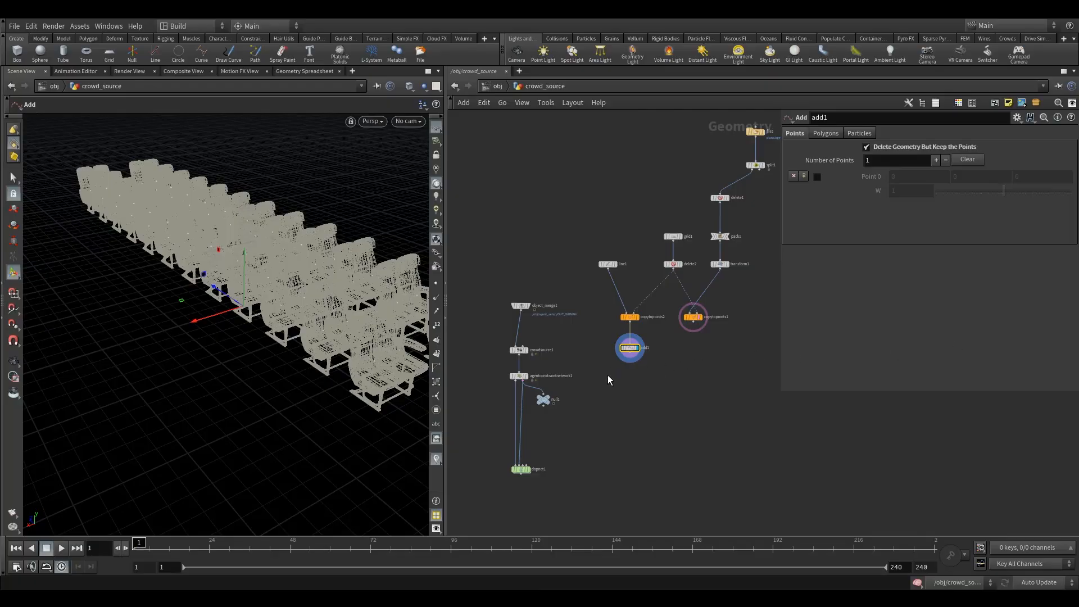
Step: Toggle the seat template off and back on to compare the points with the seats
left_click(566, 376)
left_click(637, 348)
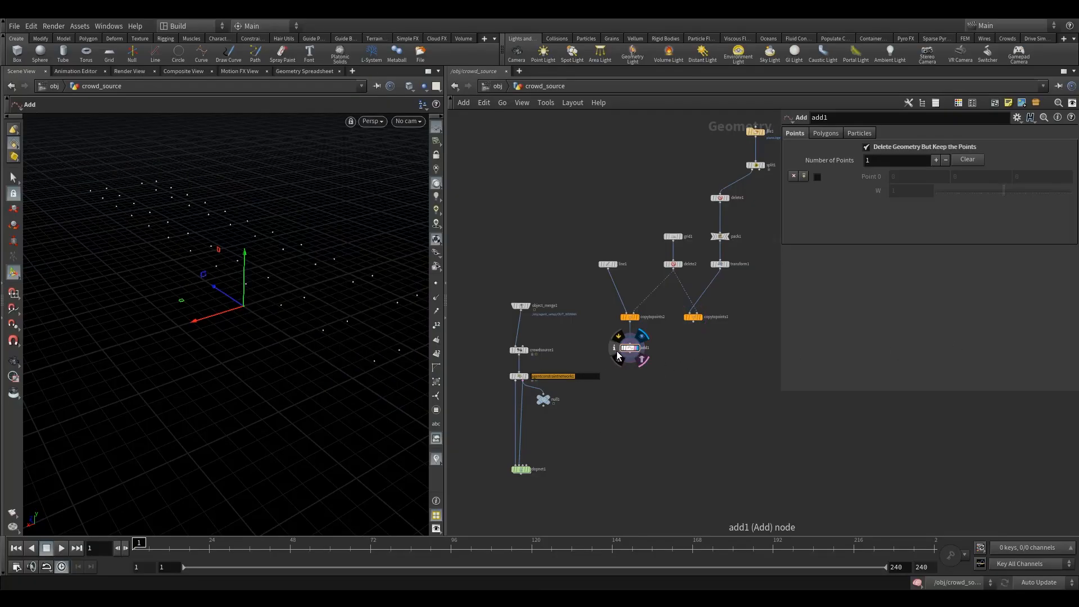
left_click(704, 331)
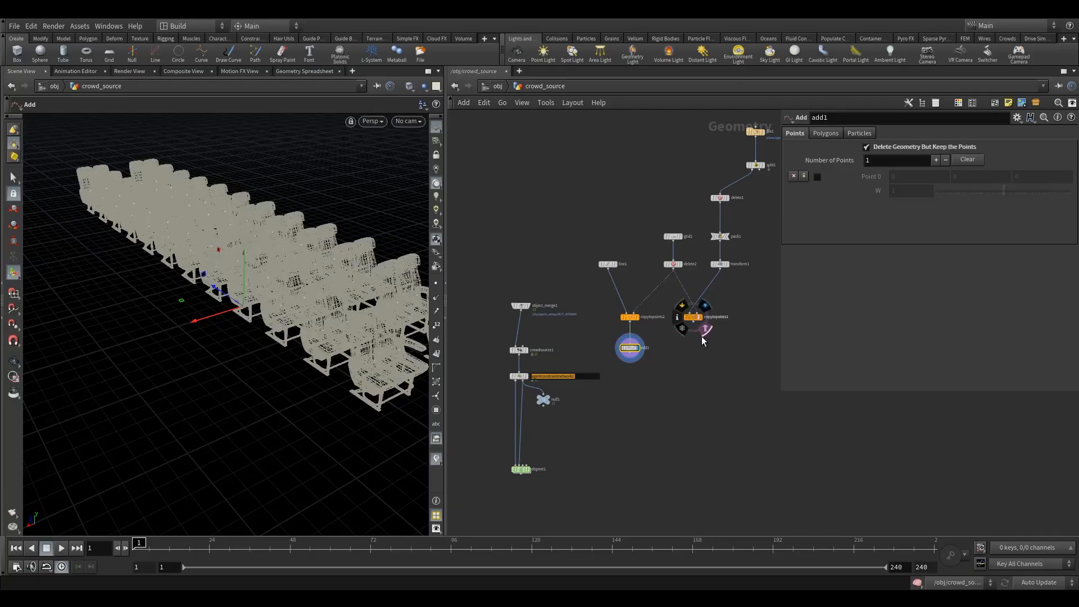
key("Tab")
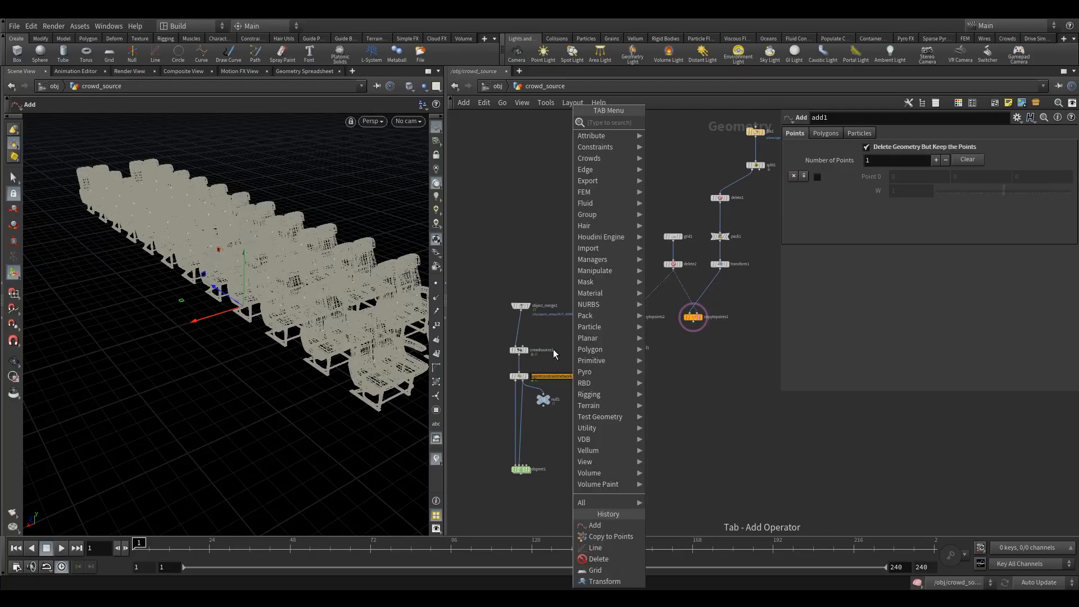
key("Escape")
Step: Go up to the object level and reopen the crowd_source network to clear the stuck node name field
middle_click_drag(564, 358, 578, 370)
scroll(602, 372, "up", 4)
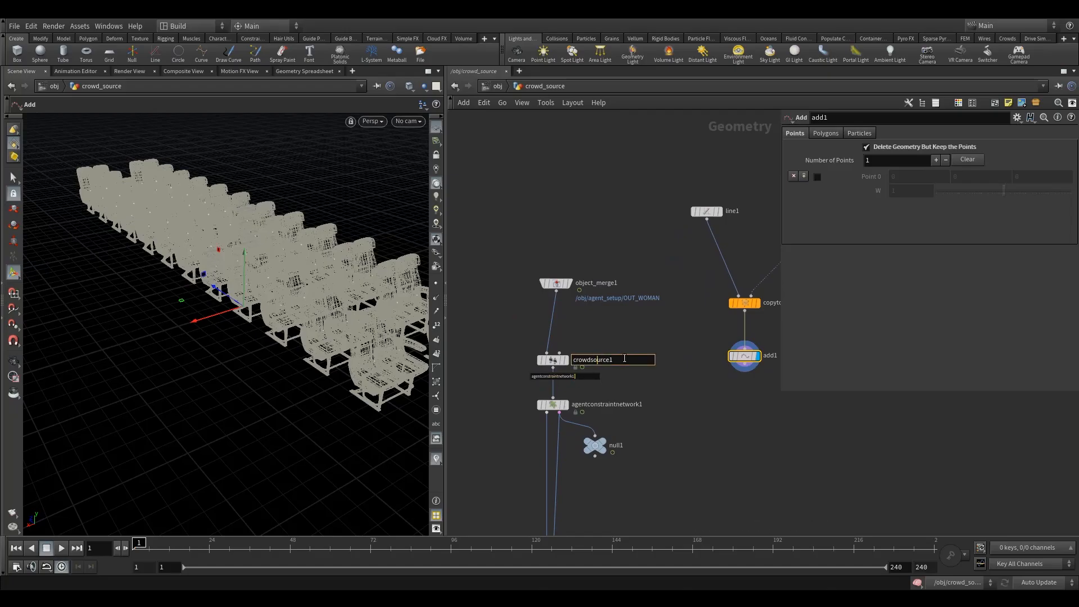
middle_click_drag(632, 360, 601, 343)
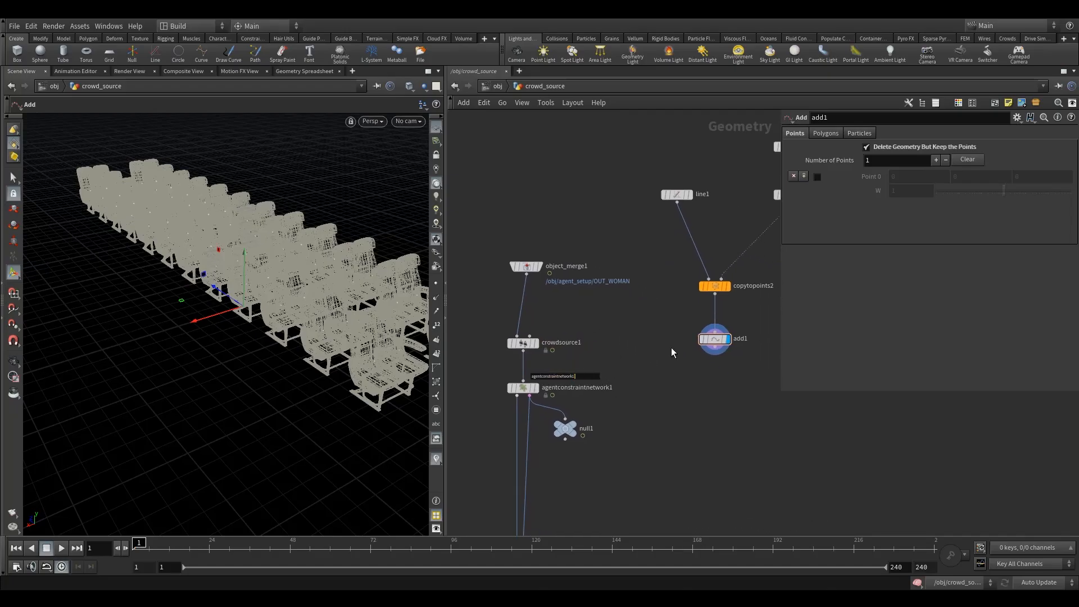
left_click(498, 87)
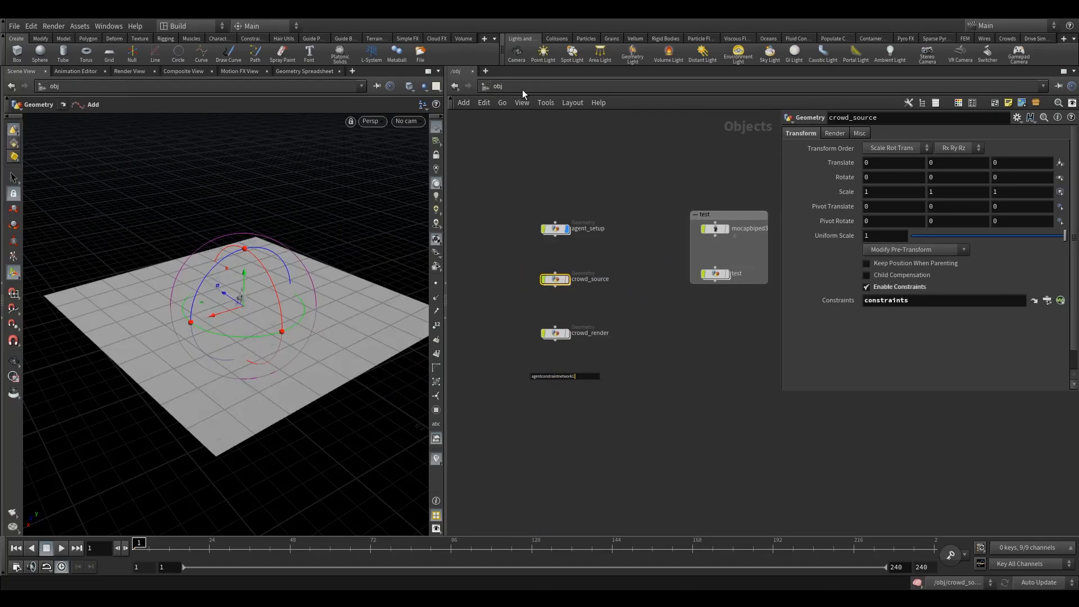
double_click(555, 279)
Step: Connect the Add node's points to the second input of crowdsource1 and display the Crowd Source node
middle_click_drag(646, 371, 661, 421)
scroll(679, 384, "down", 2)
scroll(654, 413, "down", 2)
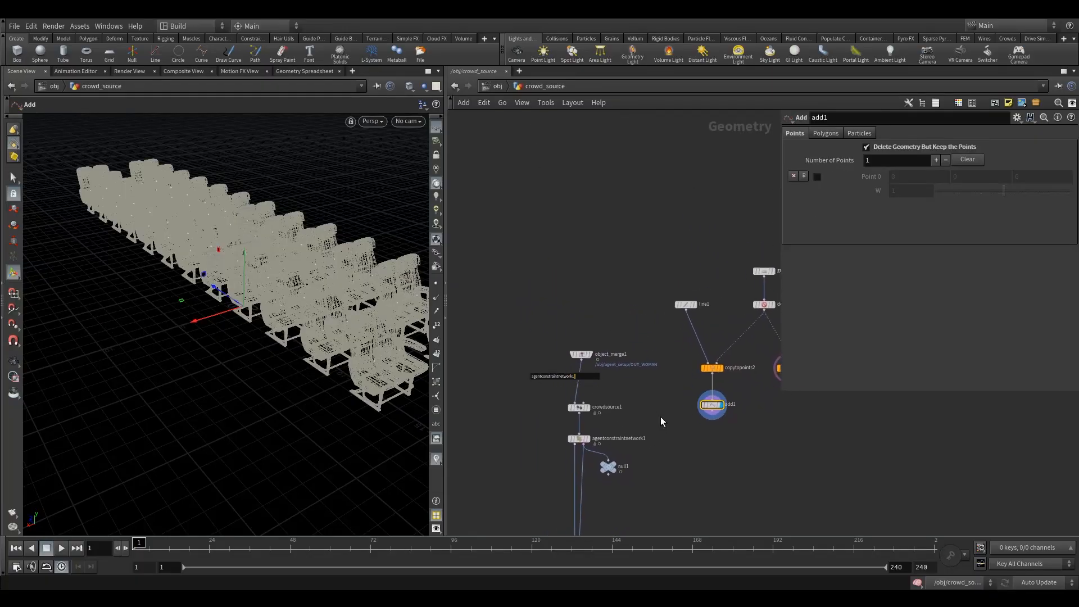
left_click_drag(712, 413, 590, 407)
left_click(588, 405)
left_click(578, 418)
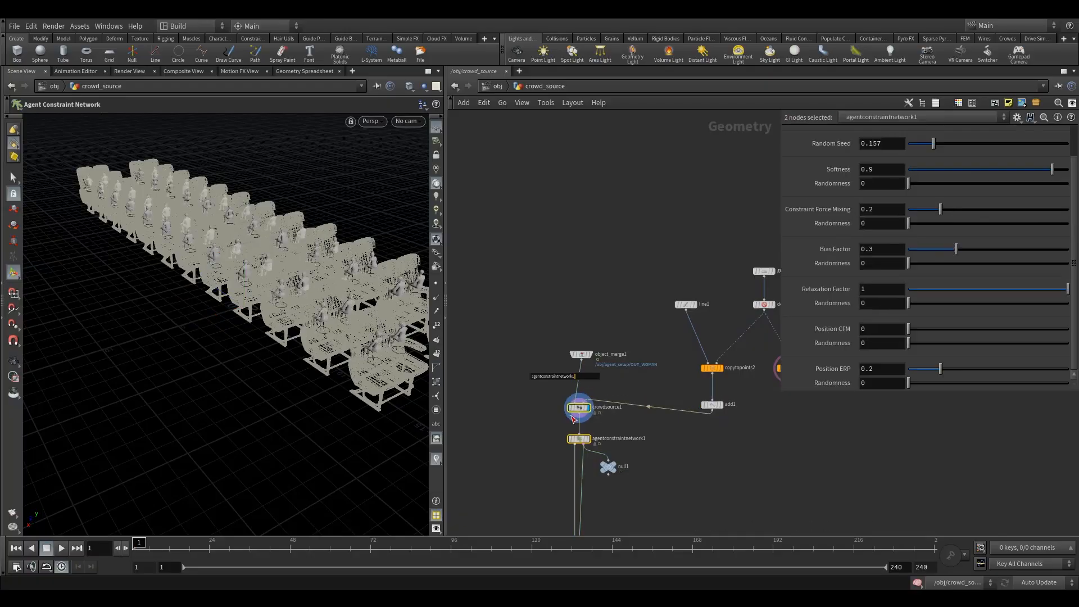
Step: Inspect the agents on the seats and set crowdsource1's Z initial velocity and Z heading to 1
left_click_drag(335, 360, 335, 316, "alt")
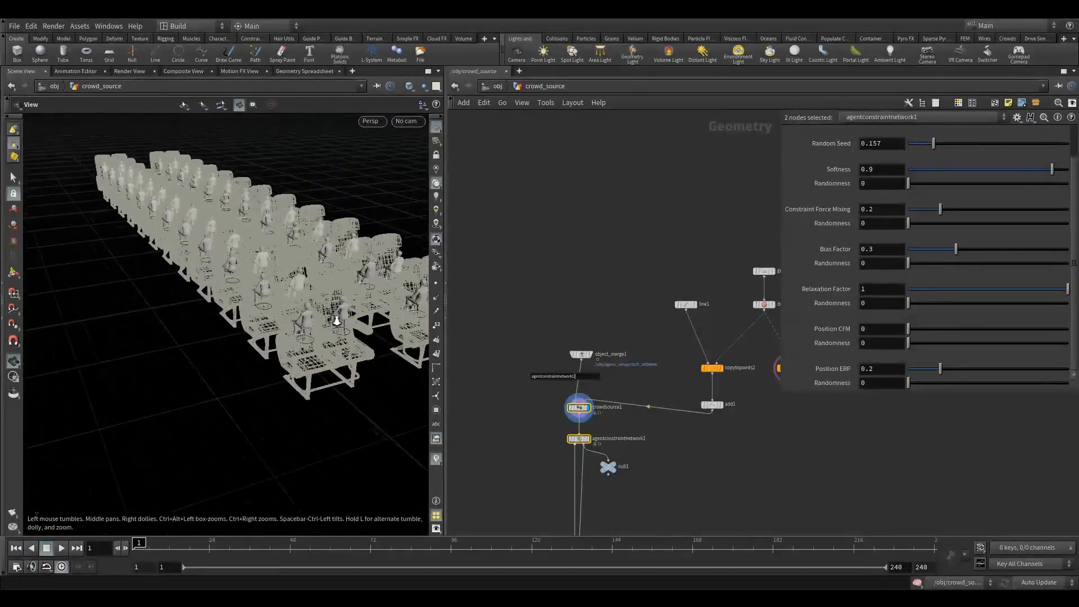
scroll(332, 332, "up", 5)
middle_click_drag(332, 334, 311, 335, "alt")
scroll(340, 351, "up", 3)
left_click(576, 408)
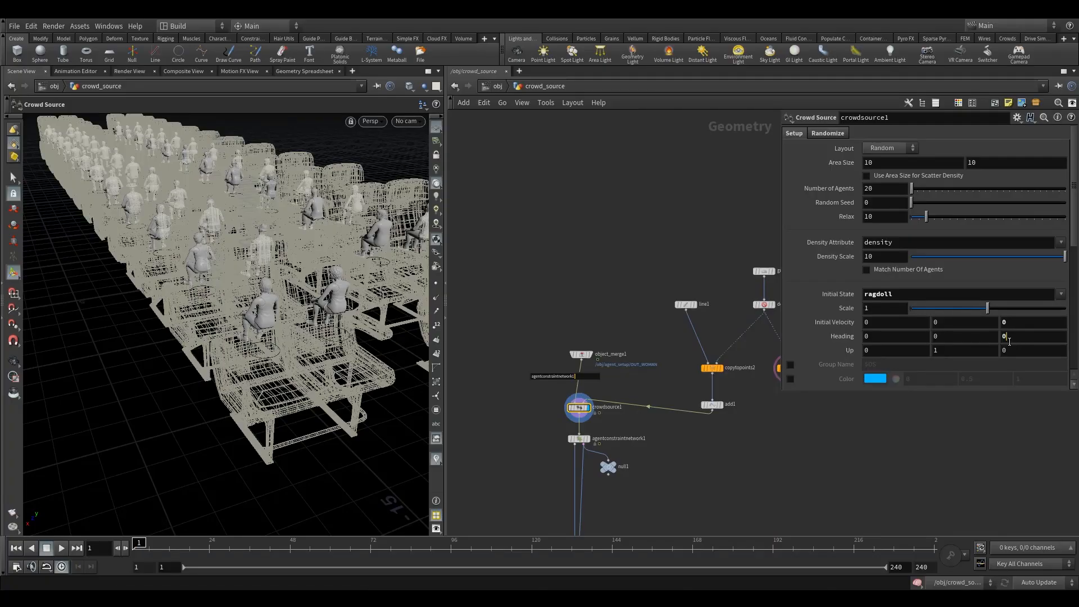
key("BackSpace")
type("1")
key("Return")
left_click(618, 285)
type("1")
key("Return")
Step: Set crowdsource1's Z initial velocity and Z heading to -1 to turn the agents around
left_click(1003, 322)
type("-")
left_click(1004, 338)
type("-")
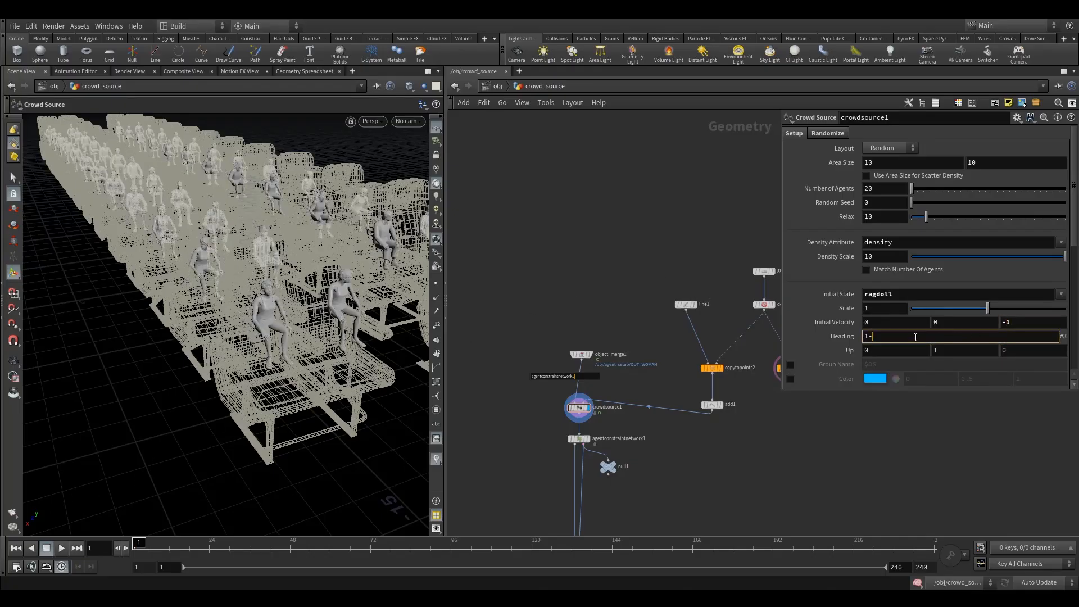
key("Return")
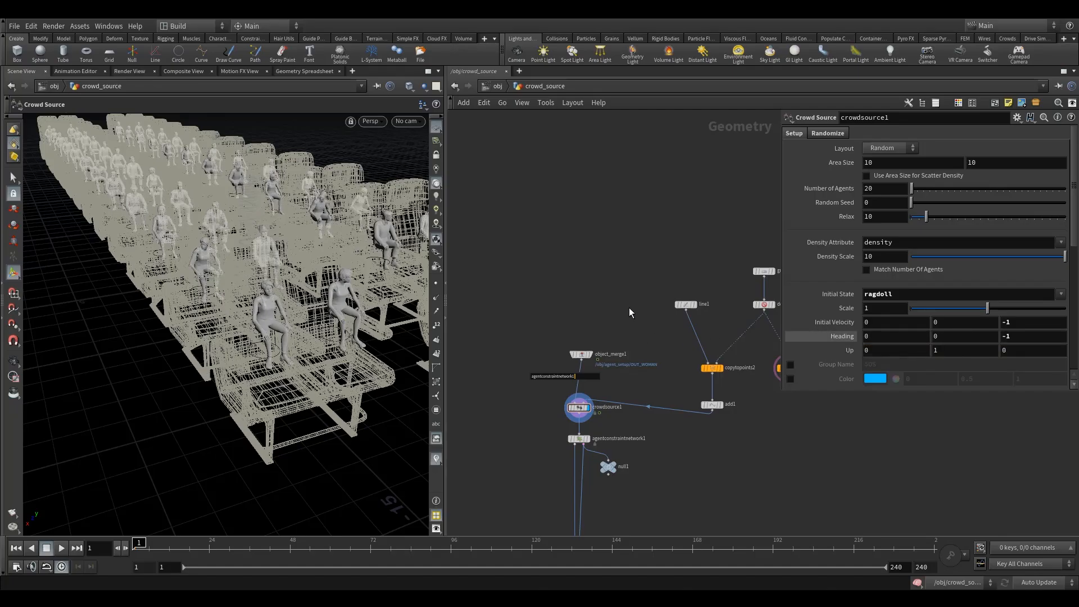
key("Escape")
left_click_drag(319, 311, 313, 331)
left_click_drag(541, 399, 607, 425)
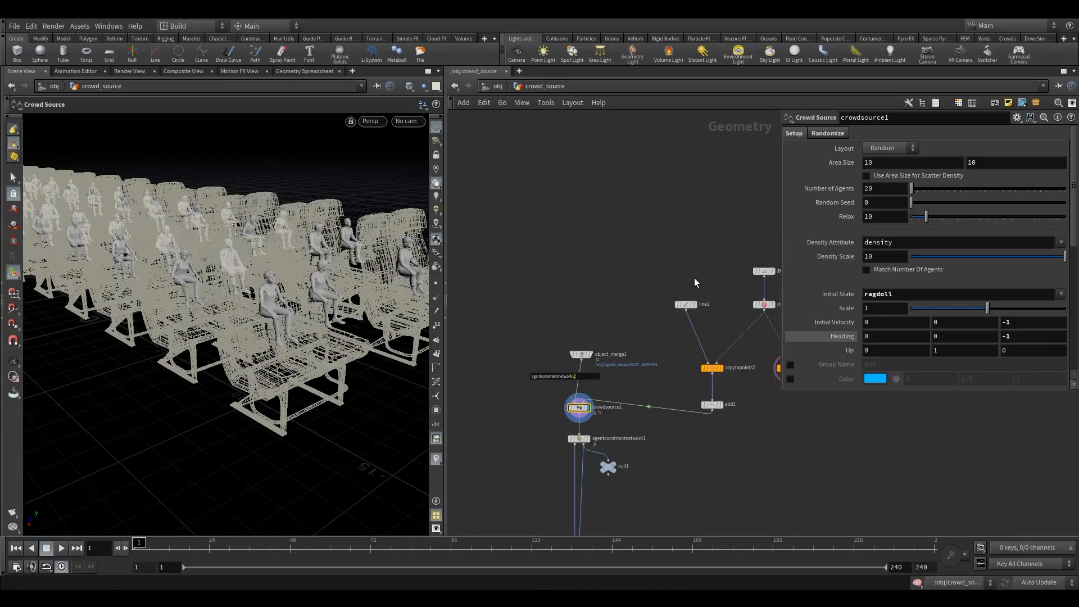
Step: Set crowdsource1's randomized scale to 2.3 and its scale randomness to 0.05
left_click(827, 135)
scroll(906, 341, "down", 3)
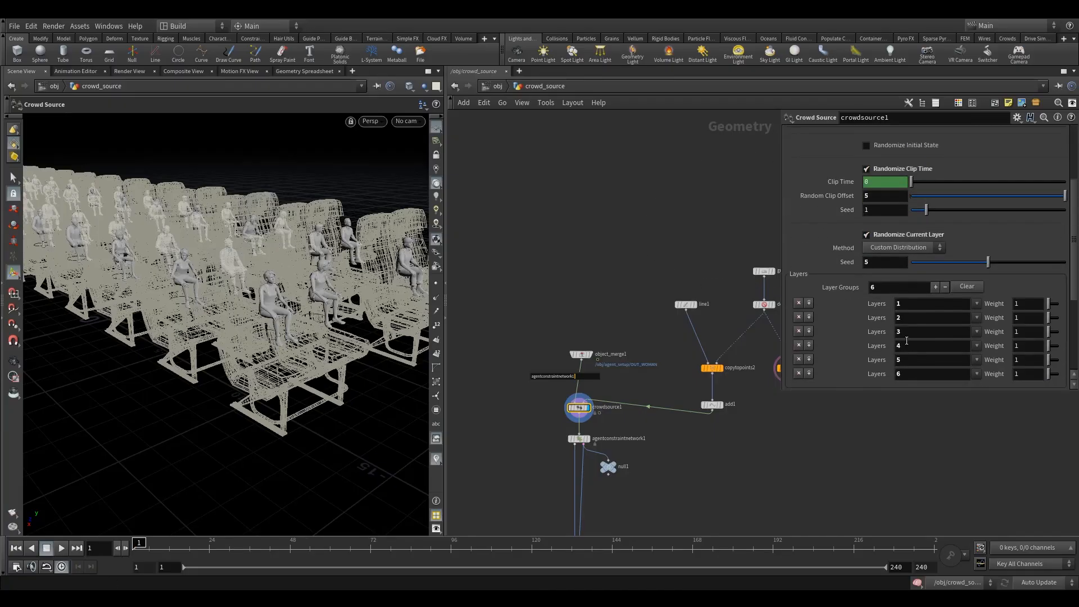
scroll(906, 340, "down", 4)
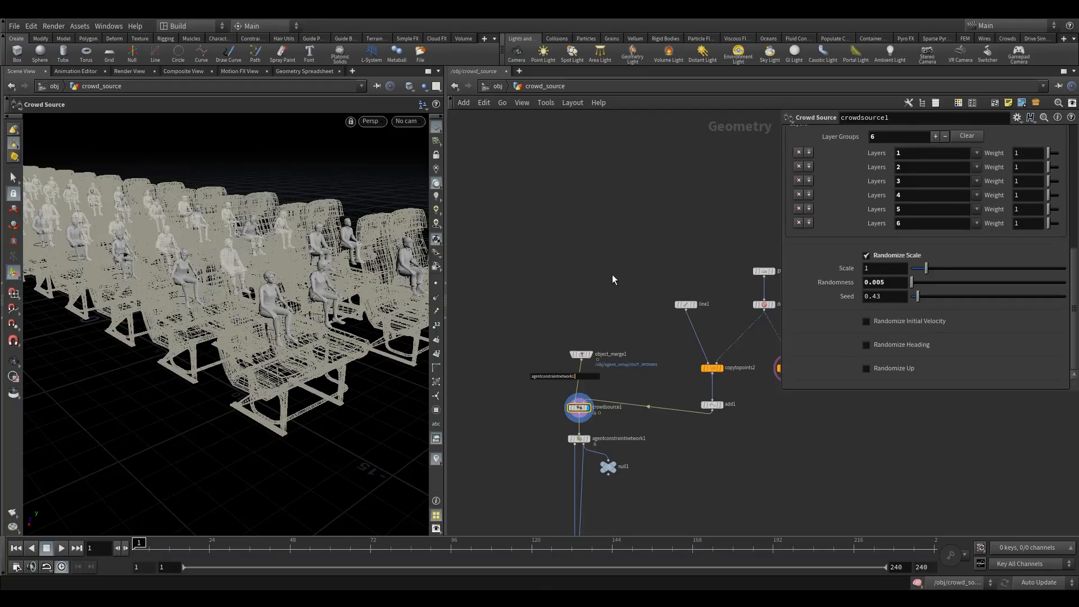
left_click_drag(873, 269, 703, 241)
type("2")
key("Return")
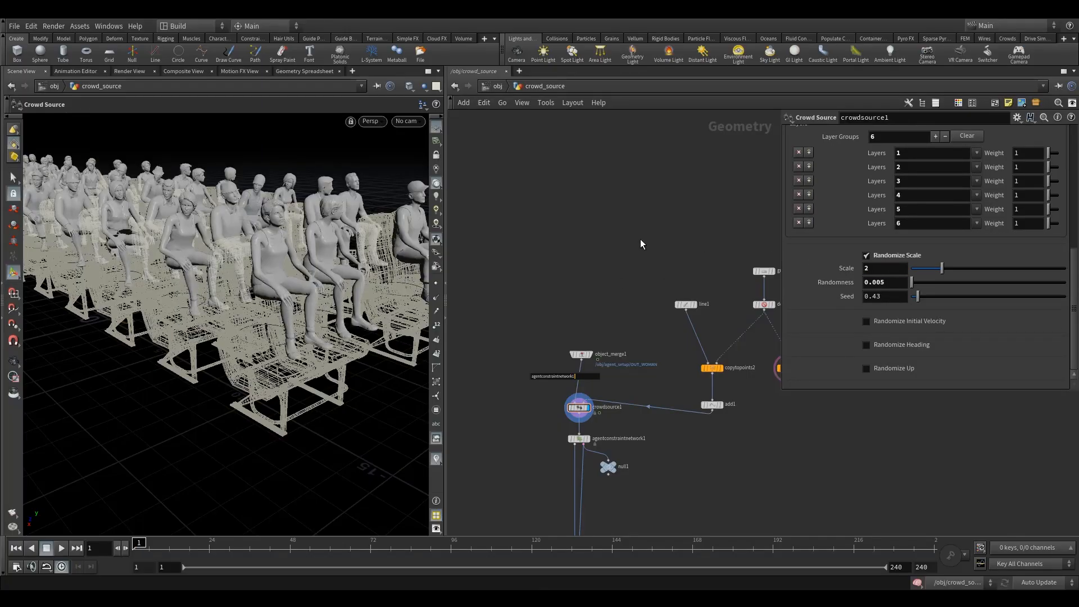
left_click(882, 268)
type("2.3")
key("Return")
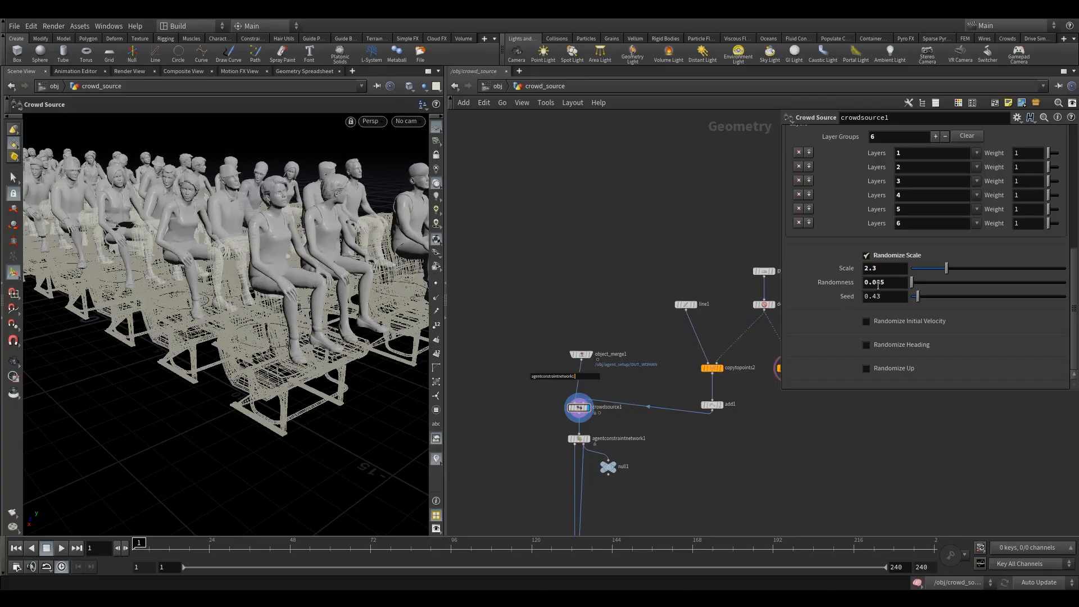
left_click_drag(878, 284, 918, 296)
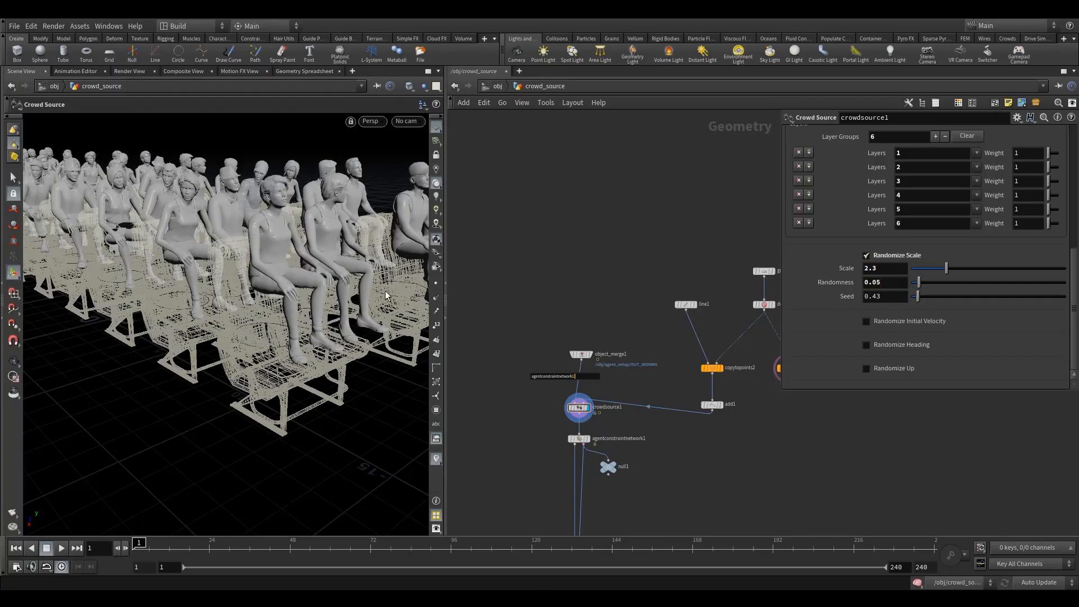
left_click_drag(309, 280, 354, 285, "alt")
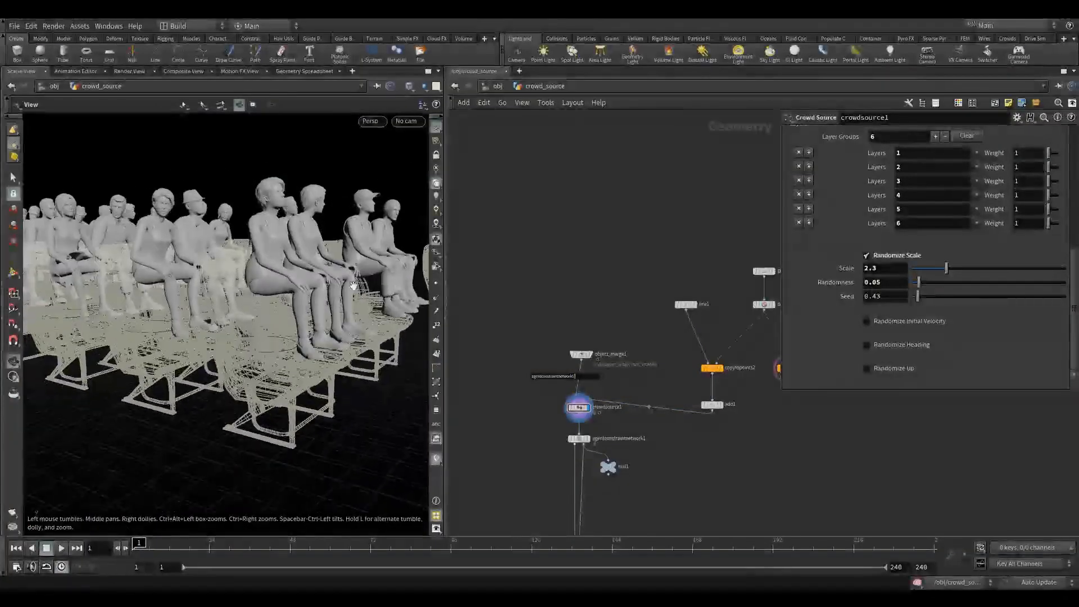
Step: Insert a Transform node between add1 and the second input of crowdsource1
middle_click_drag(720, 426, 670, 309)
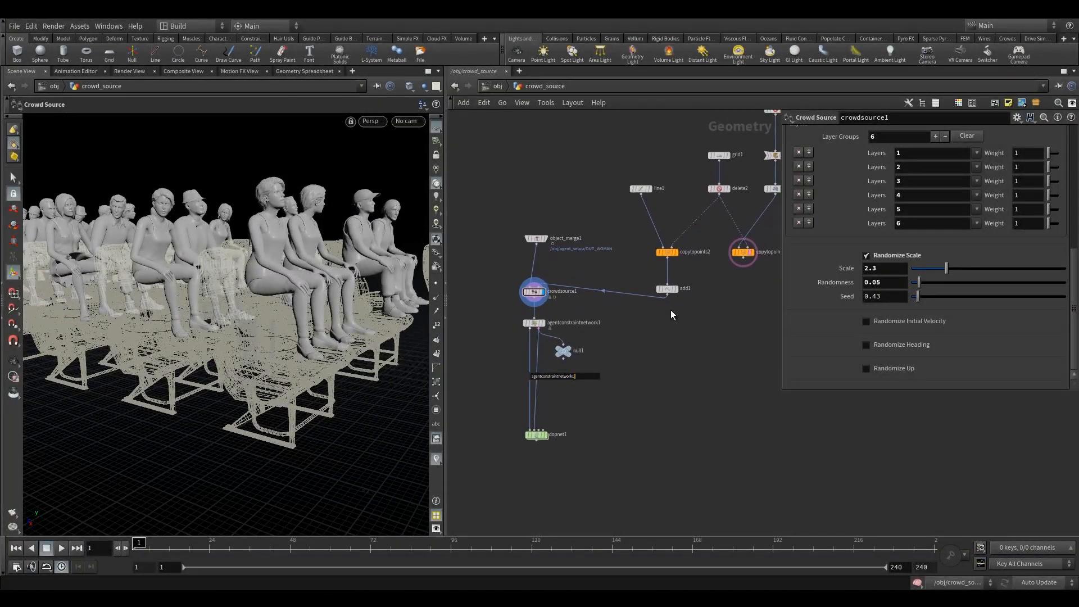
left_click_drag(533, 298, 548, 300)
mouse_move(664, 297)
left_mouse_down()
mouse_move(666, 278)
mouse_move(663, 328)
left_mouse_up()
type("tr")
left_click(766, 145)
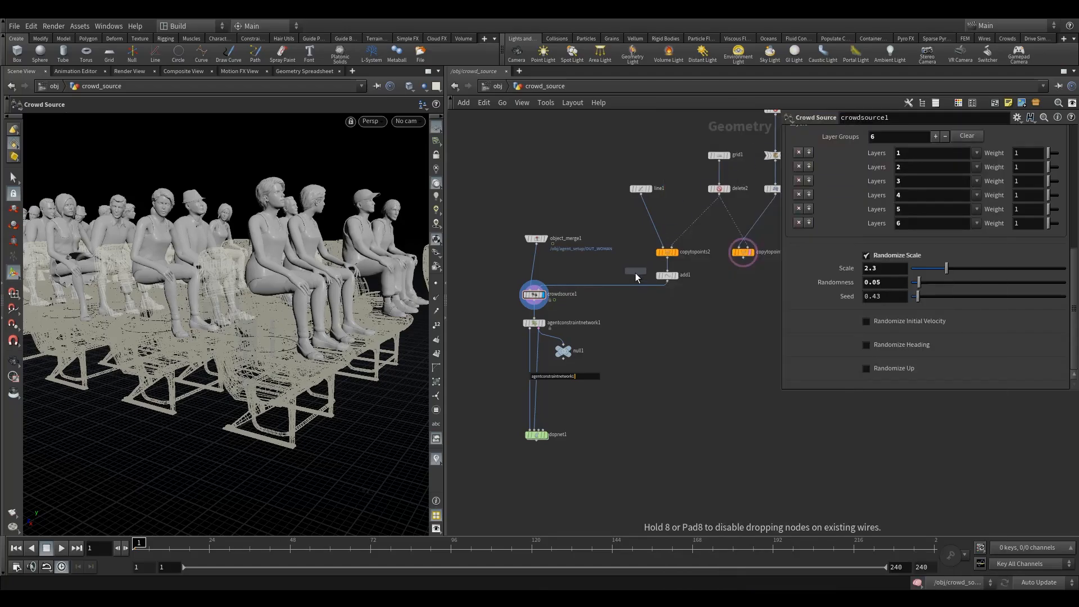
left_click(633, 295)
left_click_drag(633, 294, 668, 296)
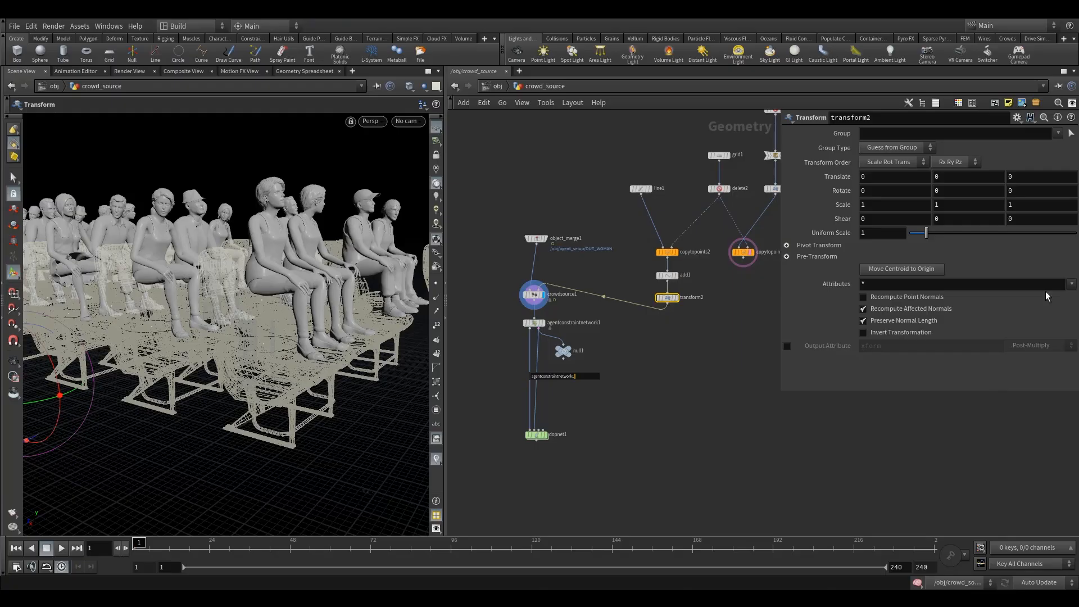
Step: Set transform2's Y translation to -1.29449 and keep its uniform scale at 1 to lower the agents onto the seats
double_click(845, 235)
type("-1.29449")
key("Return")
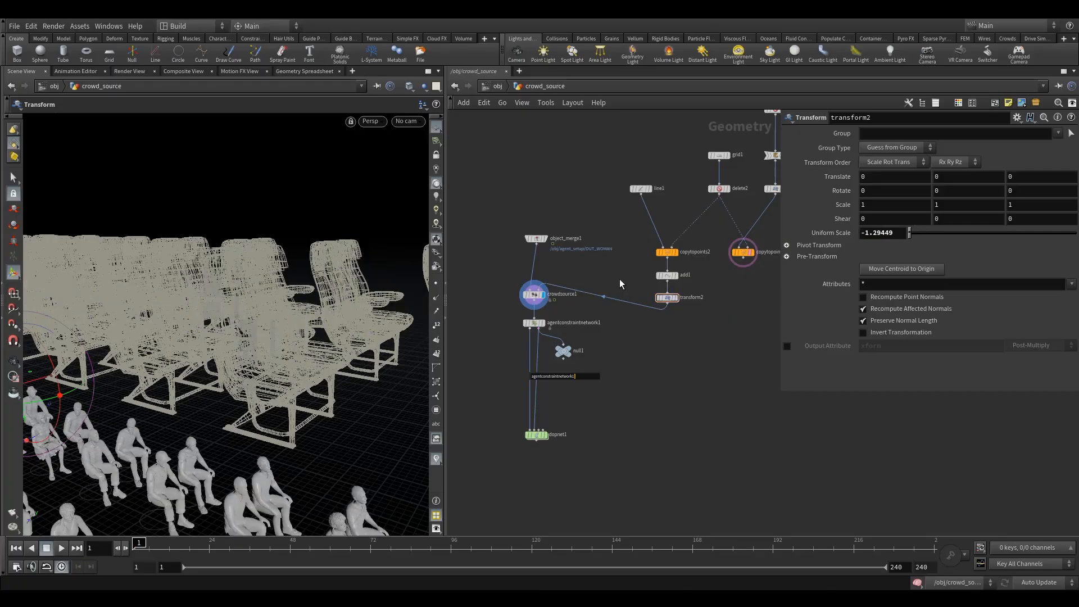
middle_click_drag(619, 279, 610, 274)
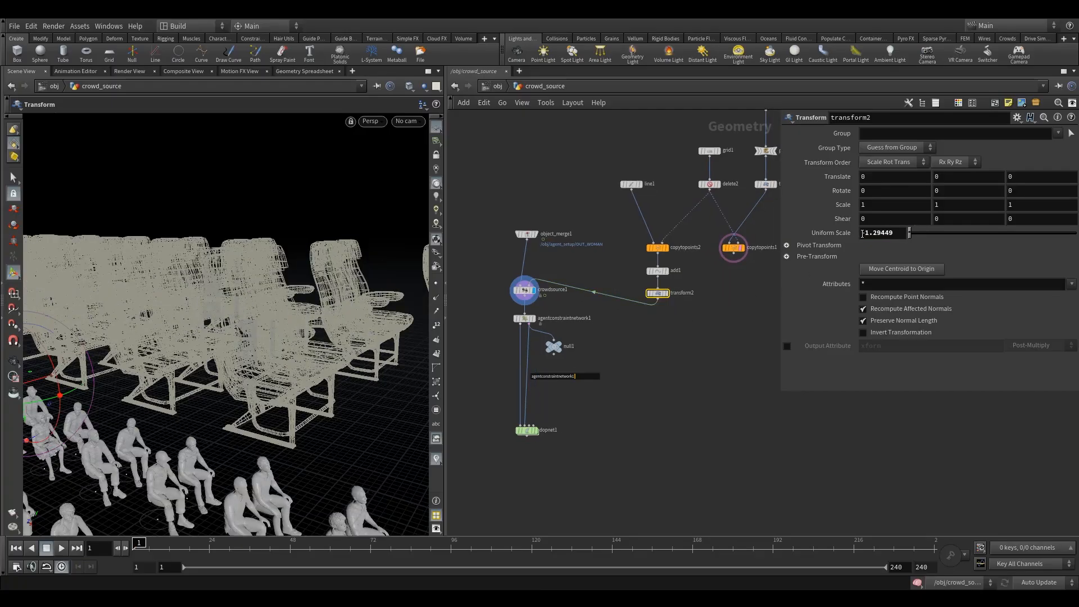
left_click(893, 235)
key("ctrl+c")
key("BackSpace")
left_click(957, 178)
key("ctrl+v")
left_click(882, 232)
type("1")
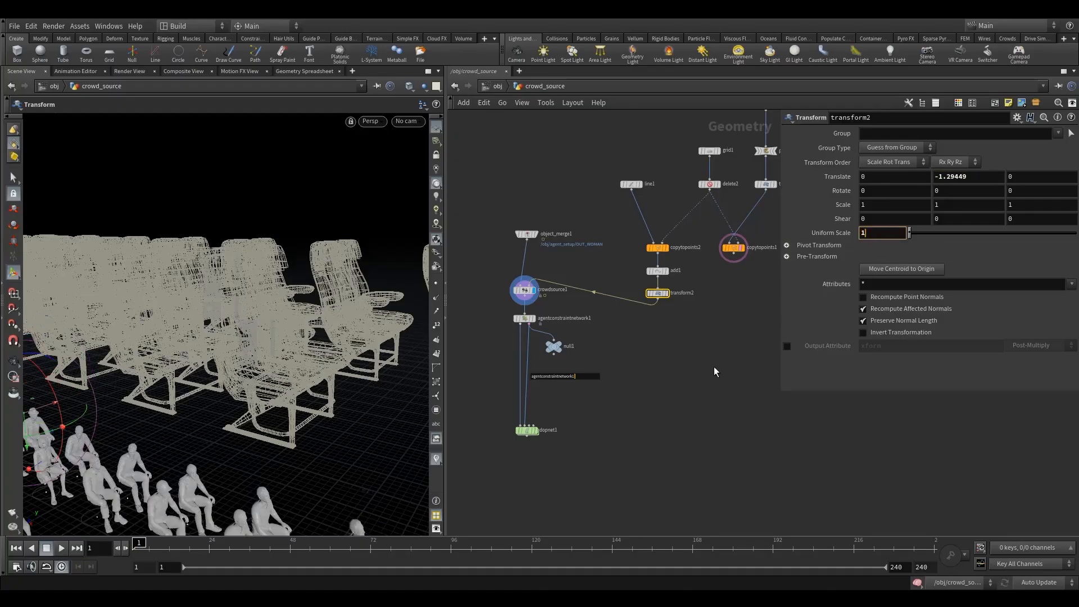
left_click(677, 368)
Step: Set transform2's Z translation to -0.417229 to shift the agents along the seat depth
left_click_drag(287, 369, 332, 350, "alt")
right_click_drag(332, 349, 464, 330, "alt")
mouse_move(313, 375)
left_mouse_down("alt")
mouse_move(316, 361)
mouse_move(296, 380)
mouse_move(270, 379)
mouse_move(313, 372)
left_mouse_up("alt")
right_click_drag(312, 372, 296, 373, "alt")
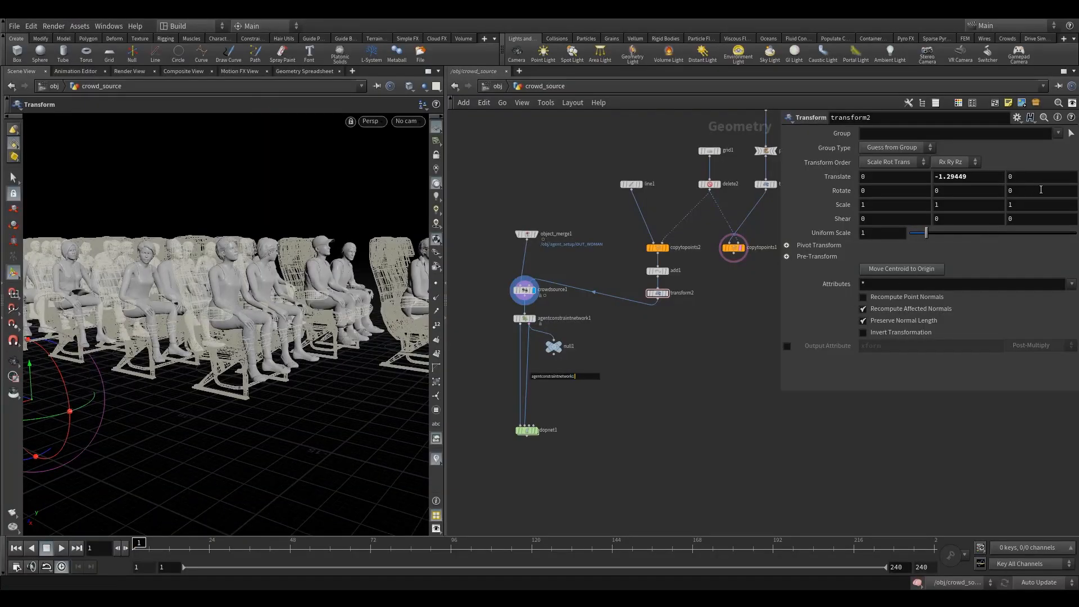
left_click_drag(1033, 180, 580, 187)
type("-0.417229")
key("Return")
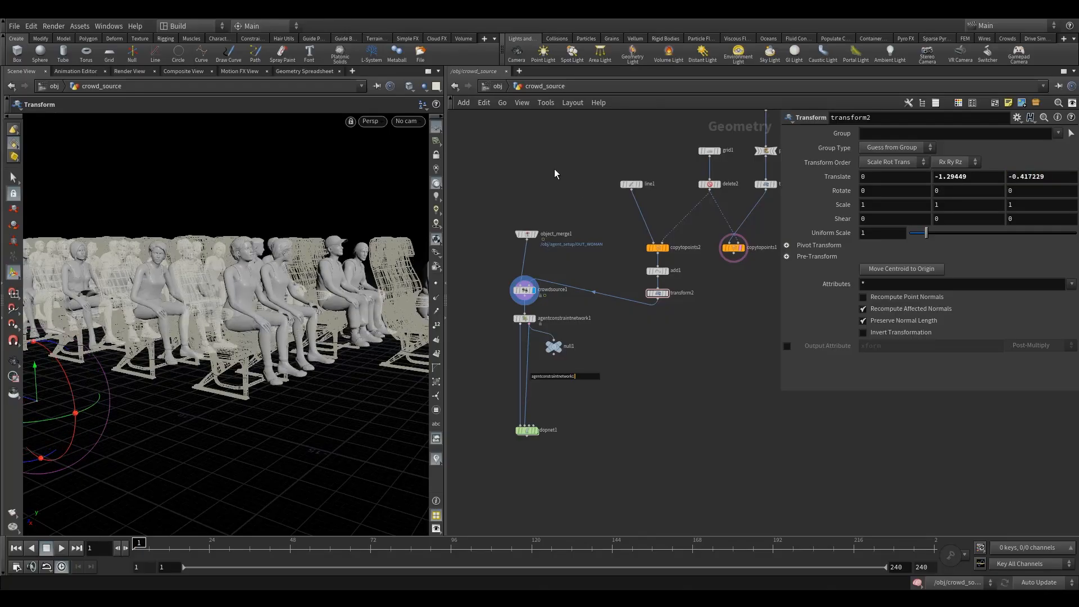
Step: Inspect the seated agents up close from the front and from above, and select crowdsource1
left_click_drag(296, 322, 219, 452)
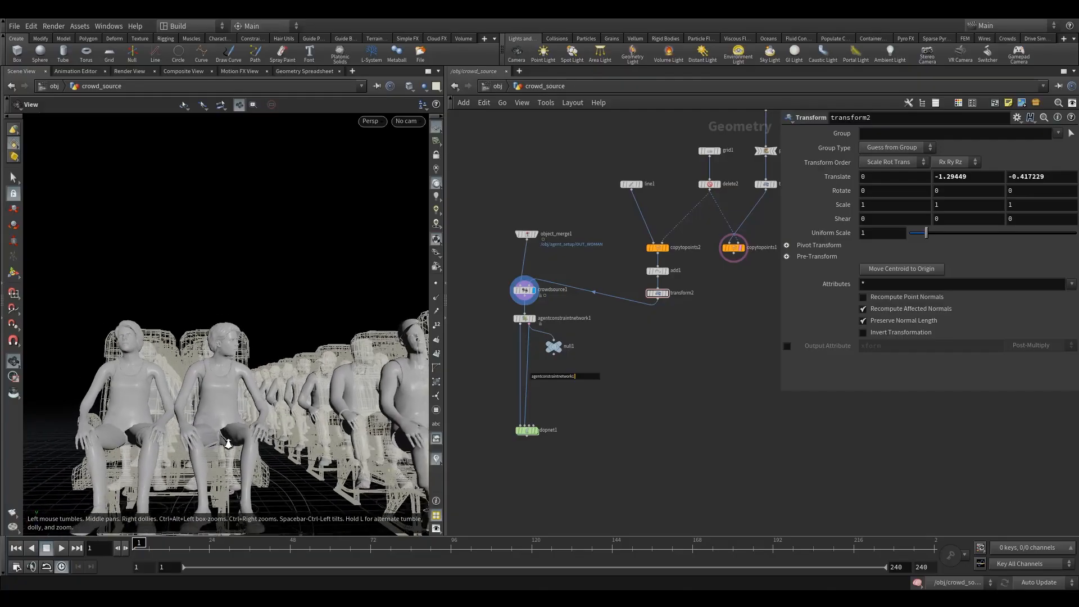
left_click_drag(228, 444, 239, 453)
left_click_drag(212, 449, 177, 411)
key("t")
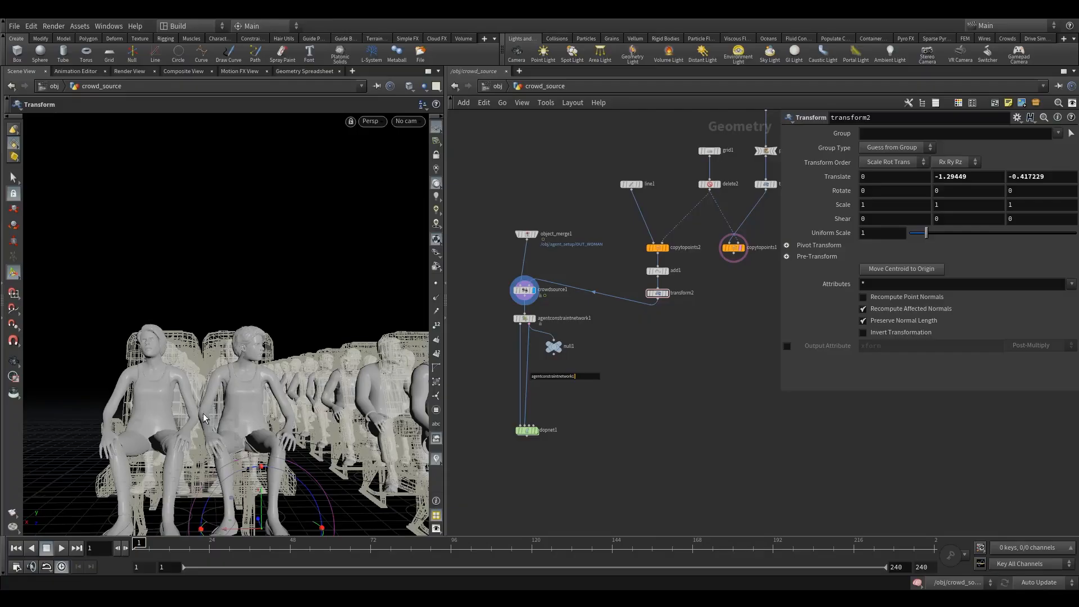
key("Escape")
mouse_move(200, 419)
left_mouse_down()
mouse_move(300, 428)
mouse_move(212, 417)
left_mouse_up()
scroll(235, 417, "up", 5)
key("Return")
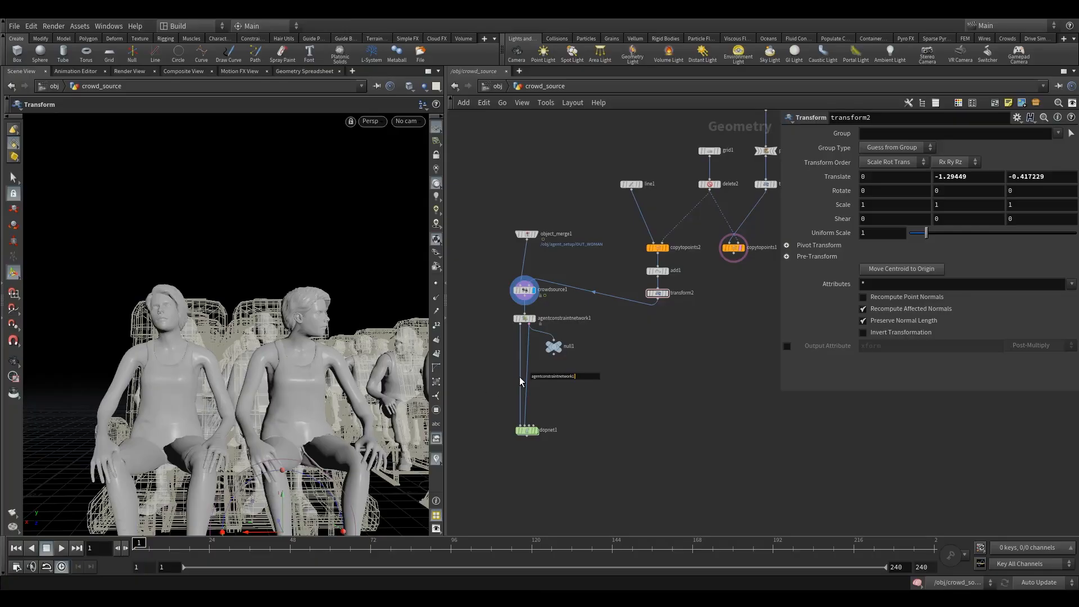
left_click_drag(308, 436, 297, 429, "alt")
left_click(522, 291)
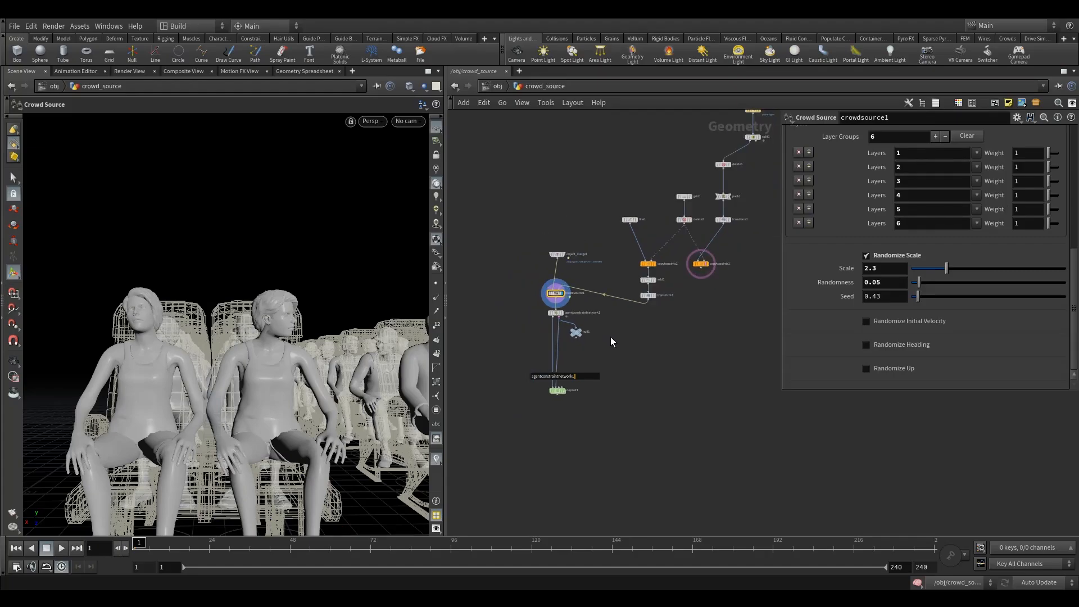
scroll(610, 336, "up", 2)
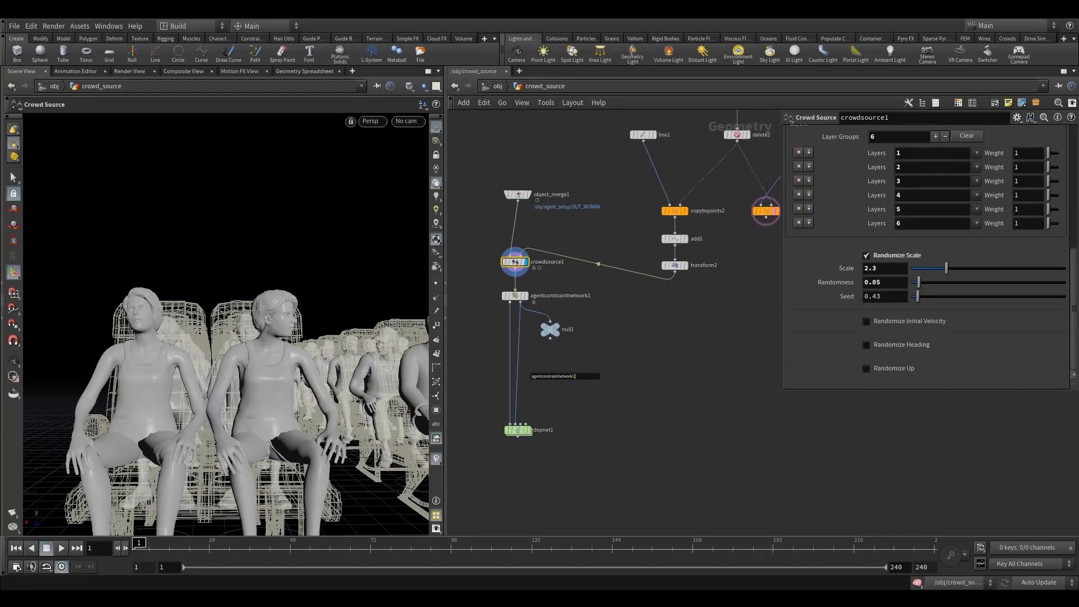
left_click_drag(365, 337, 320, 363, "alt")
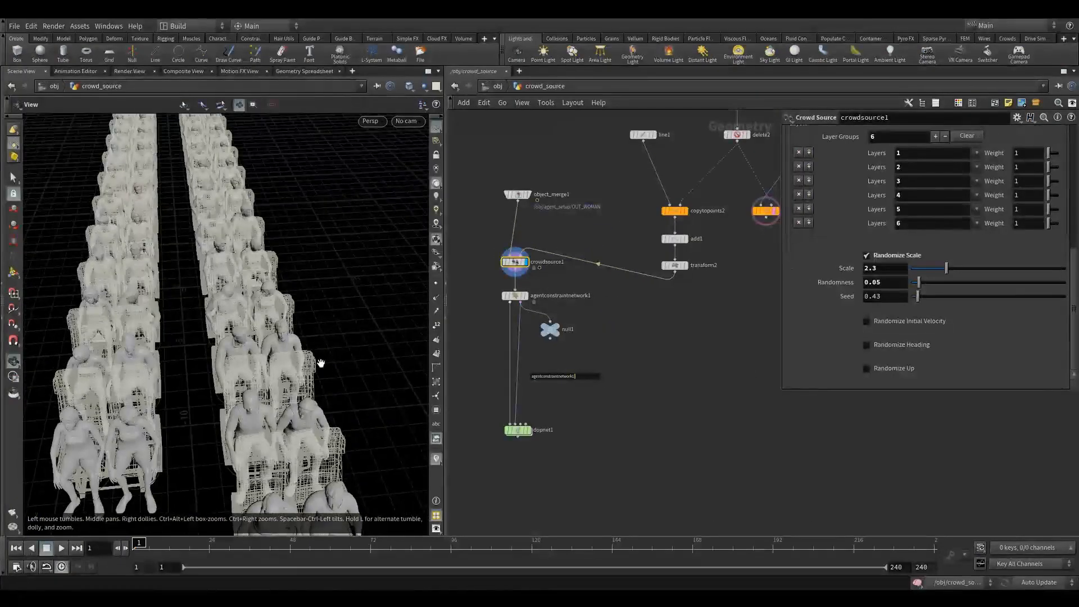
Step: Insert a Sort node between transform2 and crowdsource1 and display it
key("Tab")
type("so")
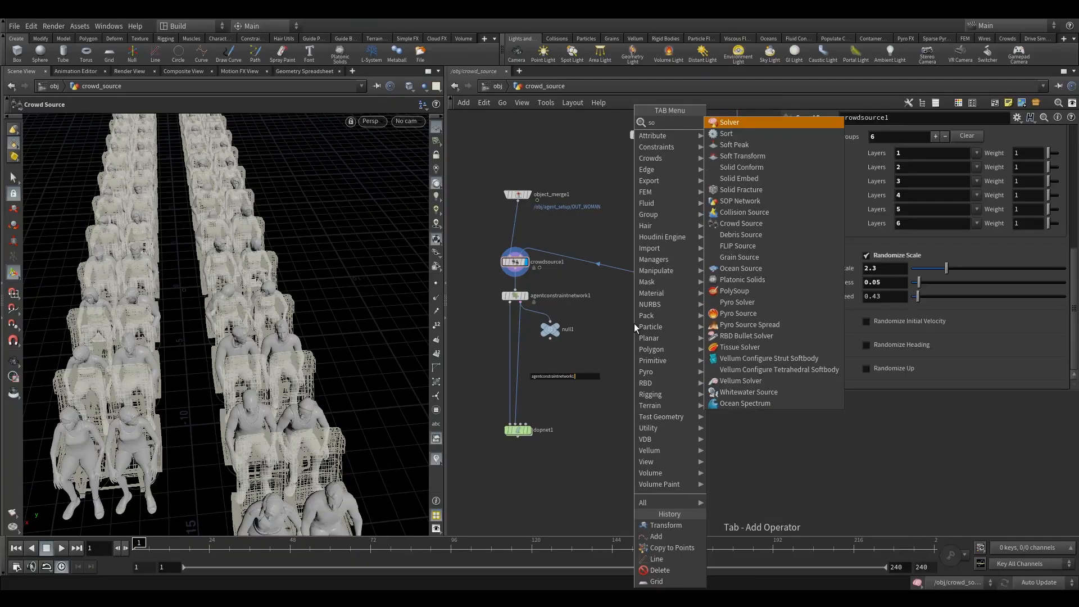
type("rt")
left_click(732, 124)
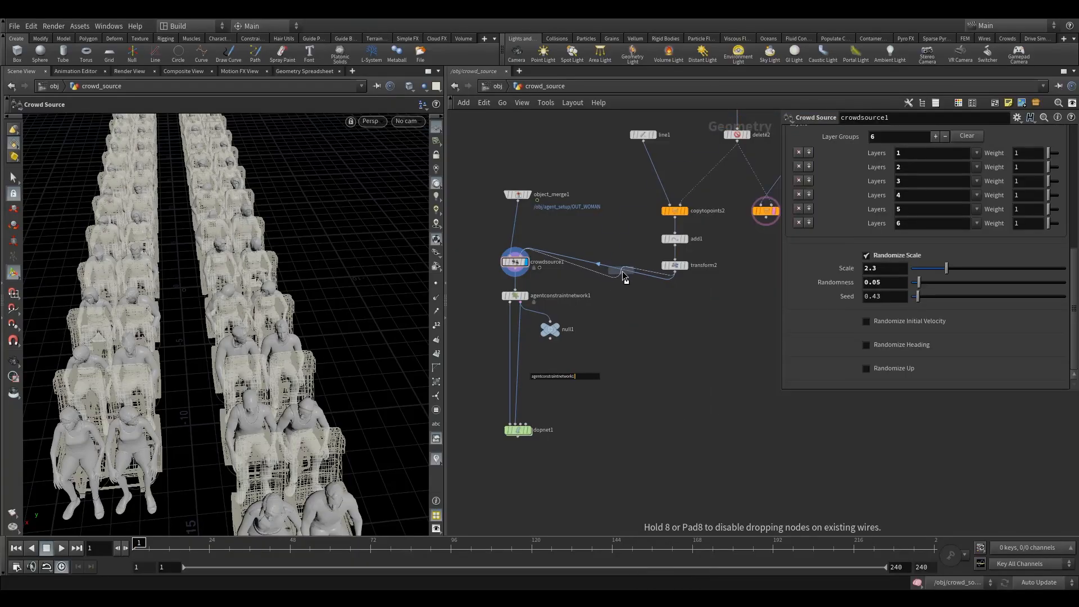
left_click(624, 276)
left_click_drag(622, 288, 674, 296)
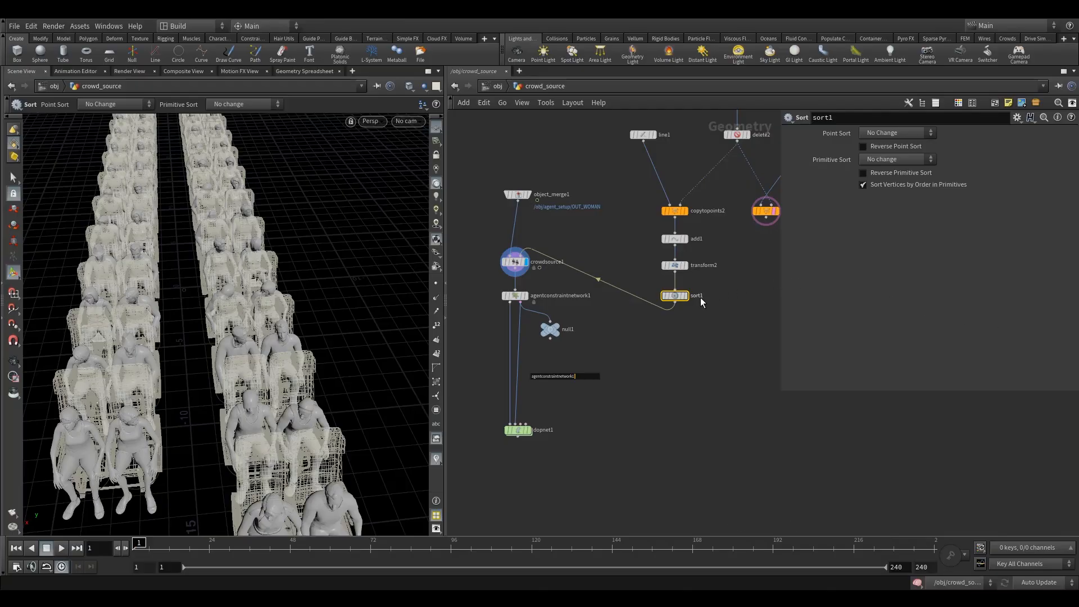
left_click(685, 295)
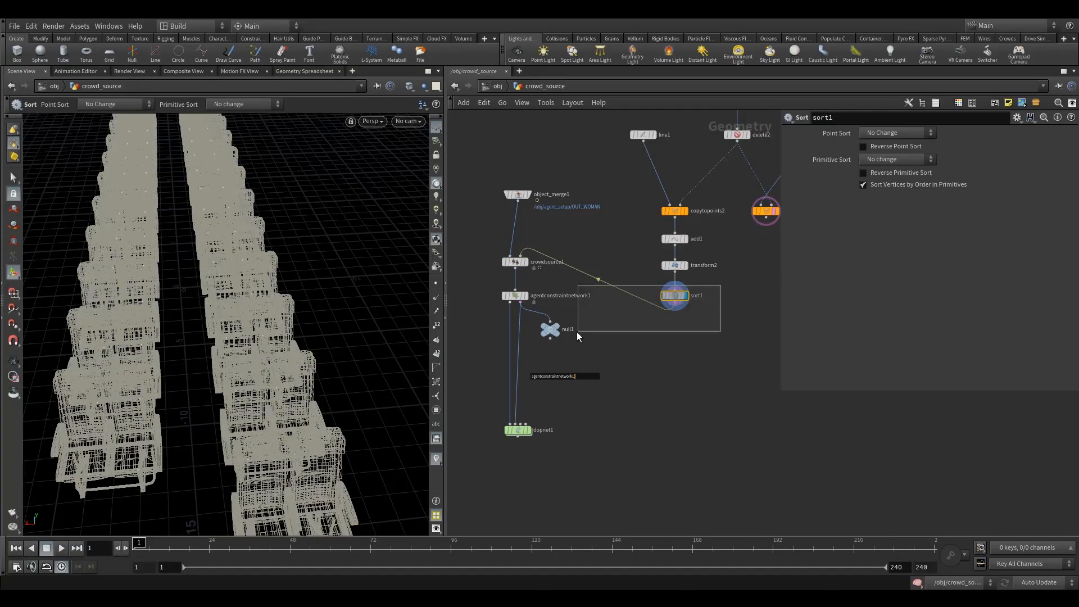
Step: Turn on point number display in the viewport and view the seat points from above
left_click(888, 136)
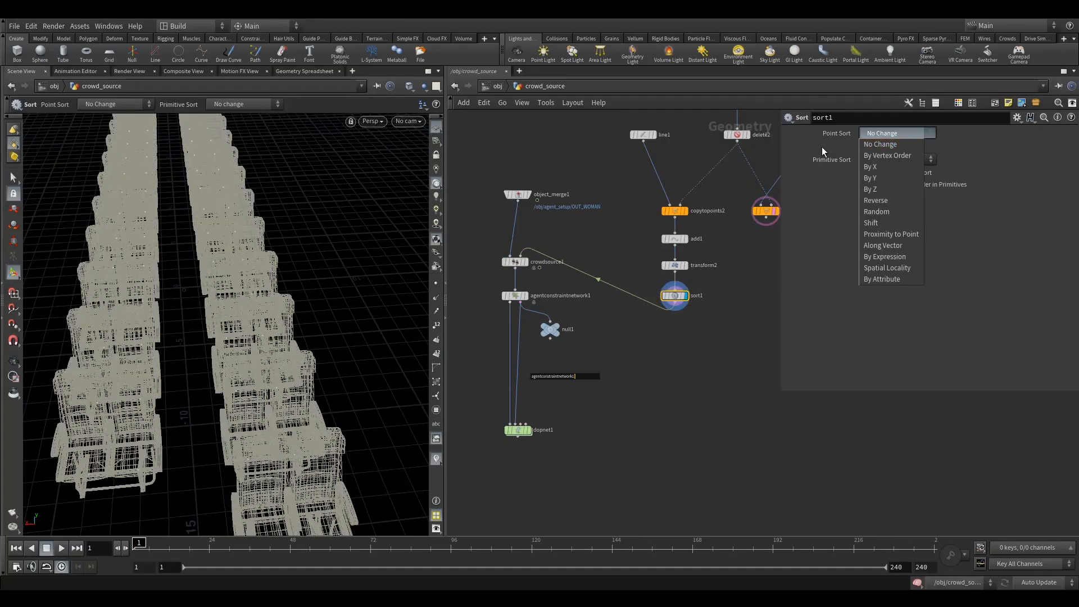
left_click(568, 231)
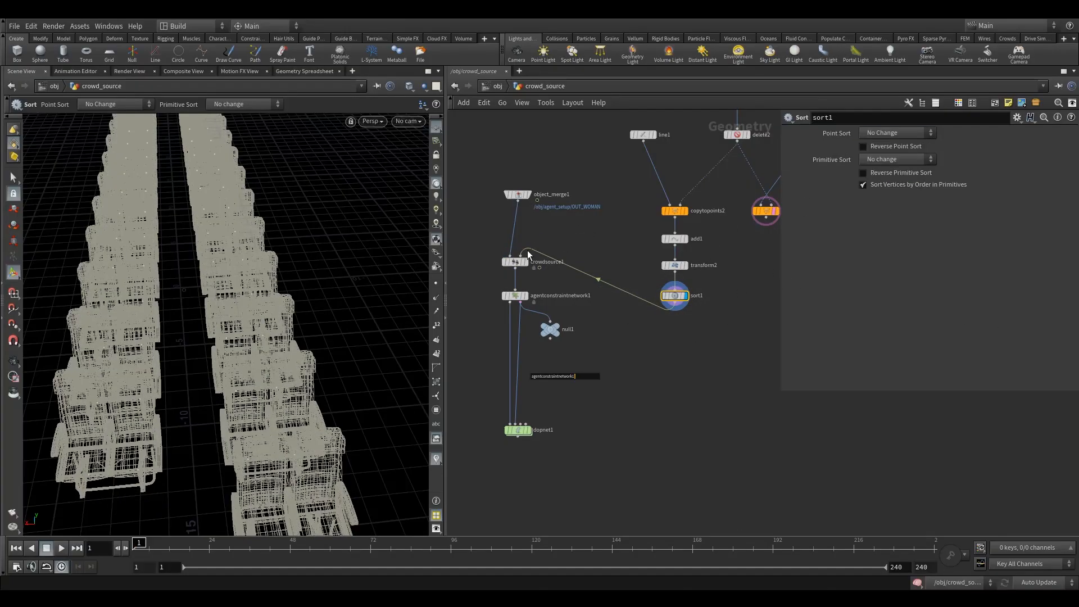
left_click(437, 325)
key("Escape")
left_click_drag(238, 345, 181, 326)
key("Return")
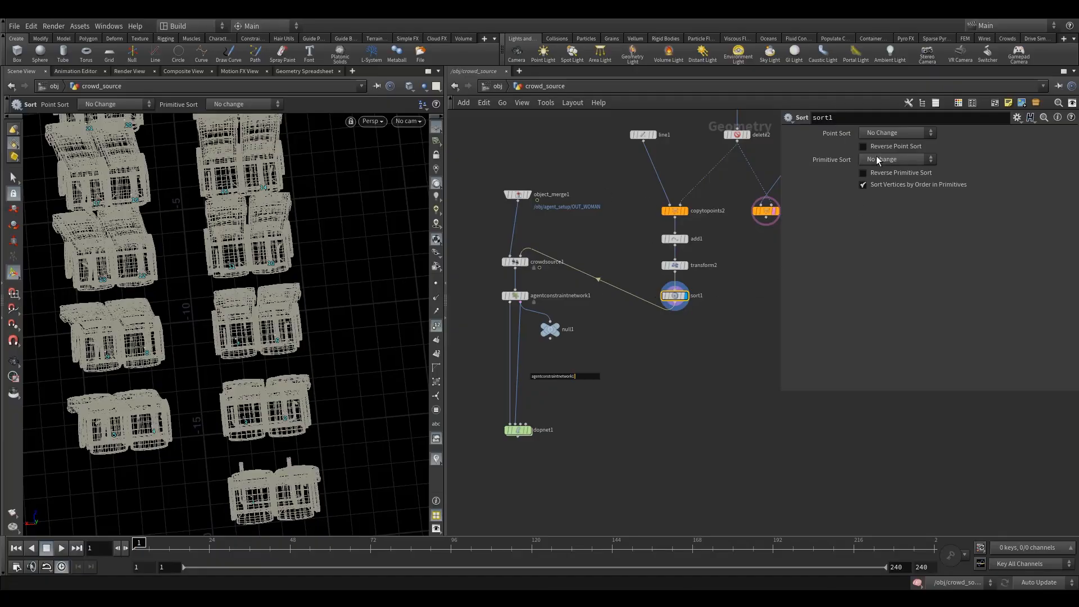
Step: Set sort1's point sort to Random with seed 3
left_click(882, 133)
left_click(904, 198)
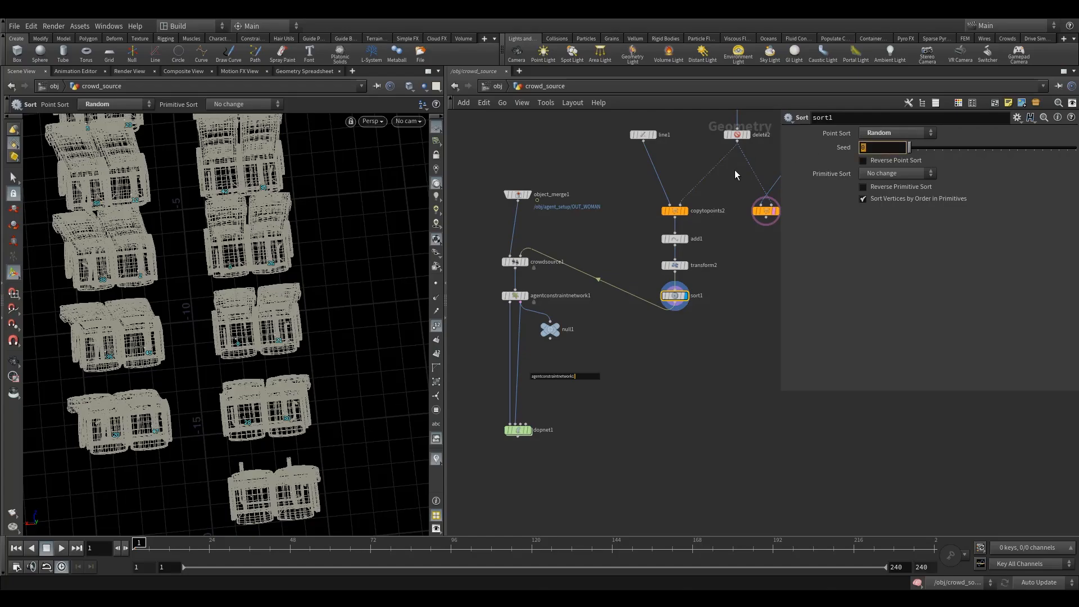
left_click(768, 316)
Step: Insert a Delete node between sort1 and crowdsource1 and display it
middle_click_drag(706, 343, 711, 296)
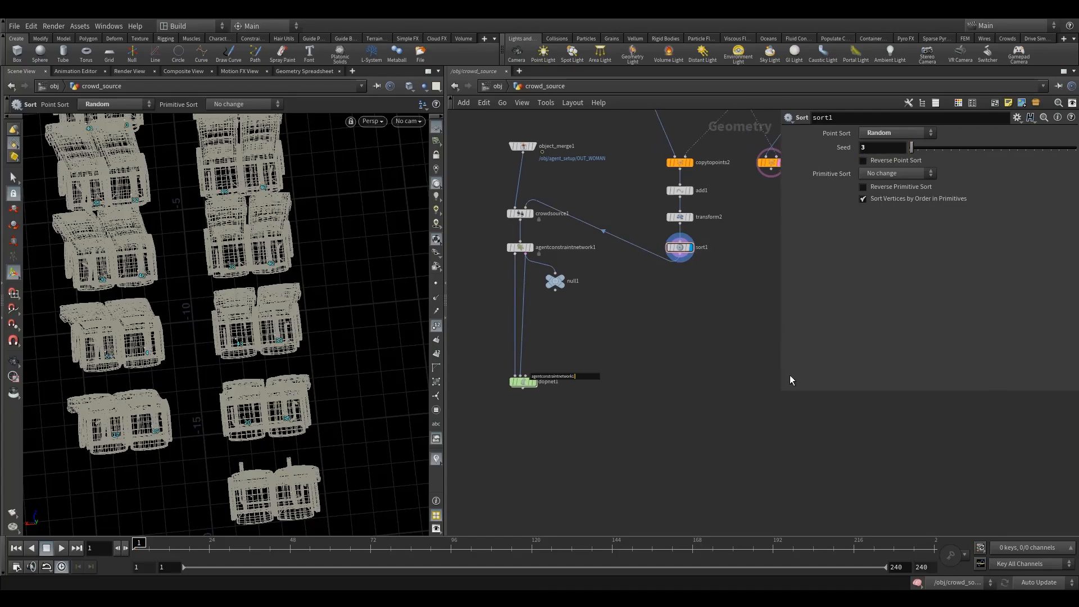
key("Tab")
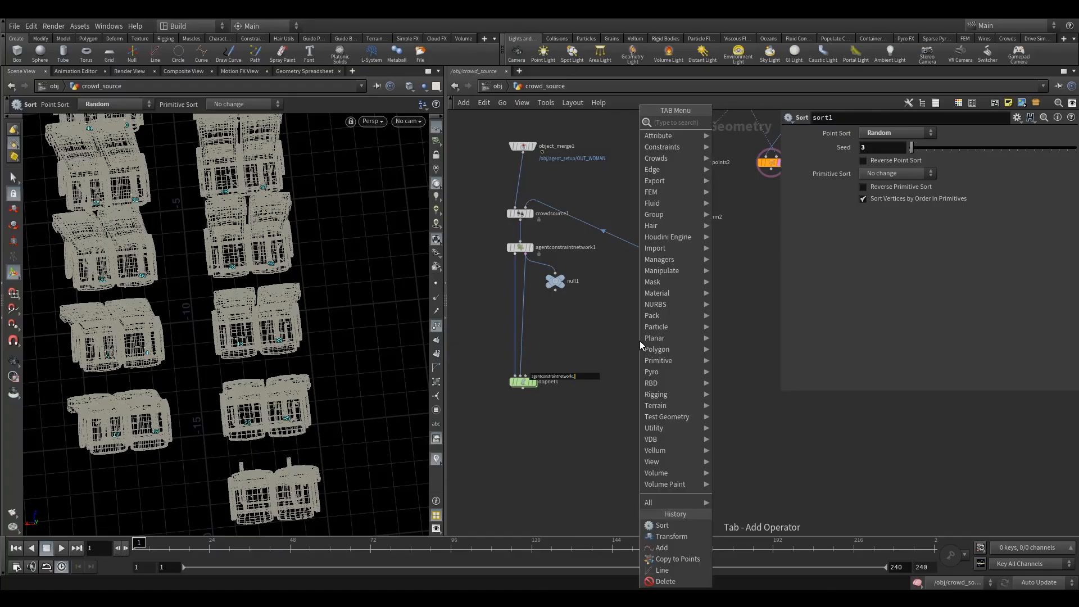
type("de")
left_click(738, 124)
left_click(642, 259)
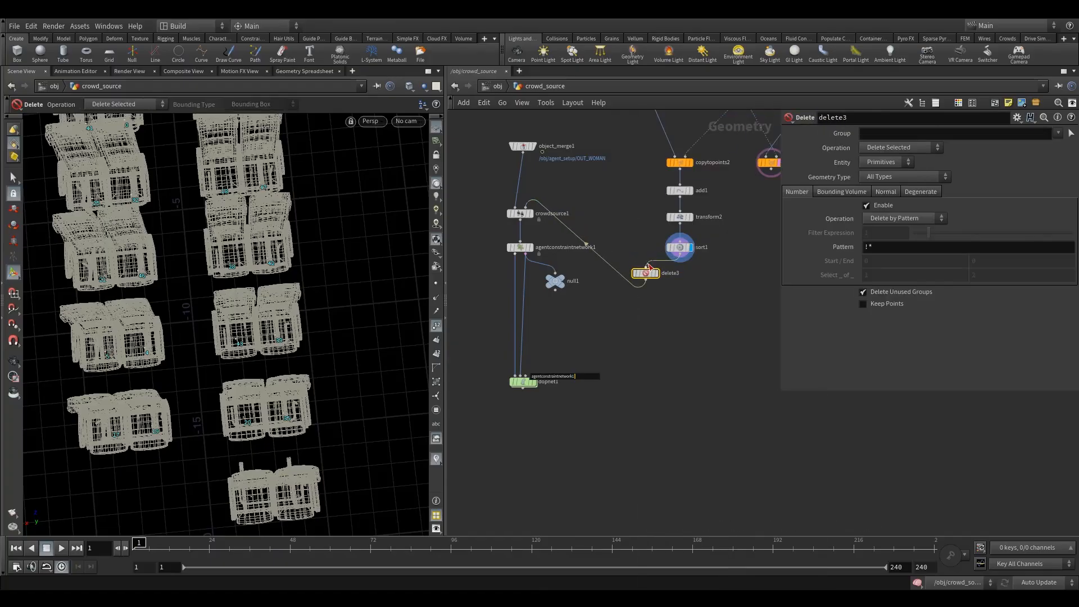
mouse_move(647, 278)
left_mouse_down()
mouse_move(682, 279)
mouse_move(652, 297)
left_mouse_up()
left_click(698, 261)
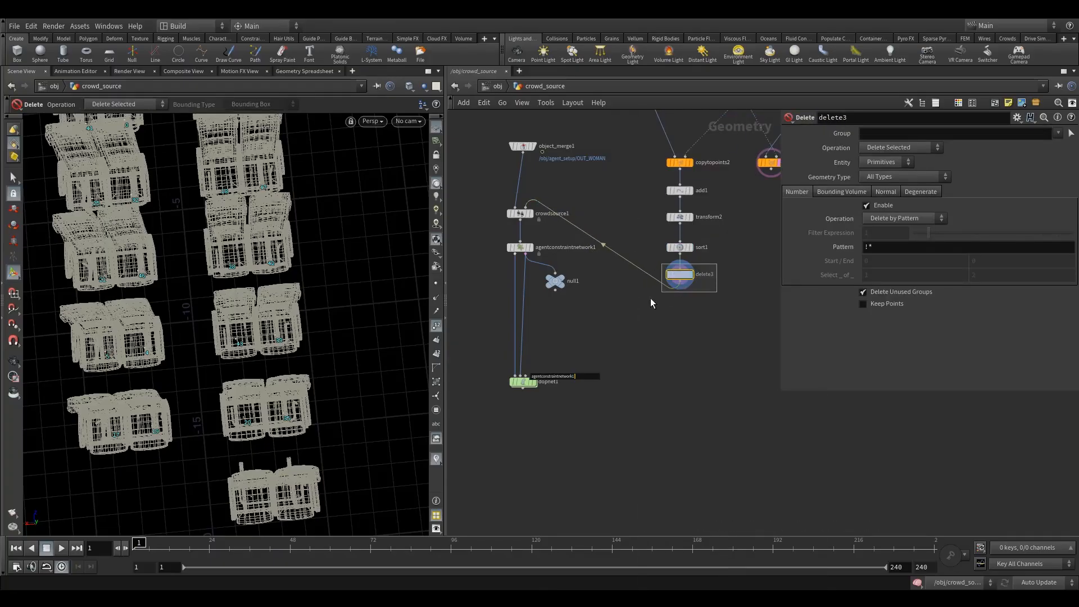
Step: Set delete3 to delete Points by range, selecting 1 of 5
left_click(876, 184)
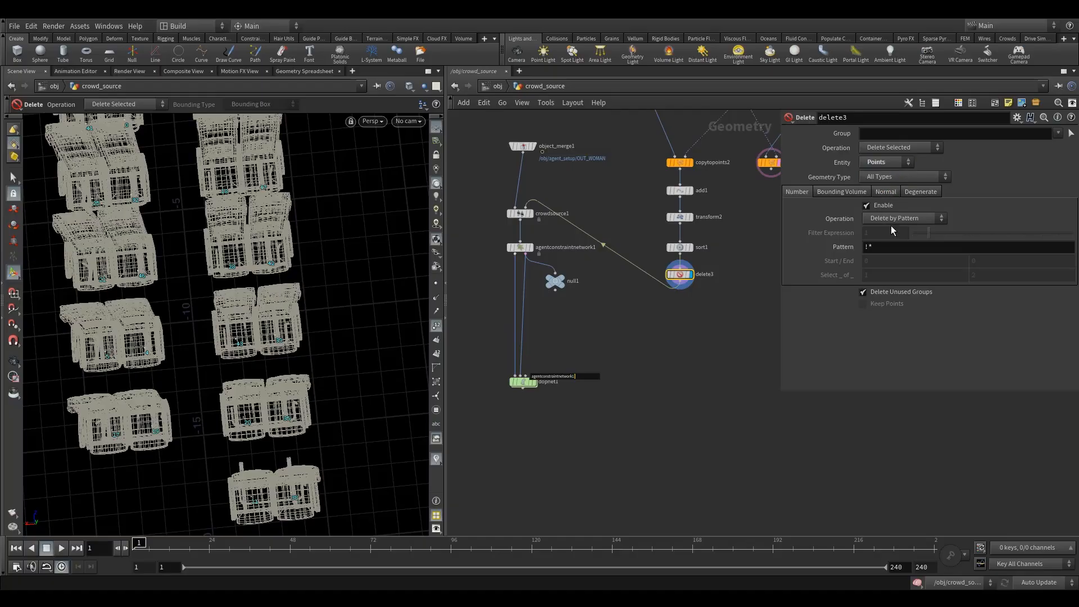
left_click(892, 220)
left_click(899, 241)
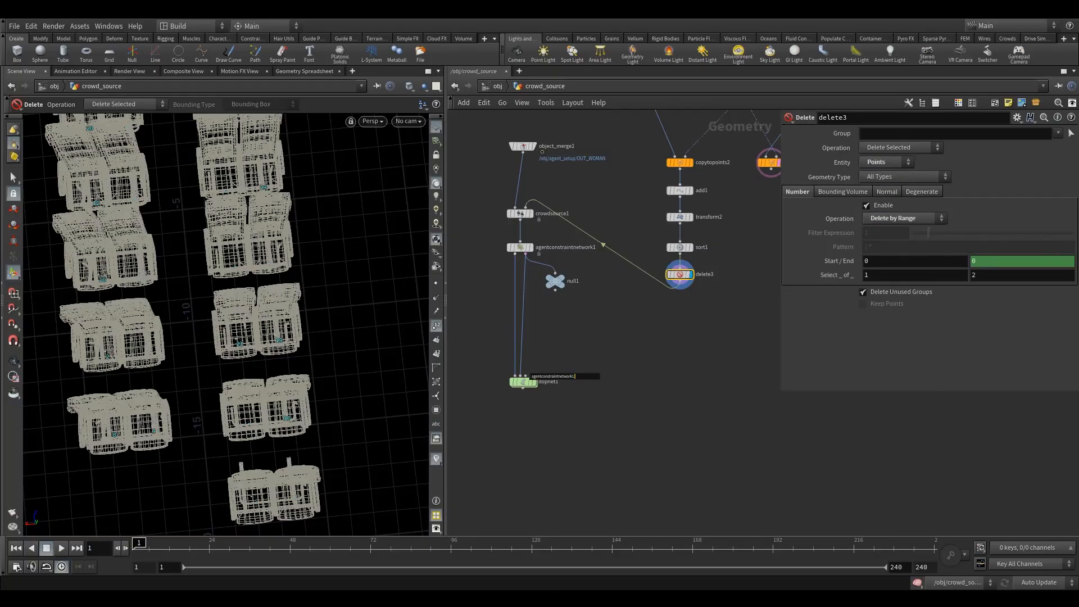
left_click(987, 272)
type("5")
Step: Display crowdsource1 and examine how the agents are distributed over the seat rows
left_click(532, 214)
left_click(521, 214)
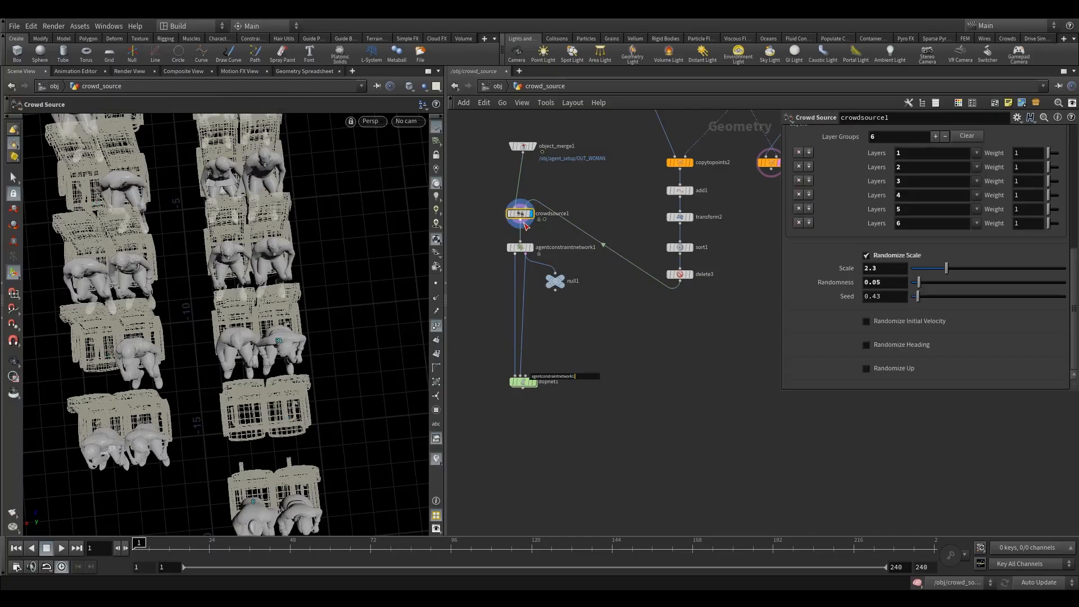
key("Escape")
left_click_drag(242, 342, 218, 359)
middle_click_drag(218, 359, 213, 345, "alt")
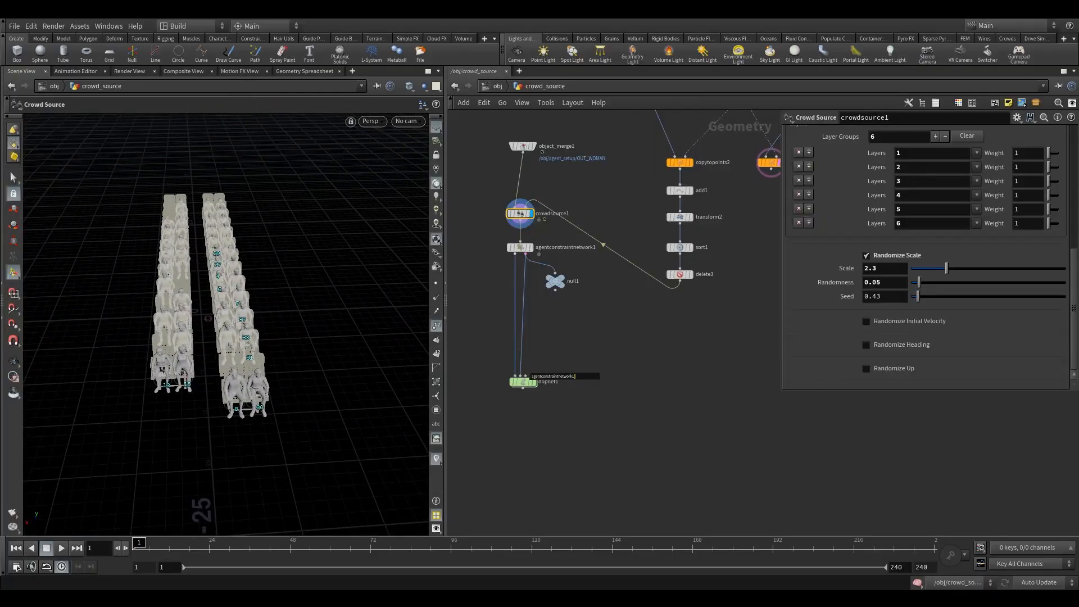